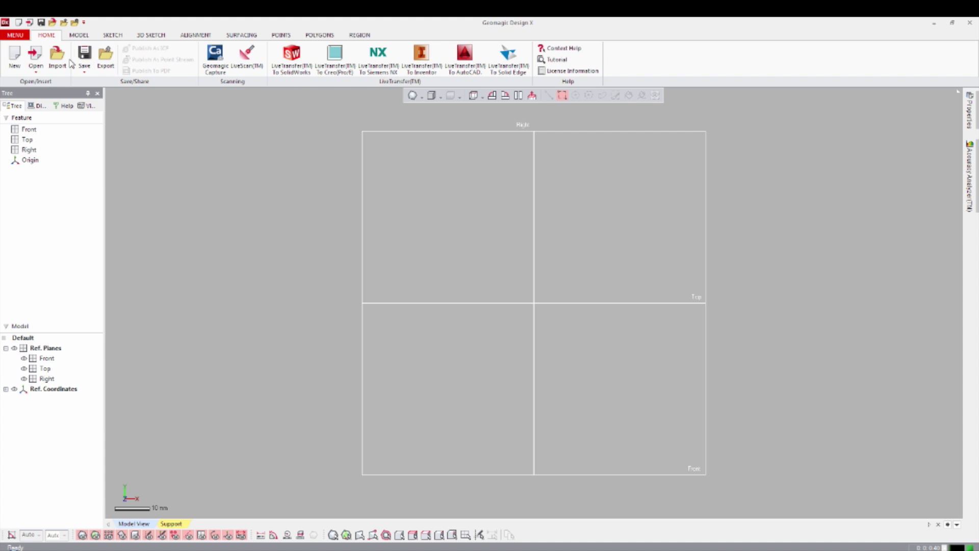
Step: Import the Bracket Scan.stl mesh without running the mesh buildup wizard
{"action": "left_click", "coordinate": [62, 62]}
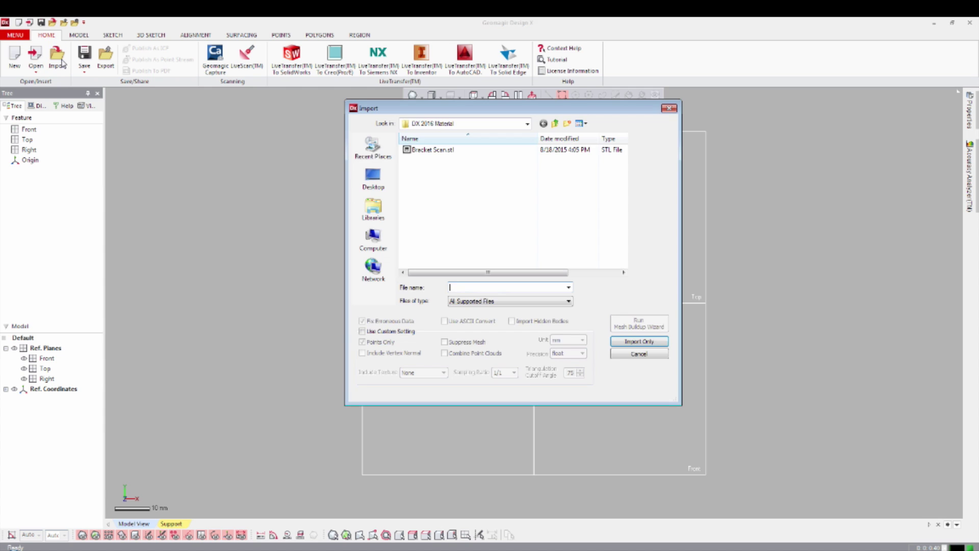
{"action": "left_click", "coordinate": [433, 149]}
{"action": "left_click", "coordinate": [630, 341]}
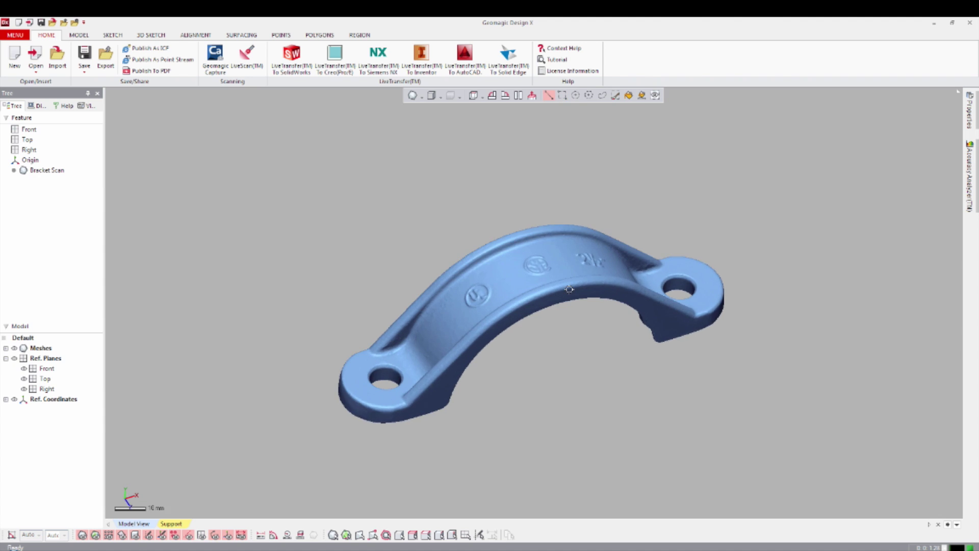
{"action": "right_click_drag", "start_coordinate": [709, 362], "coordinate": [605, 464]}
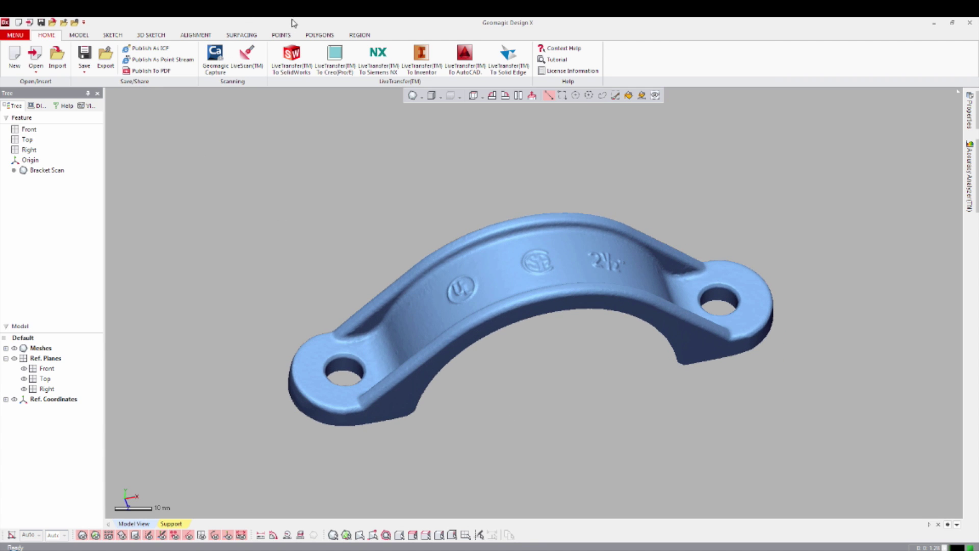
{"action": "left_click", "coordinate": [80, 35]}
{"action": "left_click", "coordinate": [111, 35]}
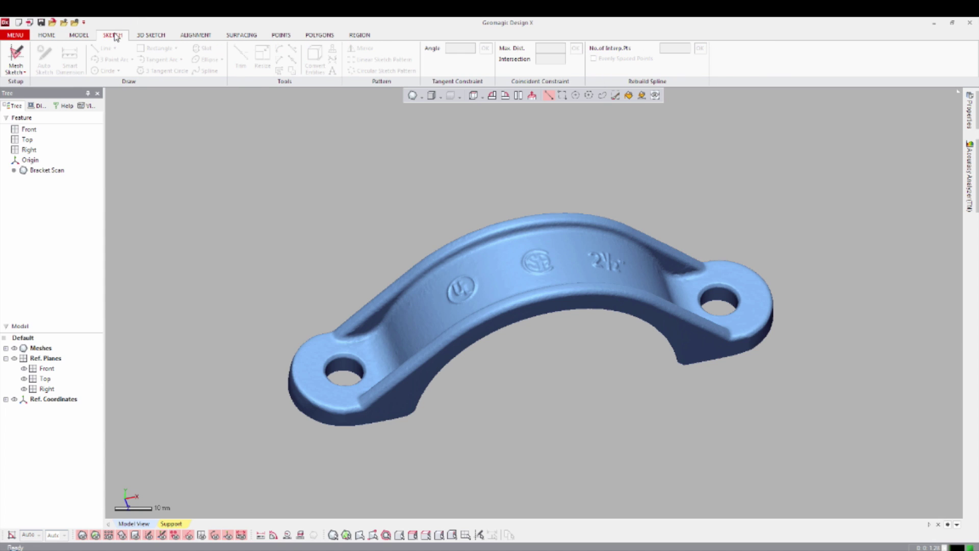
{"action": "left_click", "coordinate": [148, 37]}
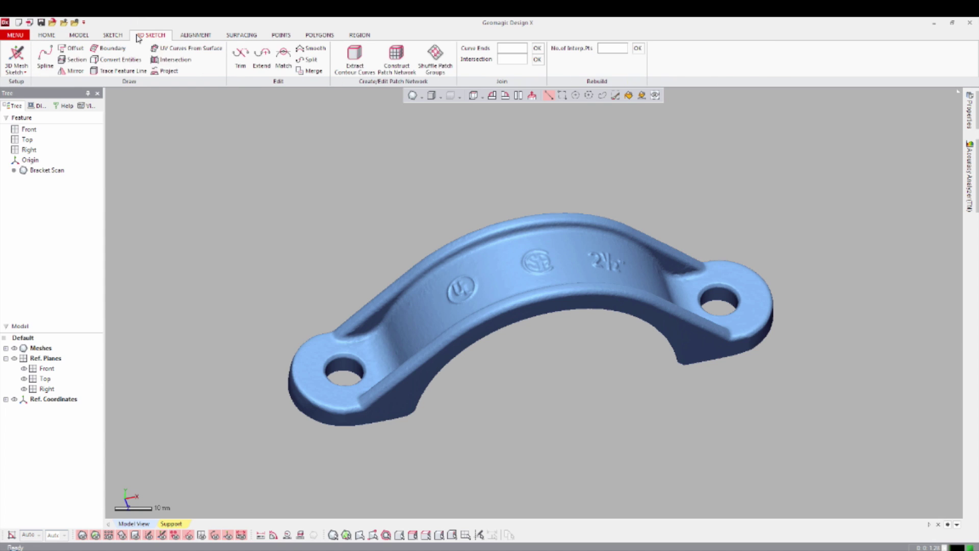
{"action": "left_click", "coordinate": [194, 37]}
{"action": "left_click", "coordinate": [241, 37]}
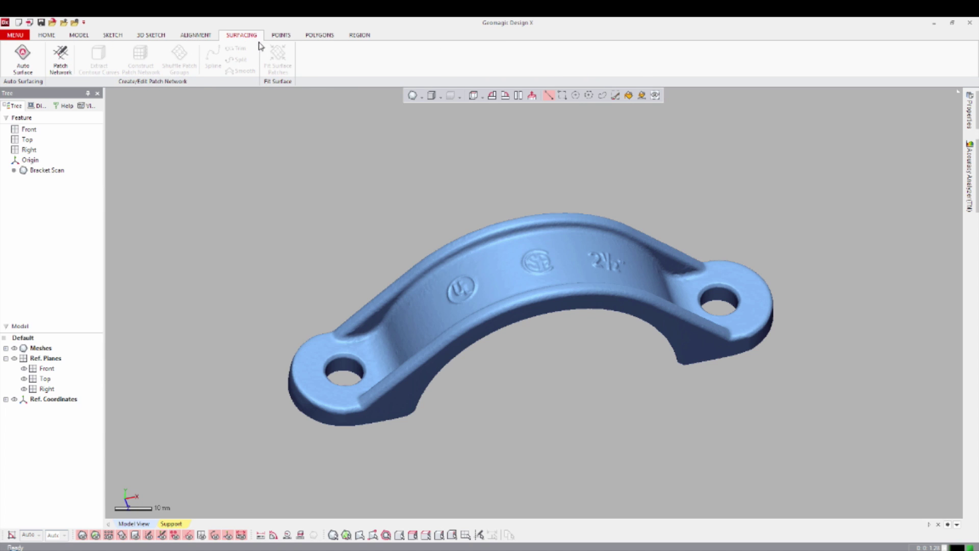
{"action": "left_click", "coordinate": [282, 36]}
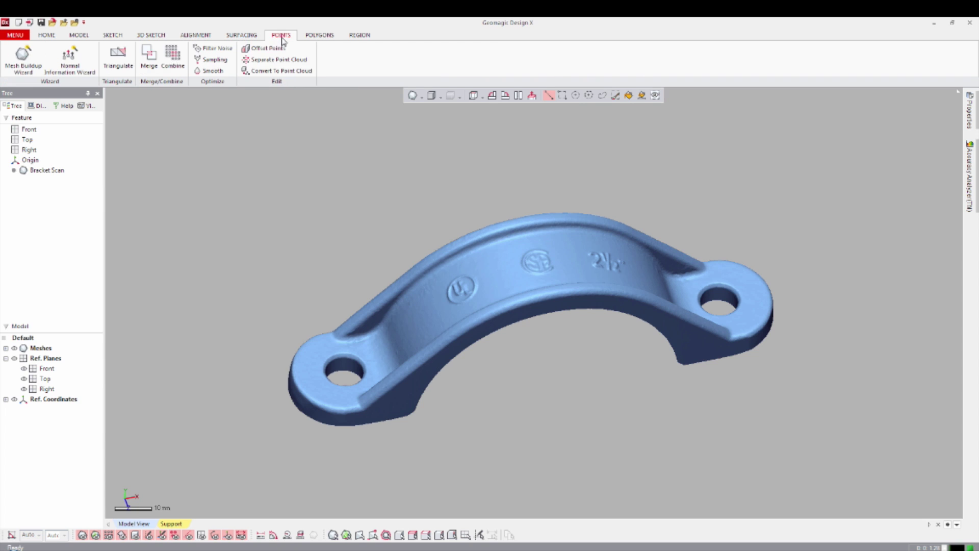
{"action": "left_click", "coordinate": [310, 37]}
Step: Auto-segment the bracket mesh into regions with the default settings and inspect them from above and below
{"action": "left_click", "coordinate": [353, 37]}
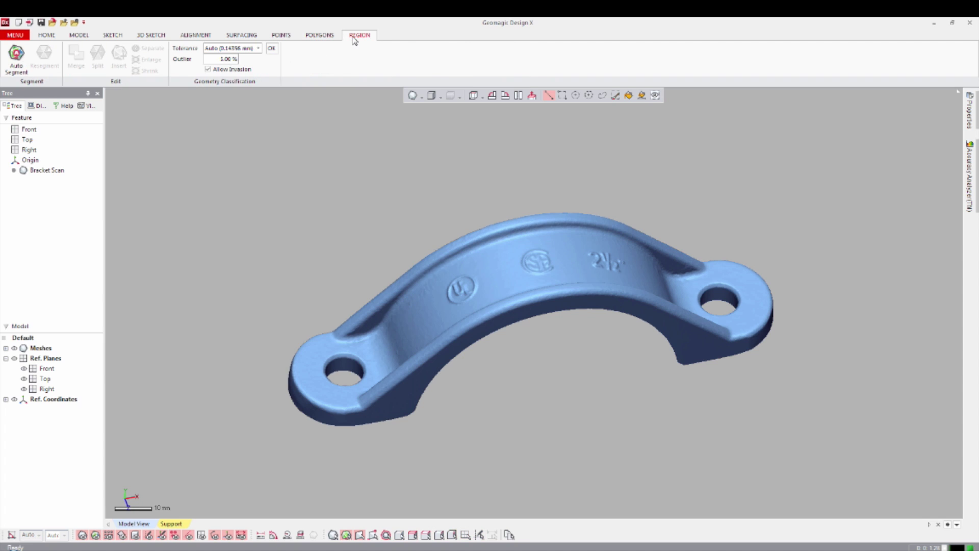
{"action": "left_click", "coordinate": [26, 69]}
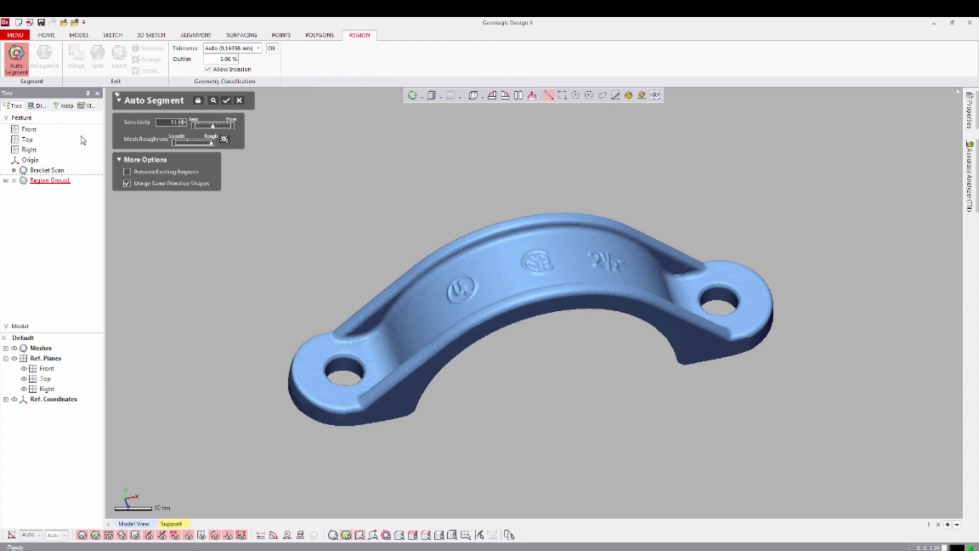
{"action": "left_click", "coordinate": [226, 100]}
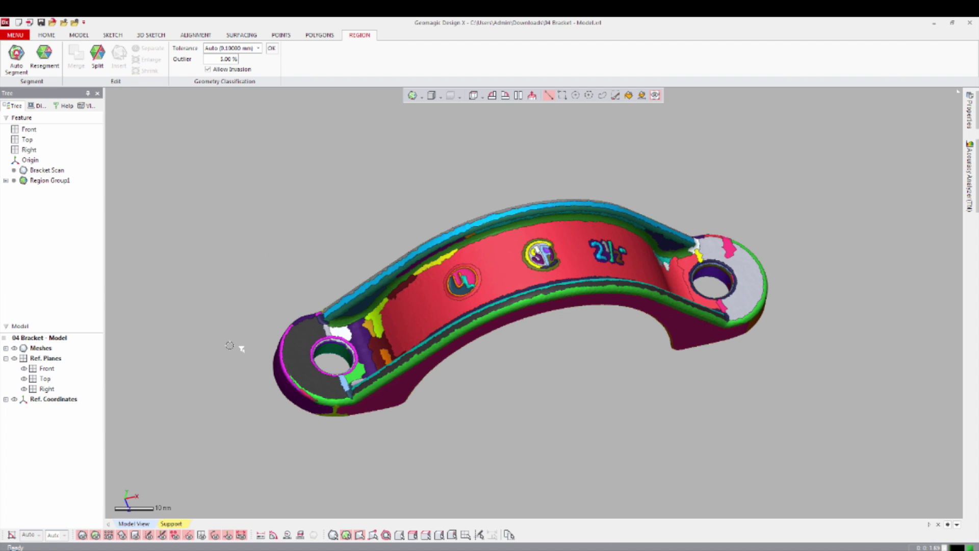
{"action": "left_click", "coordinate": [290, 340]}
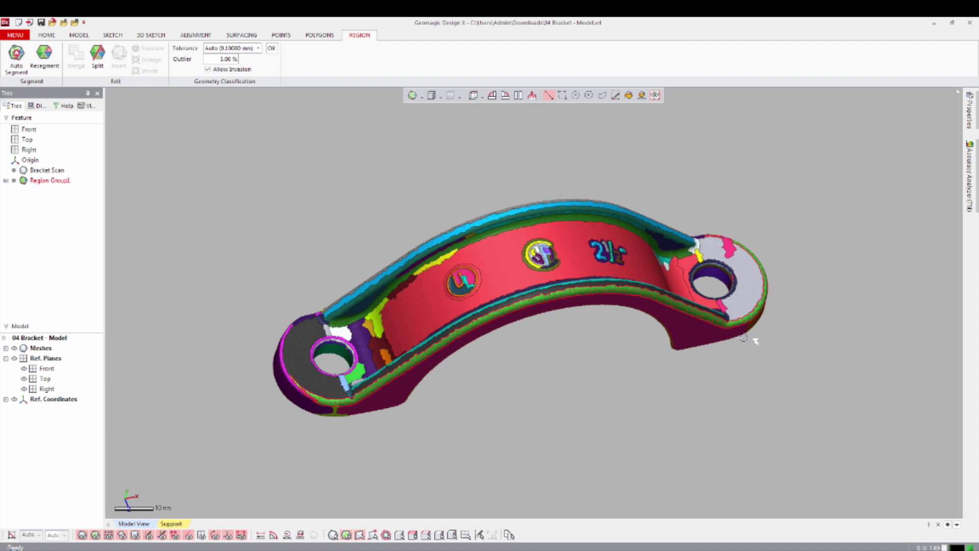
{"action": "right_click_drag", "start_coordinate": [636, 393], "coordinate": [549, 140]}
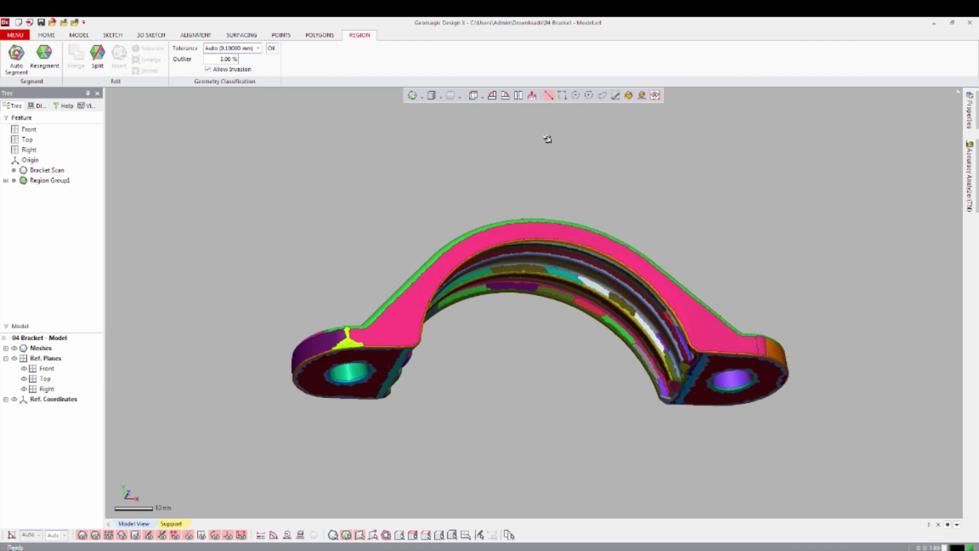
{"action": "right_click_drag", "start_coordinate": [527, 361], "coordinate": [533, 429]}
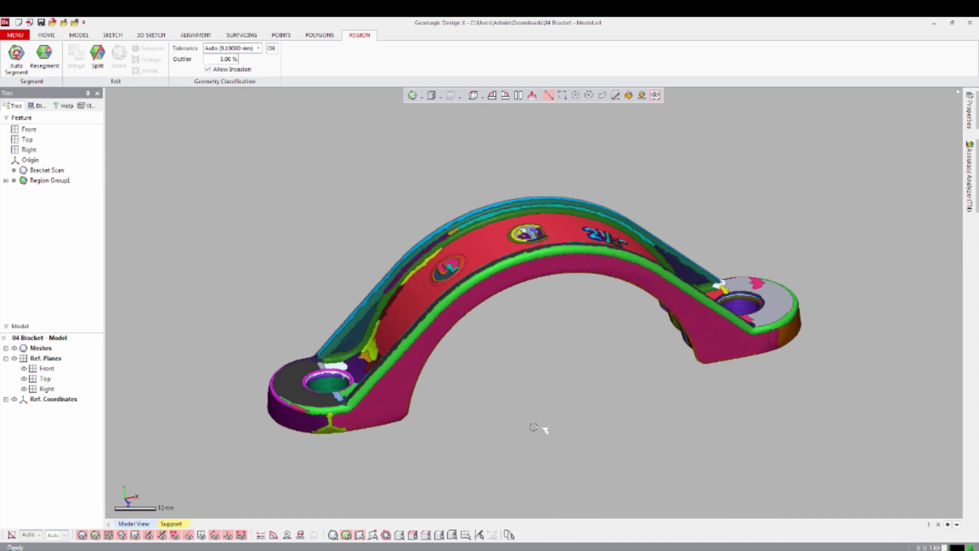
Step: Create a solid block around the bracket with the Extrusion Wizard, using the flat front side region and the flat underside region as sides
{"action": "left_click", "coordinate": [84, 36]}
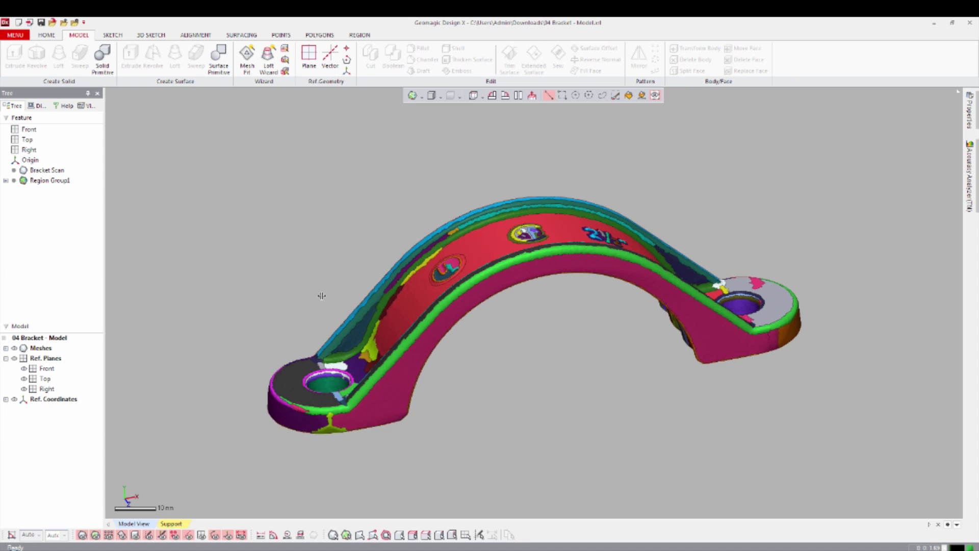
{"action": "left_click", "coordinate": [404, 374]}
{"action": "right_click", "coordinate": [404, 374]}
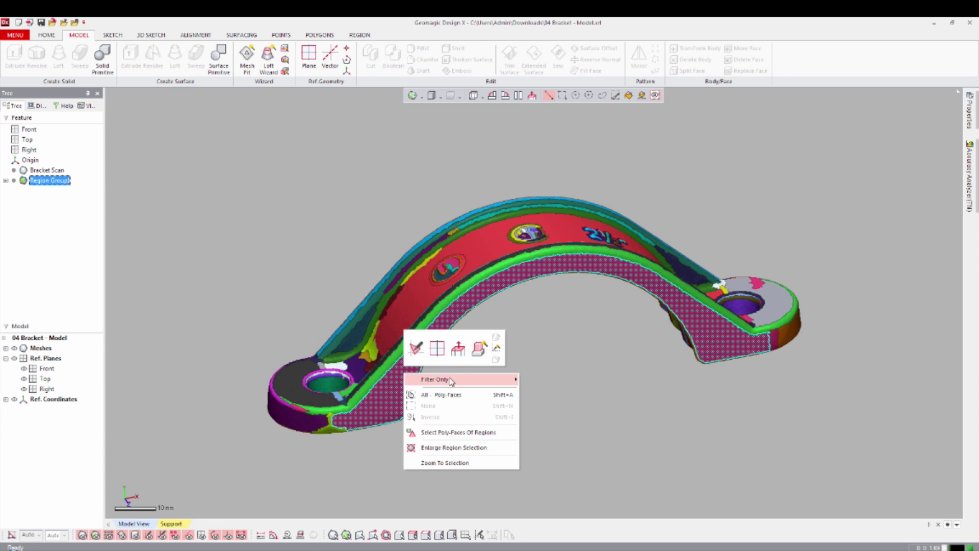
{"action": "left_click", "coordinate": [479, 349]}
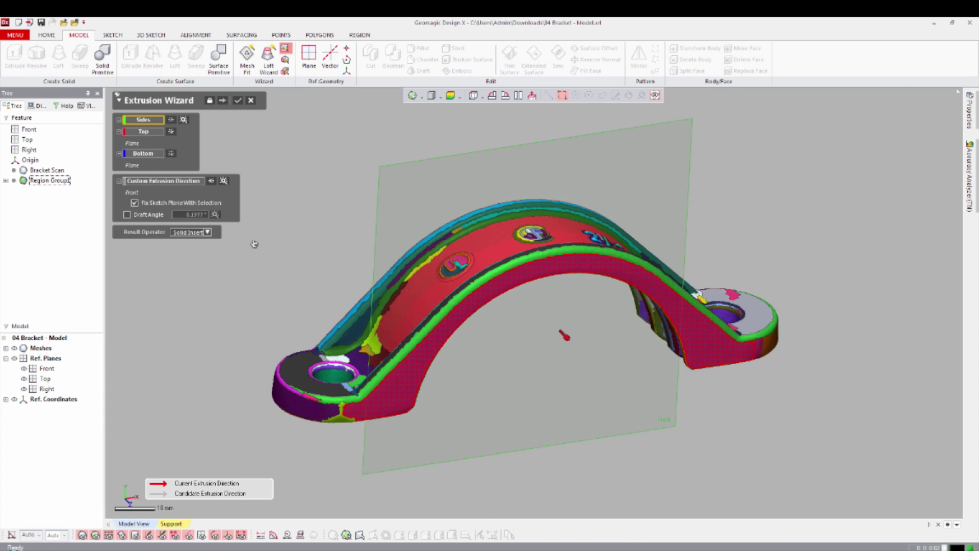
{"action": "mouse_move", "coordinate": [538, 332]}
{"action": "right_mouse_down"}
{"action": "mouse_move", "coordinate": [572, 396]}
{"action": "mouse_move", "coordinate": [556, 280]}
{"action": "mouse_move", "coordinate": [446, 302]}
{"action": "right_mouse_up"}
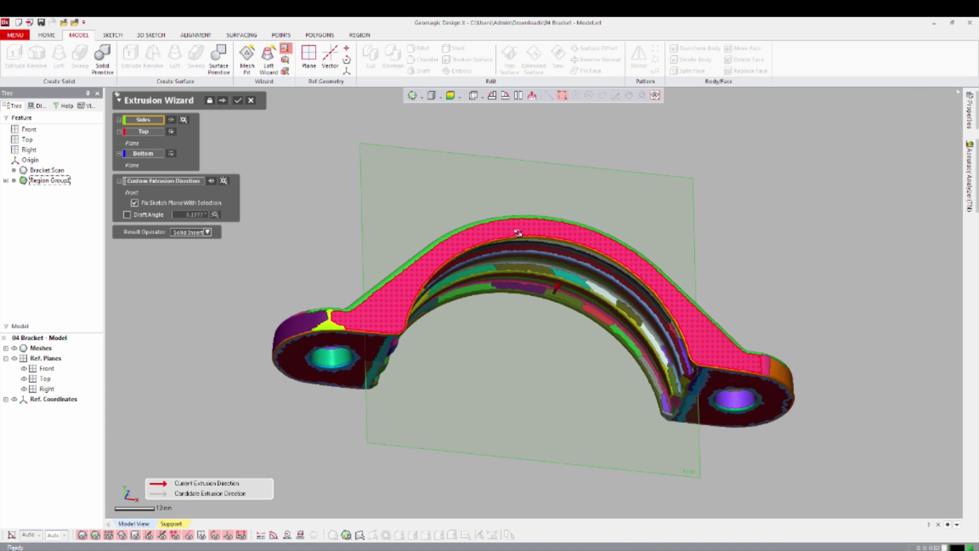
{"action": "left_click", "coordinate": [369, 349]}
{"action": "right_click_drag", "start_coordinate": [515, 299], "coordinate": [574, 424]}
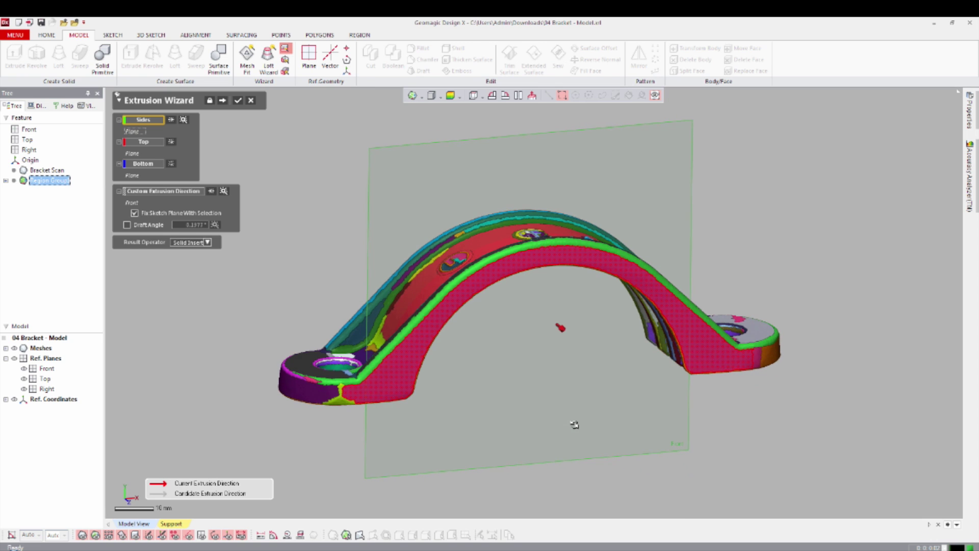
{"action": "left_click", "coordinate": [222, 101]}
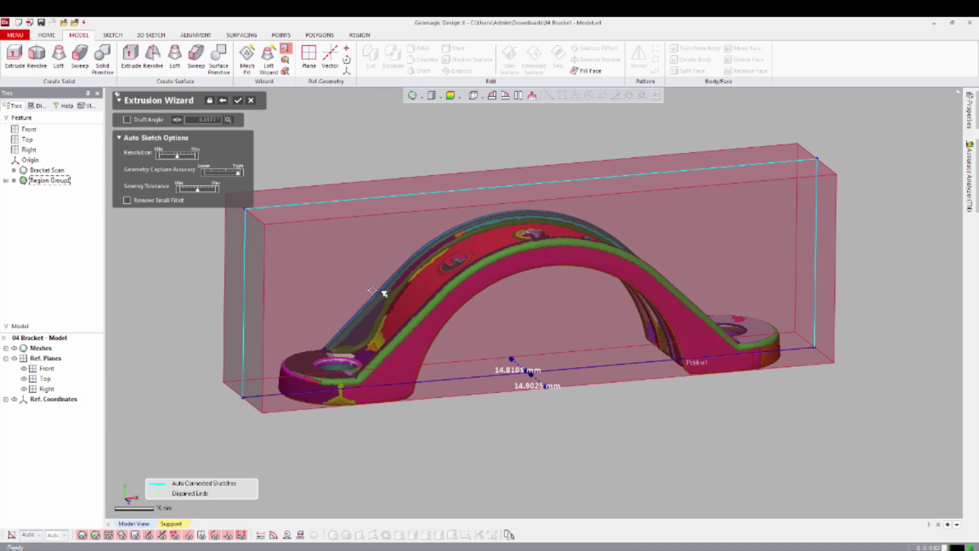
{"action": "right_click_drag", "start_coordinate": [423, 287], "coordinate": [440, 177]}
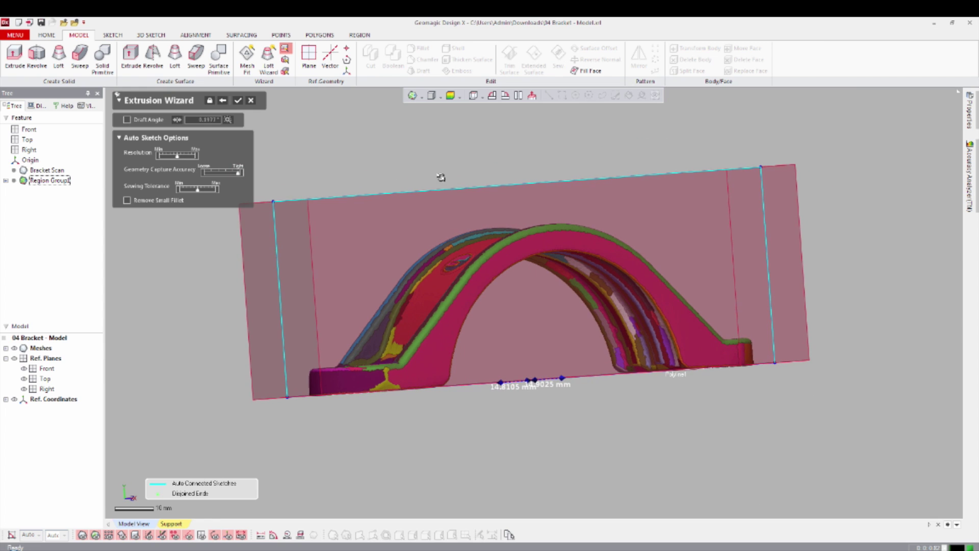
{"action": "key", "text": "Return"}
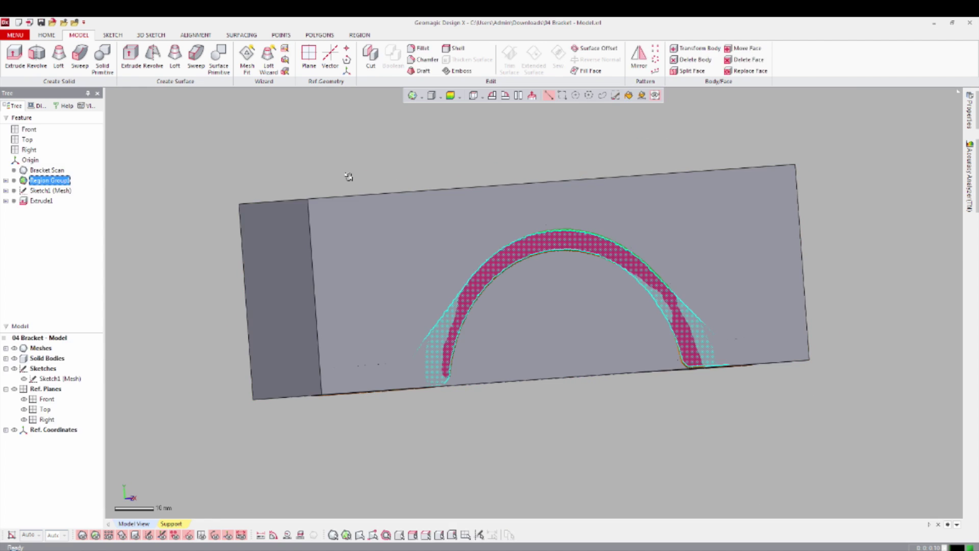
{"action": "left_click", "coordinate": [367, 171]}
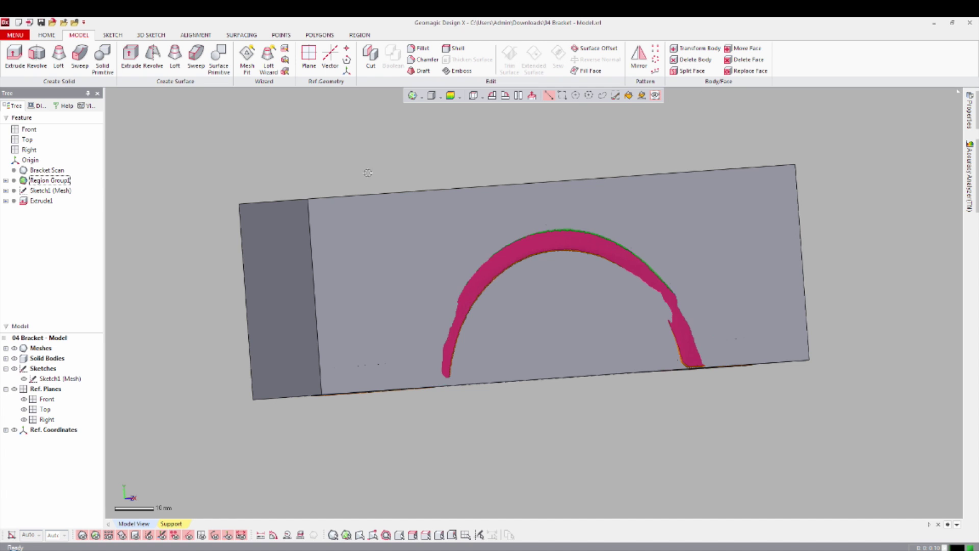
Step: Hide the solid body and start the Revolution Wizard from a cylindrical groove region on the inside of the arch
{"action": "right_click_drag", "start_coordinate": [367, 170], "coordinate": [408, 185]}
{"action": "key", "text": "ctrl+5"}
{"action": "scroll", "coordinate": [623, 363], "scroll_direction": "up", "scroll_amount": 2}
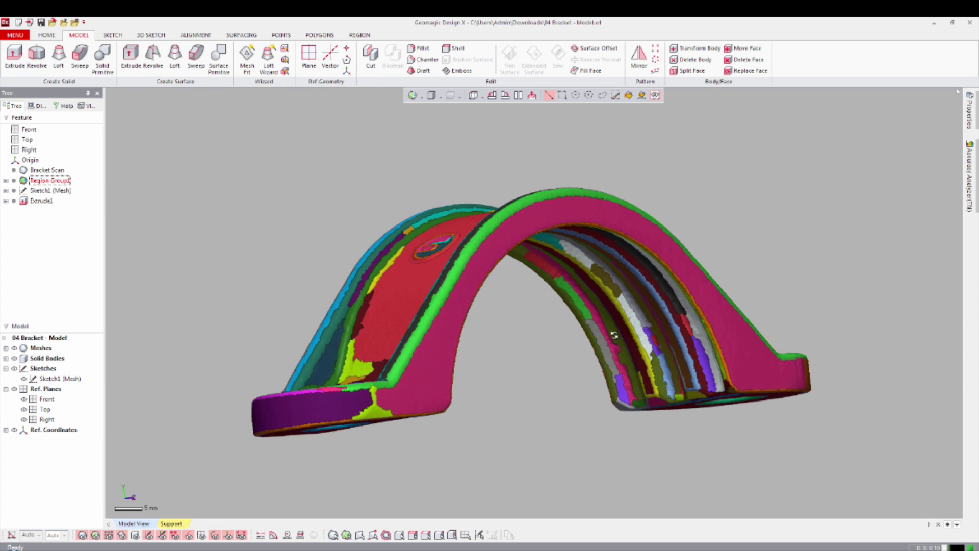
{"action": "right_click_drag", "start_coordinate": [614, 334], "coordinate": [526, 267]}
{"action": "left_click", "coordinate": [525, 245]}
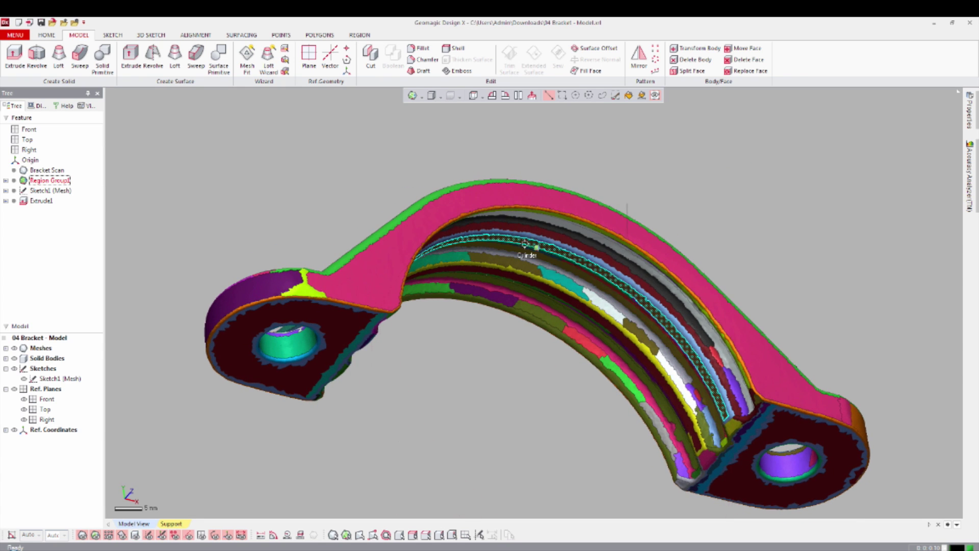
{"action": "right_click", "coordinate": [565, 242]}
{"action": "left_click", "coordinate": [601, 223]}
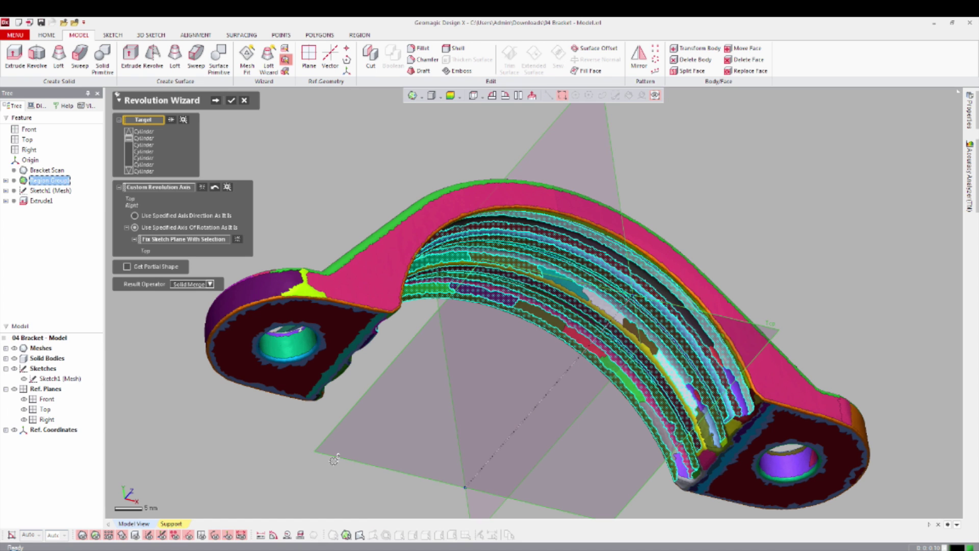
Step: Remove the arch's outer curved region from the revolution targets and use the specified axis direction as it is
{"action": "right_click_drag", "start_coordinate": [520, 335], "coordinate": [397, 226]}
{"action": "right_click_drag", "start_coordinate": [483, 208], "coordinate": [584, 484]}
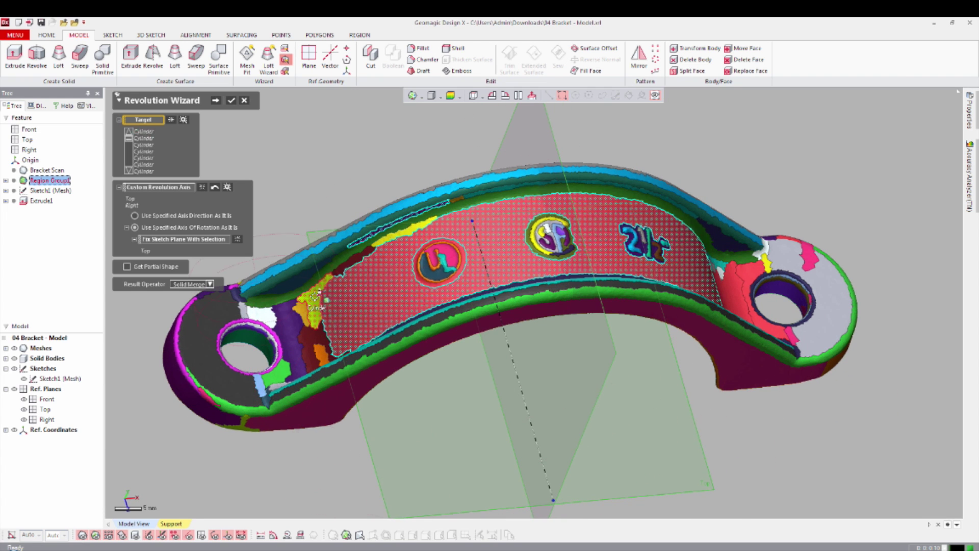
{"action": "left_click", "coordinate": [391, 226]}
{"action": "scroll", "coordinate": [581, 391], "scroll_direction": "down", "scroll_amount": 2}
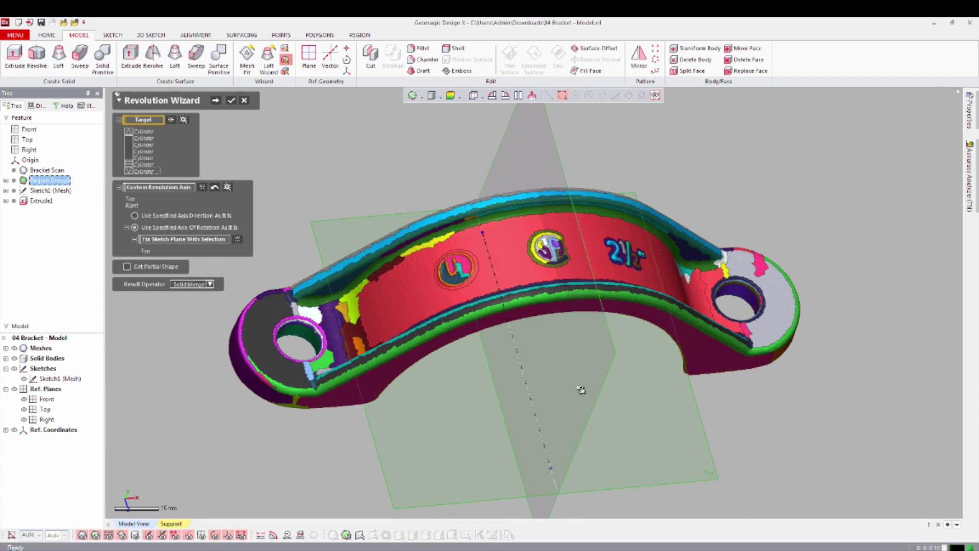
{"action": "scroll", "coordinate": [581, 383], "scroll_direction": "up", "scroll_amount": 2}
{"action": "key", "text": "ctrl+1"}
{"action": "key", "text": "ctrl+2"}
{"action": "right_click_drag", "start_coordinate": [590, 417], "coordinate": [504, 277]}
{"action": "left_click", "coordinate": [135, 216]}
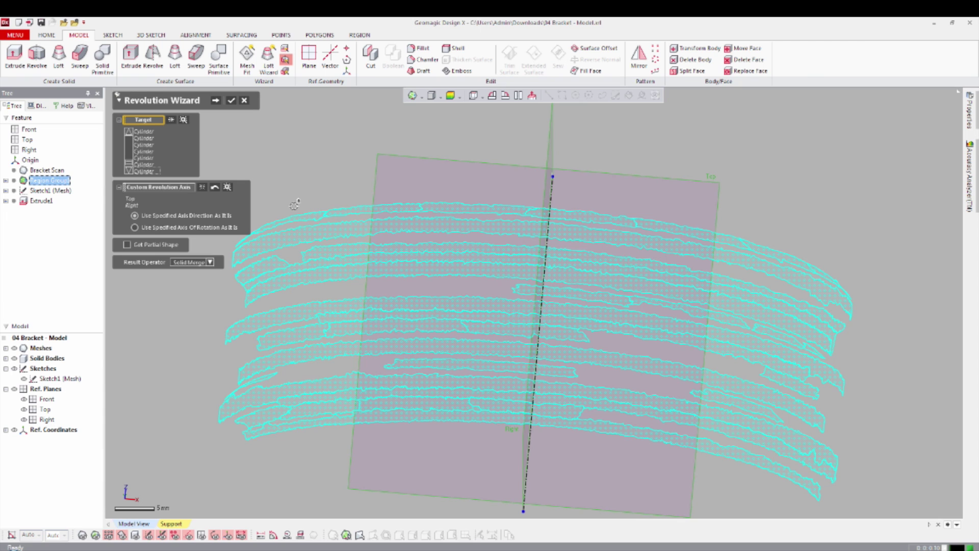
Step: Add the missing groove and ridge regions on the inside of the arch to the revolution targets
{"action": "key", "text": "ctrl+1"}
{"action": "key", "text": "ctrl+2"}
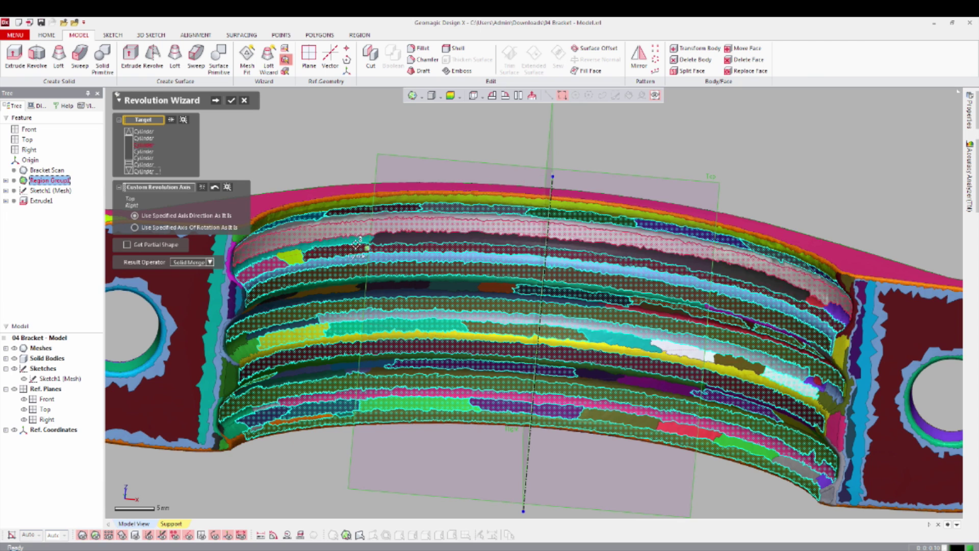
{"action": "left_click", "coordinate": [394, 240]}
{"action": "left_click", "coordinate": [352, 238]}
{"action": "key", "text": "ctrl+1"}
{"action": "key", "text": "ctrl+2"}
{"action": "key", "text": "ctrl+1"}
{"action": "key", "text": "ctrl+2"}
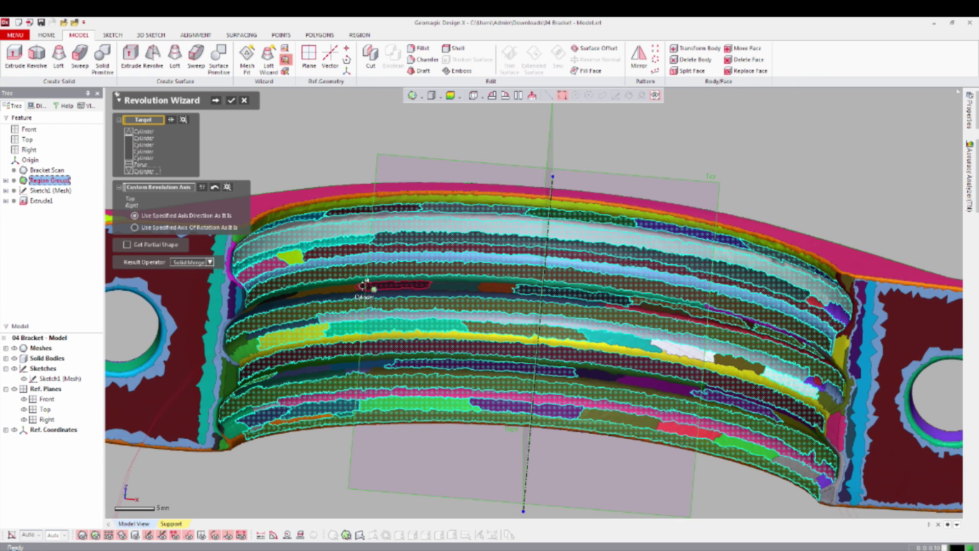
{"action": "left_click", "coordinate": [367, 279]}
{"action": "left_click", "coordinate": [442, 295]}
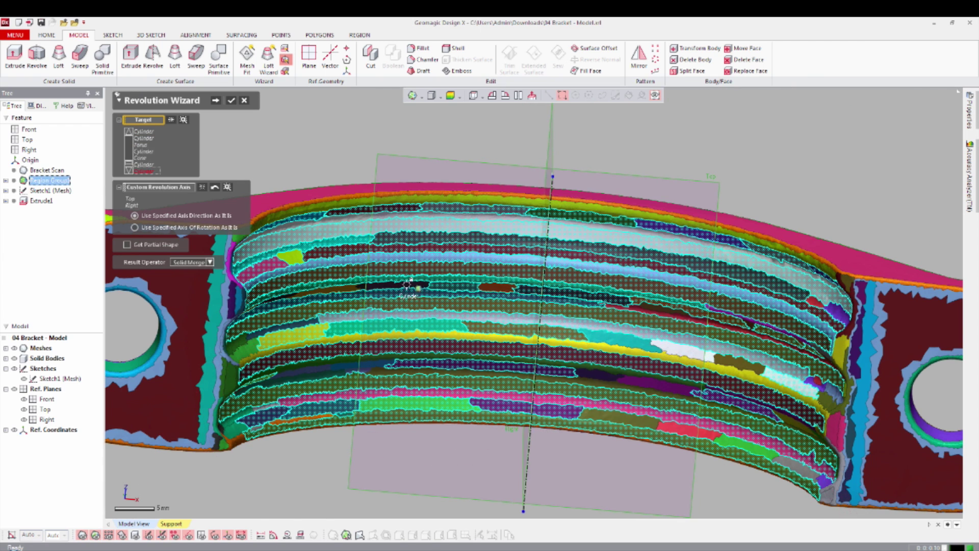
{"action": "left_click", "coordinate": [419, 357]}
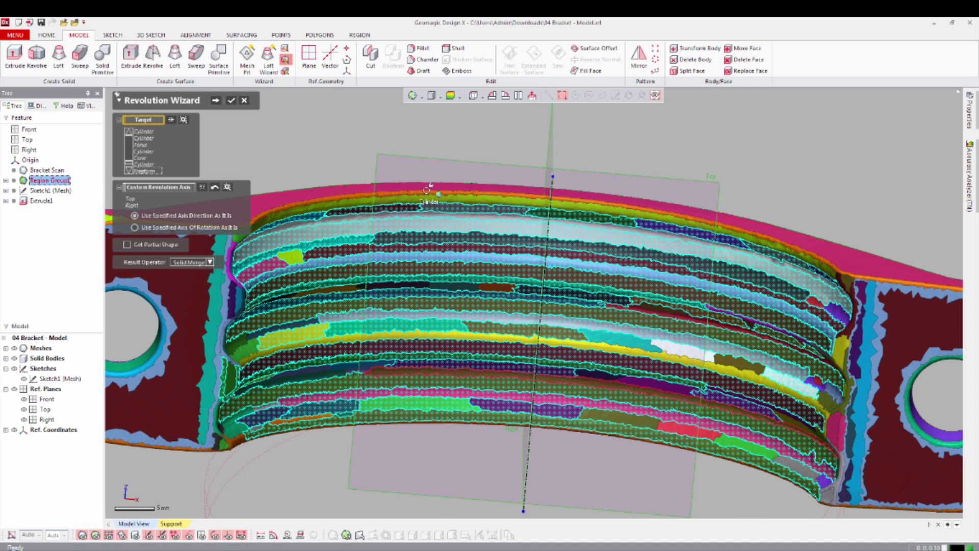
{"action": "left_click", "coordinate": [428, 195]}
{"action": "left_click", "coordinate": [691, 255]}
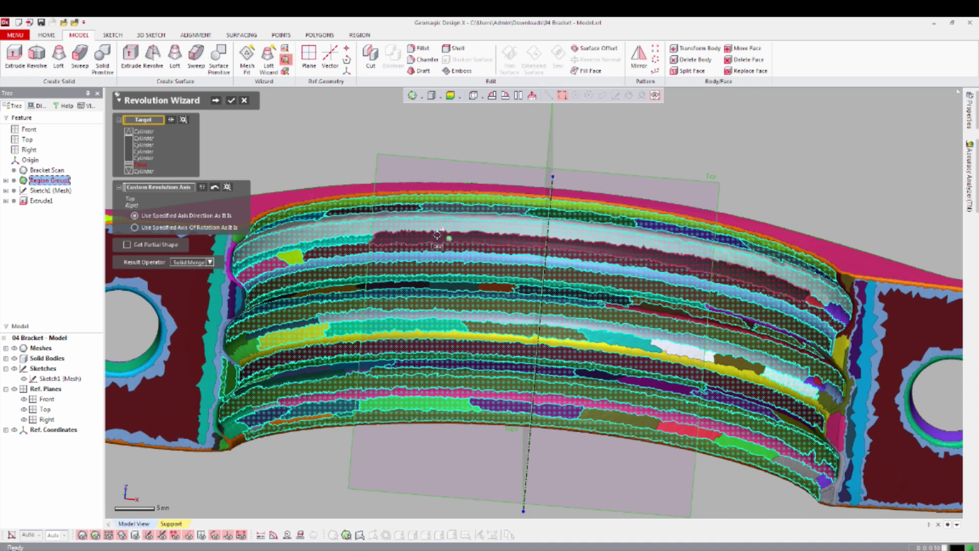
Step: Set the revolution result to Solid Cut and cut the grooved inside of the arch out of the block with a full revolution
{"action": "scroll", "coordinate": [561, 331], "scroll_direction": "down", "scroll_amount": 3}
{"action": "scroll", "coordinate": [657, 378], "scroll_direction": "down", "scroll_amount": 3}
{"action": "scroll", "coordinate": [640, 376], "scroll_direction": "up", "scroll_amount": 3}
{"action": "right_click_drag", "start_coordinate": [640, 376], "coordinate": [652, 341]}
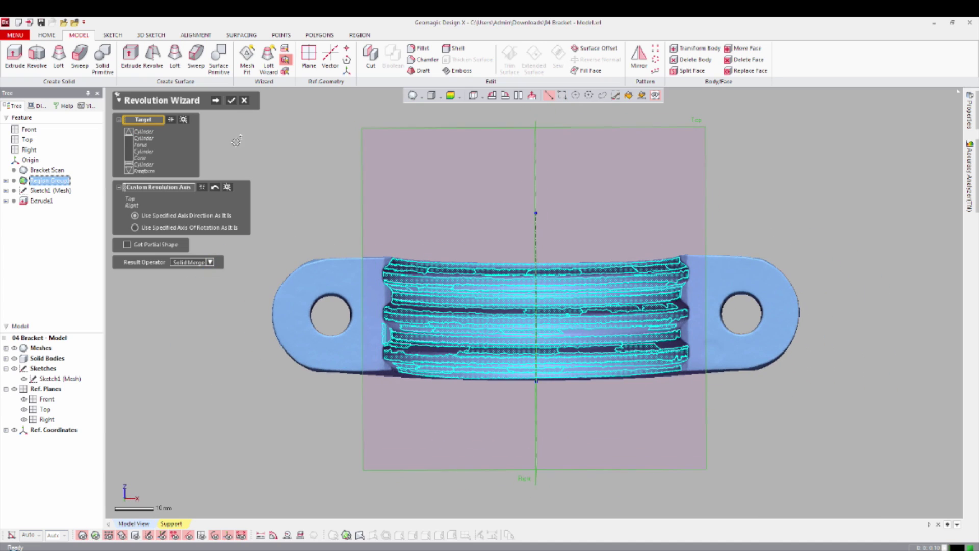
{"action": "left_click", "coordinate": [209, 261]}
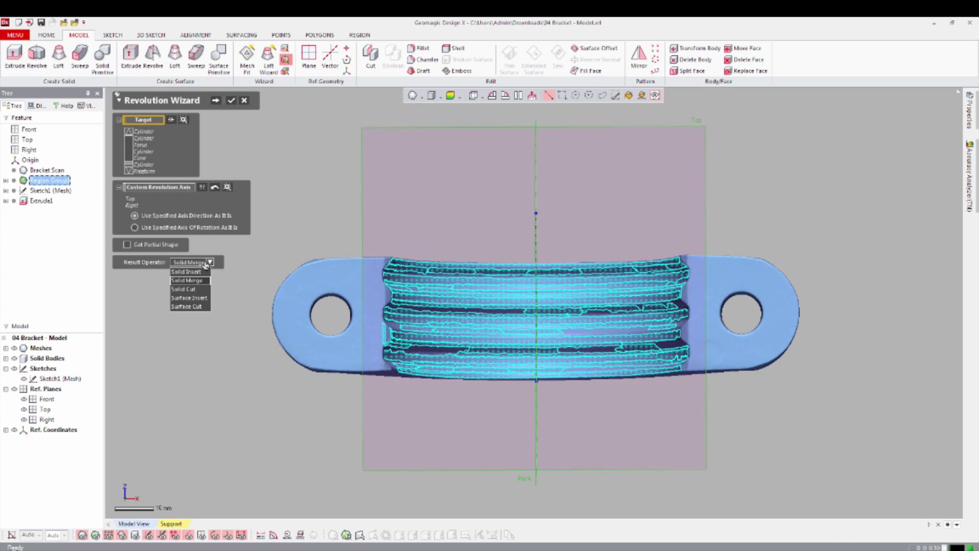
{"action": "left_click", "coordinate": [202, 290]}
{"action": "left_click", "coordinate": [216, 101]}
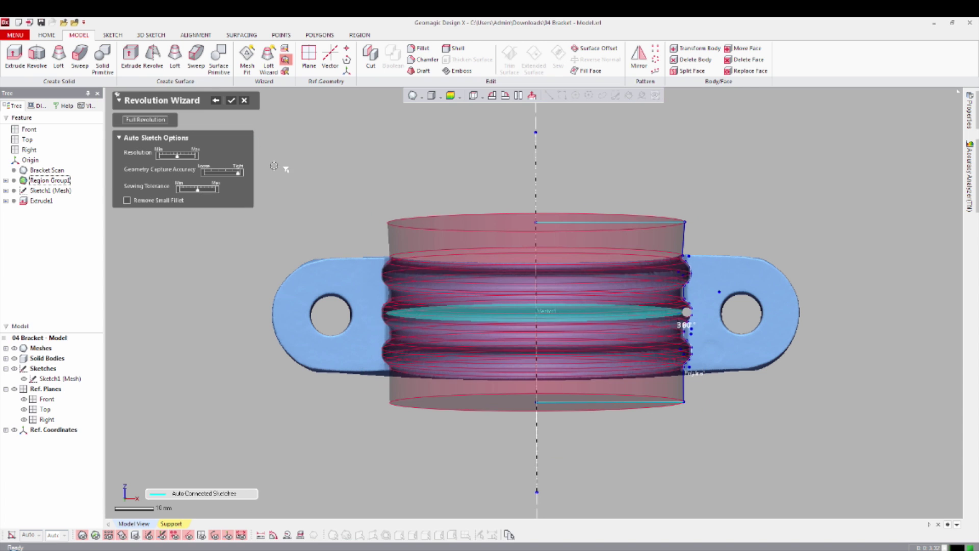
{"action": "right_click_drag", "start_coordinate": [535, 337], "coordinate": [553, 288]}
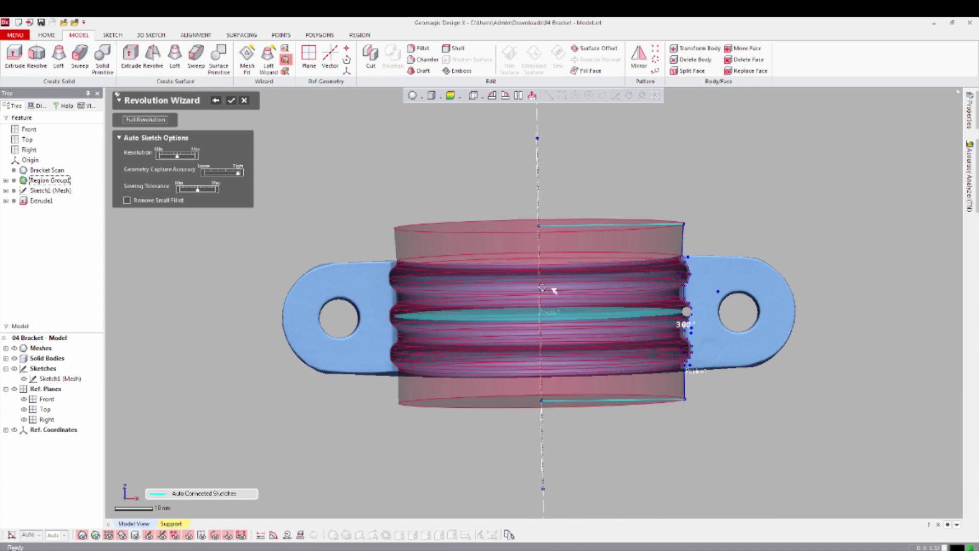
{"action": "left_click", "coordinate": [231, 100]}
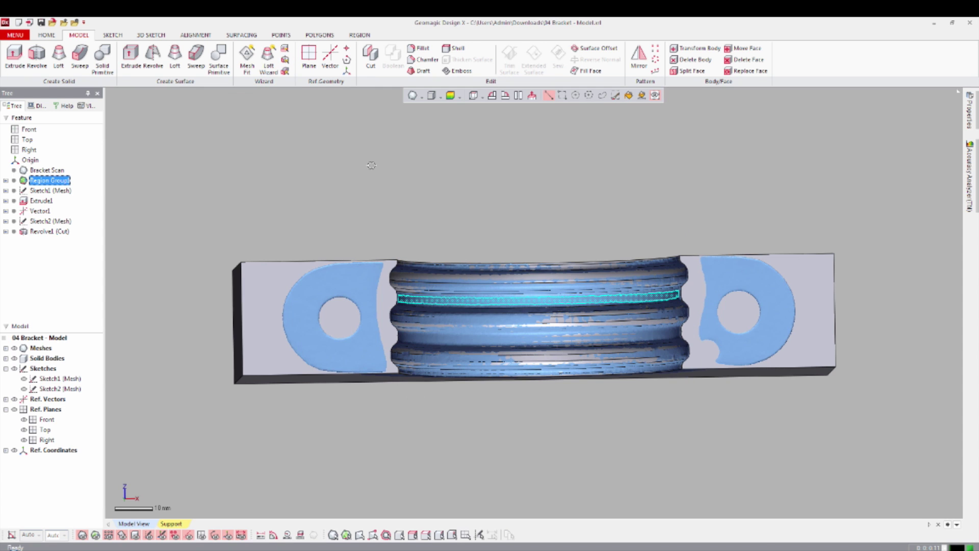
Step: Show the bracket's regions with the solid hidden and start the Extrusion Wizard from the flat front side region of the arch
{"action": "right_click_drag", "start_coordinate": [365, 207], "coordinate": [528, 300]}
{"action": "scroll", "coordinate": [528, 300], "scroll_direction": "up", "scroll_amount": 4}
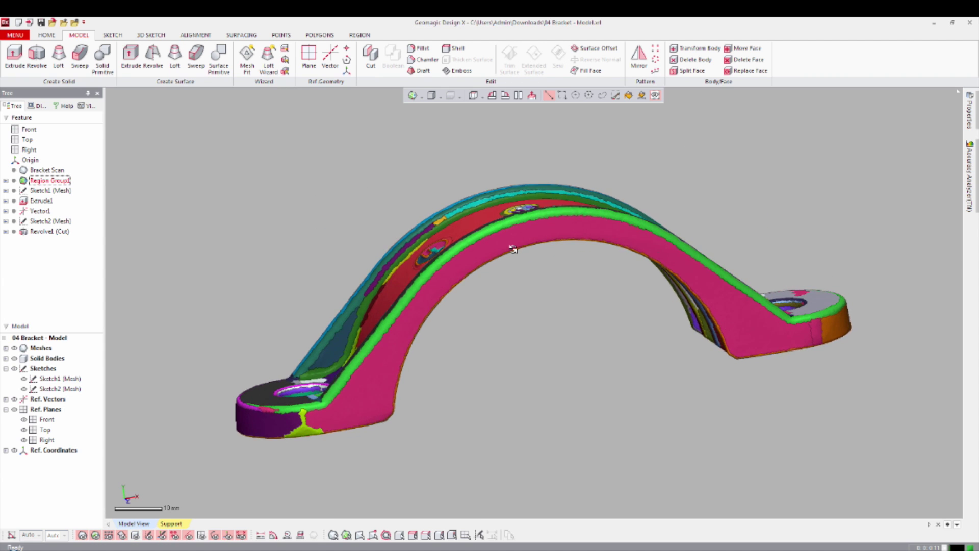
{"action": "right_click_drag", "start_coordinate": [517, 247], "coordinate": [521, 231]}
{"action": "left_click", "coordinate": [504, 238]}
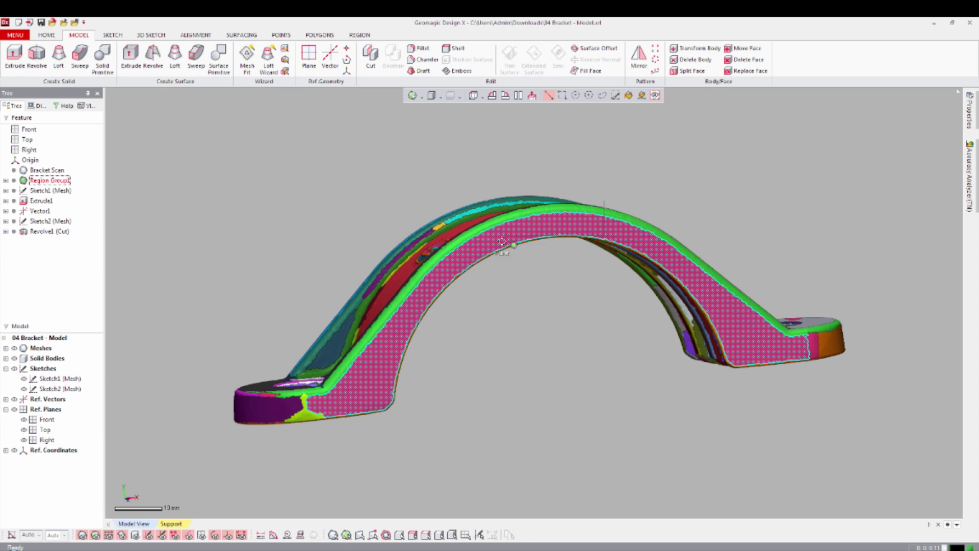
{"action": "right_click", "coordinate": [502, 239]}
{"action": "left_click", "coordinate": [577, 217]}
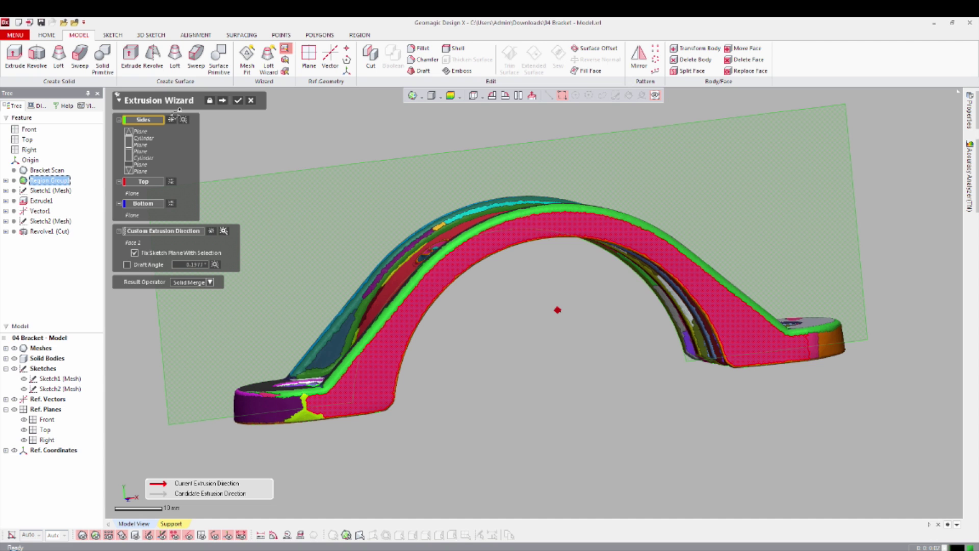
Step: Replace the extrusion sides with the arch's upper rim regions and the flat upper regions of both mounting ears
{"action": "left_click", "coordinate": [173, 119]}
{"action": "right_click_drag", "start_coordinate": [484, 168], "coordinate": [571, 292]}
{"action": "left_click", "coordinate": [539, 233]}
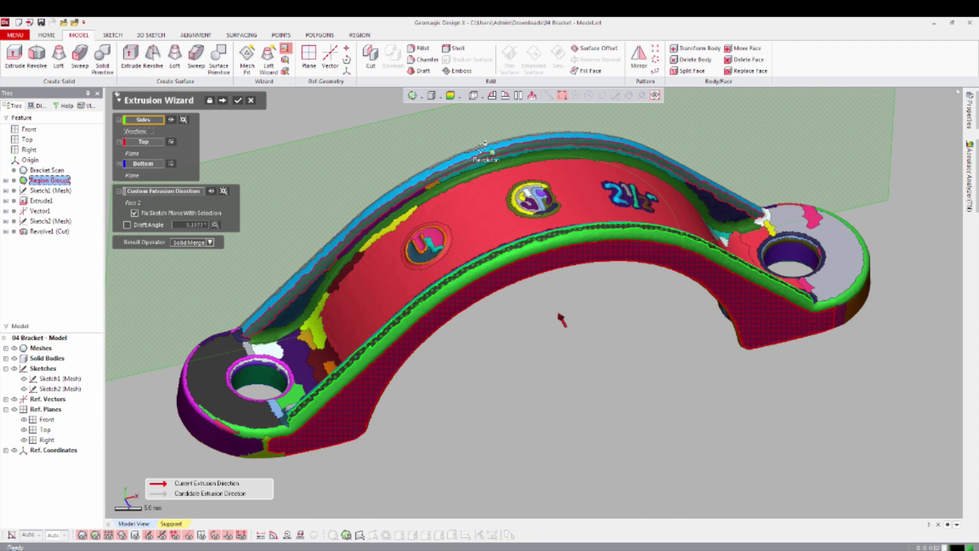
{"action": "left_click", "coordinate": [480, 148]}
{"action": "left_click", "coordinate": [221, 343]}
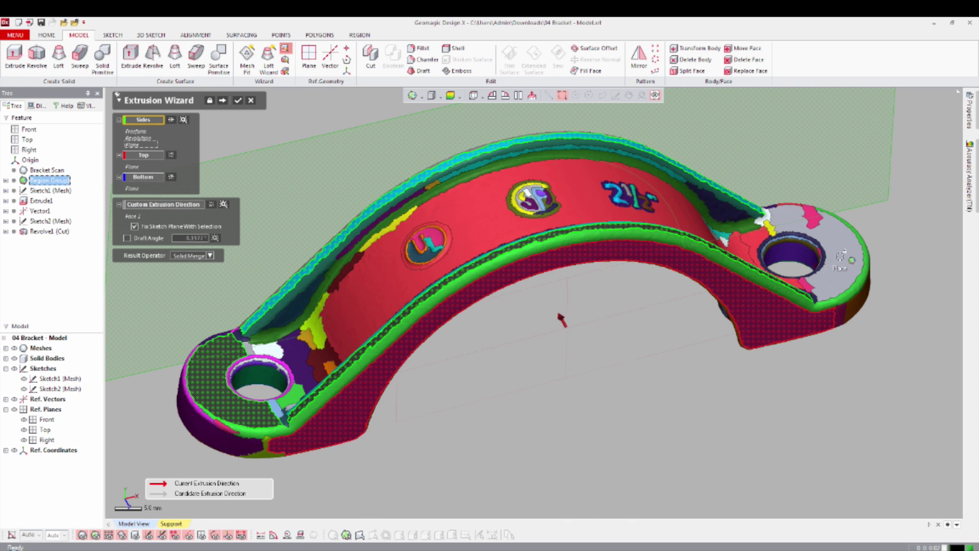
{"action": "left_click", "coordinate": [840, 259]}
Step: Clear the extrusion's top and bottom, use the Front plane as custom direction, and create a Solid Cut through all
{"action": "left_click", "coordinate": [210, 262]}
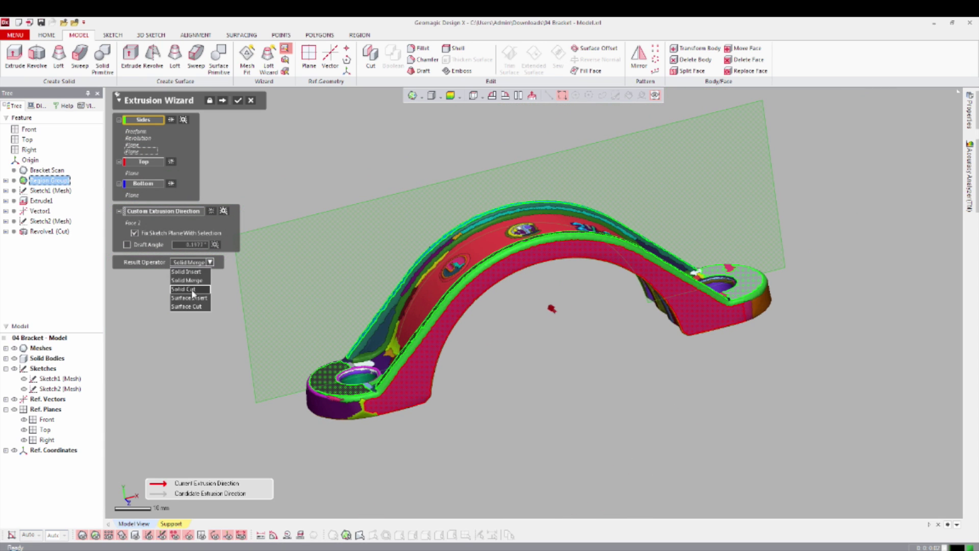
{"action": "left_click", "coordinate": [193, 289]}
{"action": "left_click", "coordinate": [164, 161]}
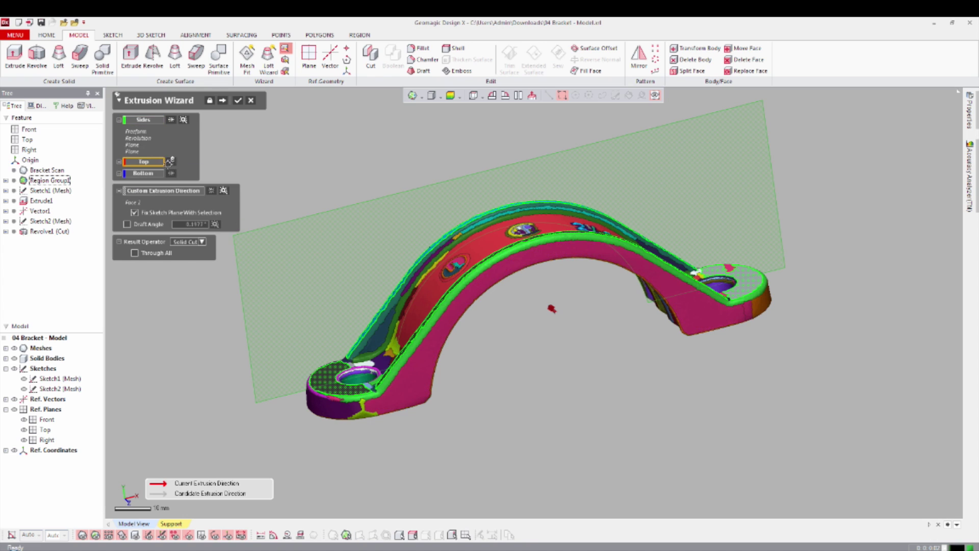
{"action": "left_click", "coordinate": [158, 194]}
{"action": "left_click", "coordinate": [29, 129]}
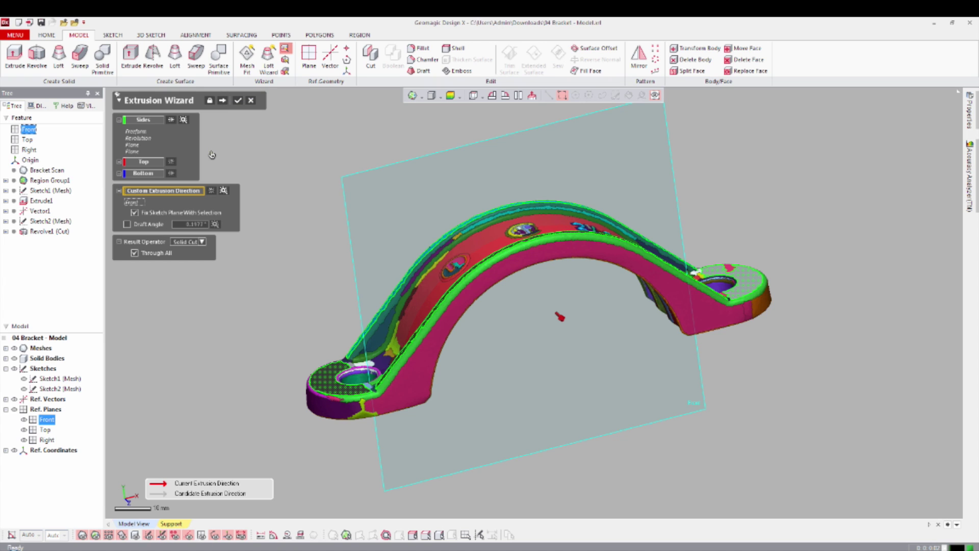
{"action": "left_click", "coordinate": [223, 101]}
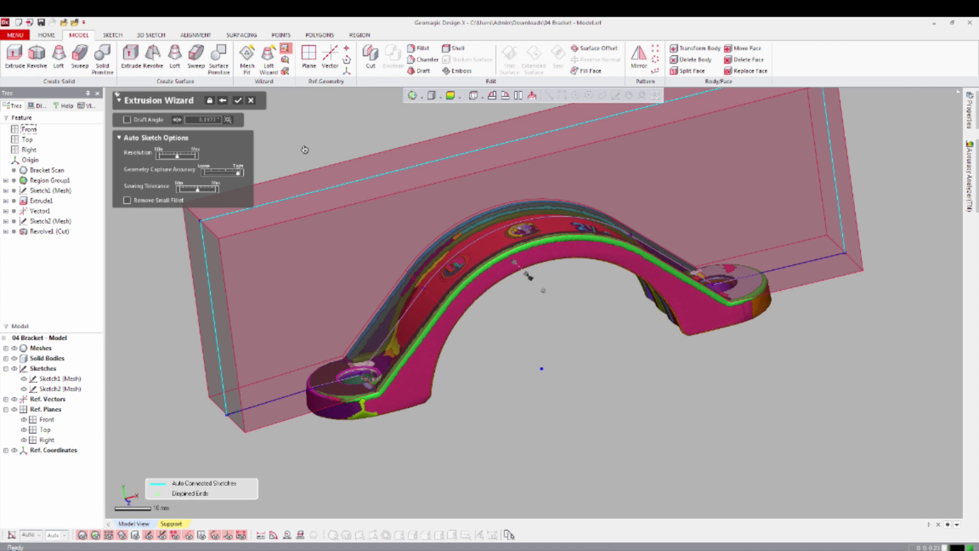
{"action": "scroll", "coordinate": [454, 264], "scroll_direction": "down", "scroll_amount": 1}
{"action": "mouse_move", "coordinate": [535, 377]}
{"action": "right_mouse_down"}
{"action": "mouse_move", "coordinate": [561, 406]}
{"action": "mouse_move", "coordinate": [487, 341]}
{"action": "mouse_move", "coordinate": [396, 340]}
{"action": "mouse_move", "coordinate": [477, 339]}
{"action": "mouse_move", "coordinate": [529, 372]}
{"action": "mouse_move", "coordinate": [530, 387]}
{"action": "right_mouse_up"}
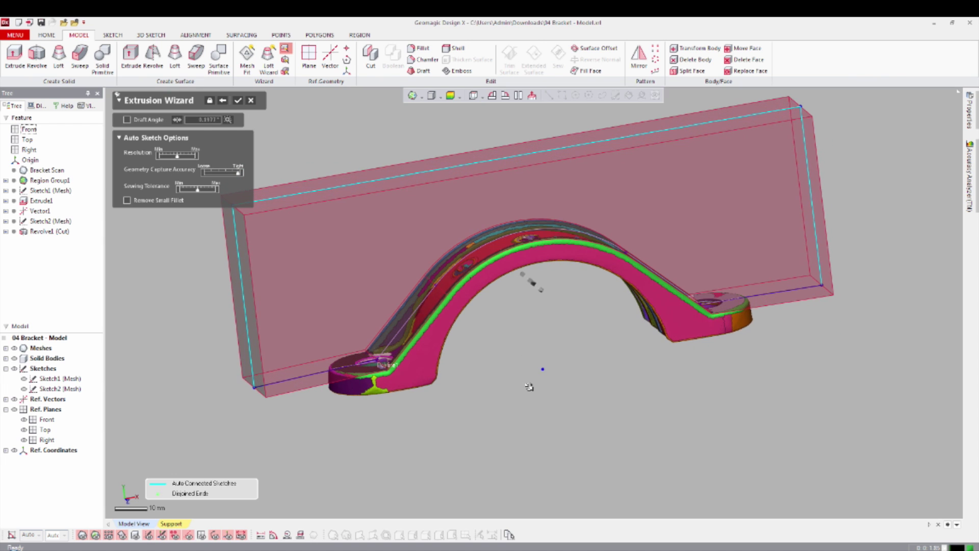
{"action": "left_click", "coordinate": [237, 102]}
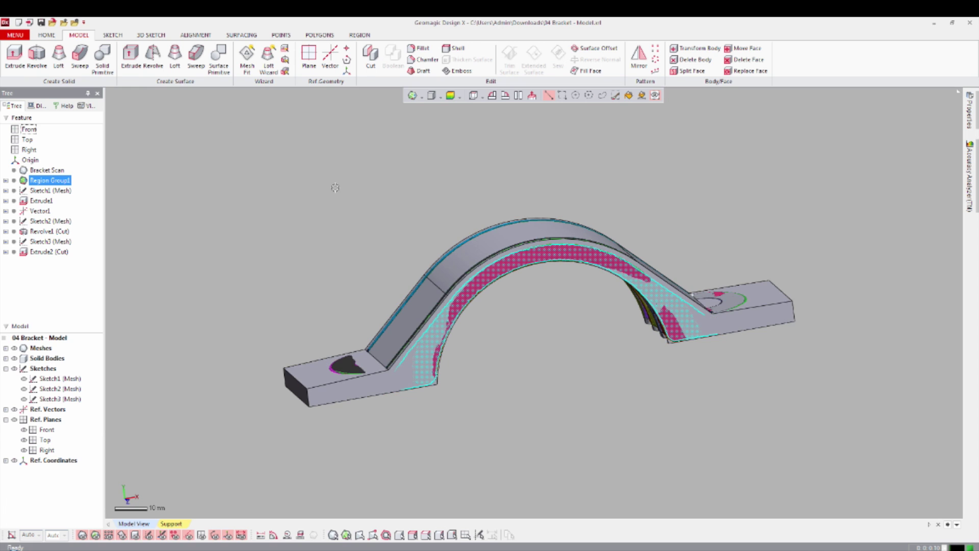
Step: Edit the mesh sketch of the upper profile cut and make the line above the right mounting ear horizontal
{"action": "right_click_drag", "start_coordinate": [359, 256], "coordinate": [592, 372]}
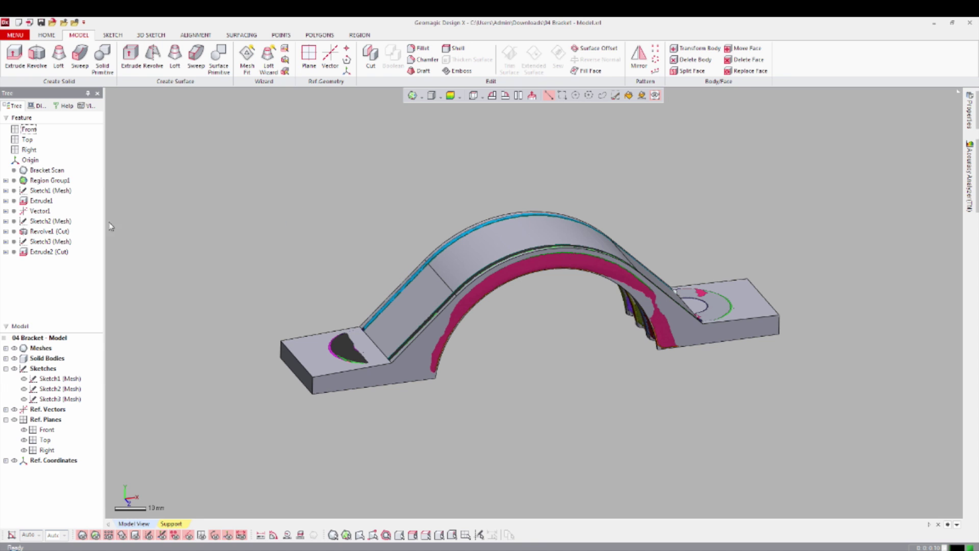
{"action": "right_click", "coordinate": [55, 243]}
{"action": "left_click", "coordinate": [71, 249]}
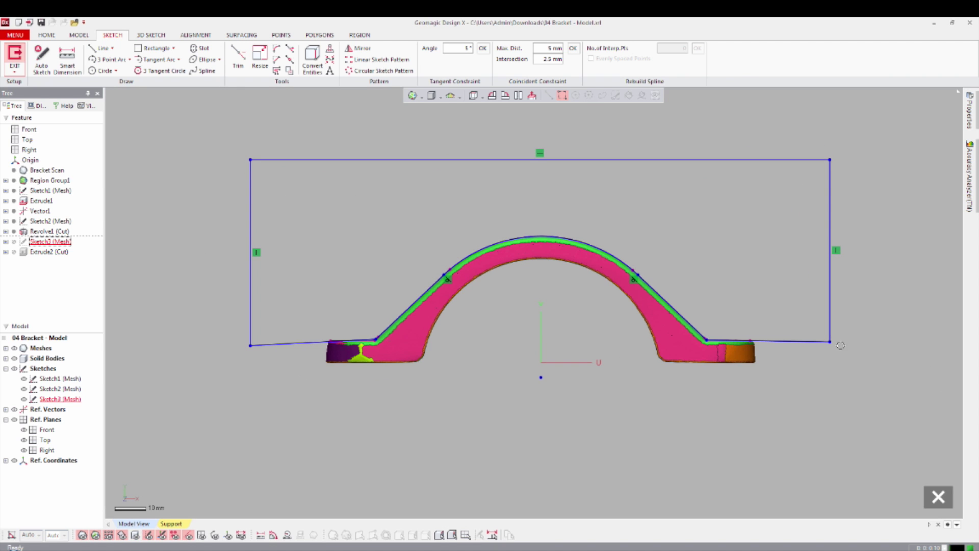
{"action": "right_click", "coordinate": [797, 340]}
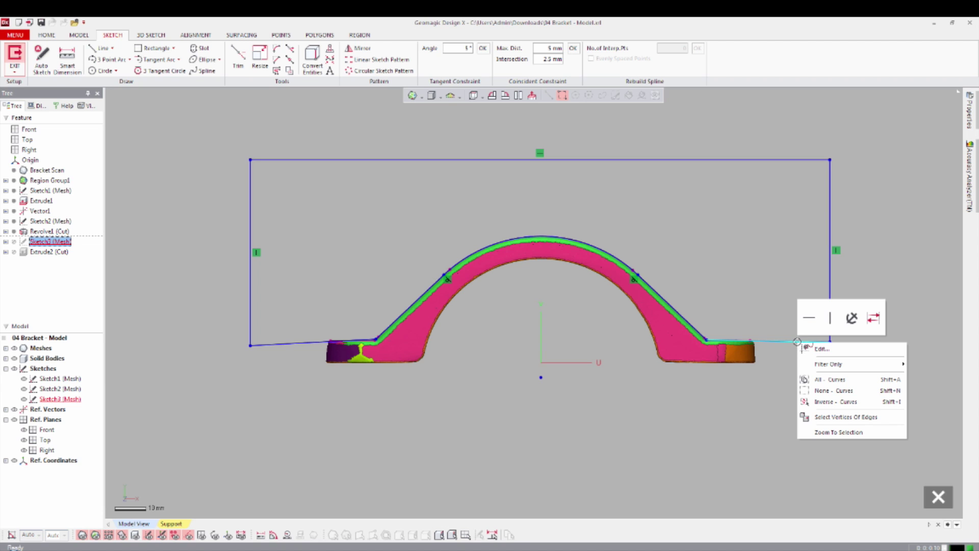
{"action": "left_click", "coordinate": [807, 317]}
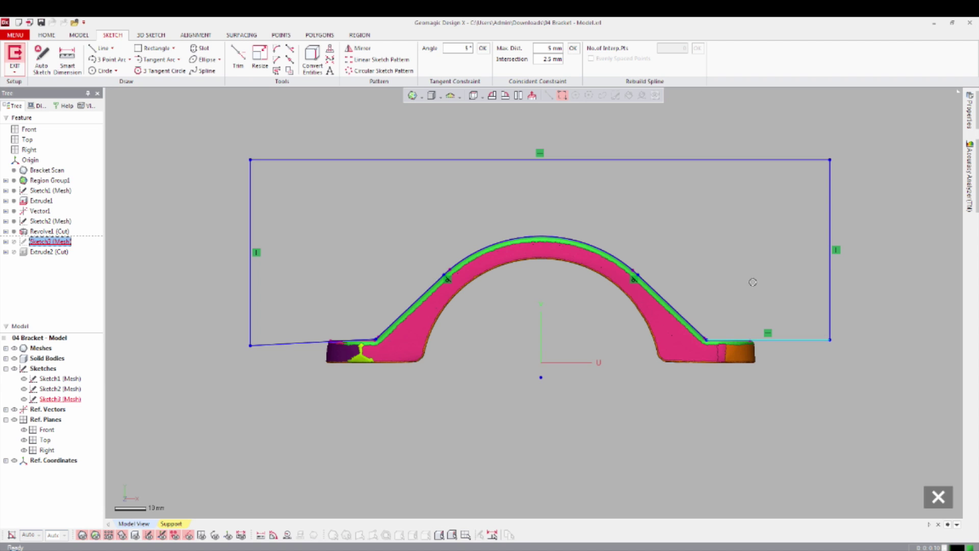
{"action": "left_click", "coordinate": [750, 281]}
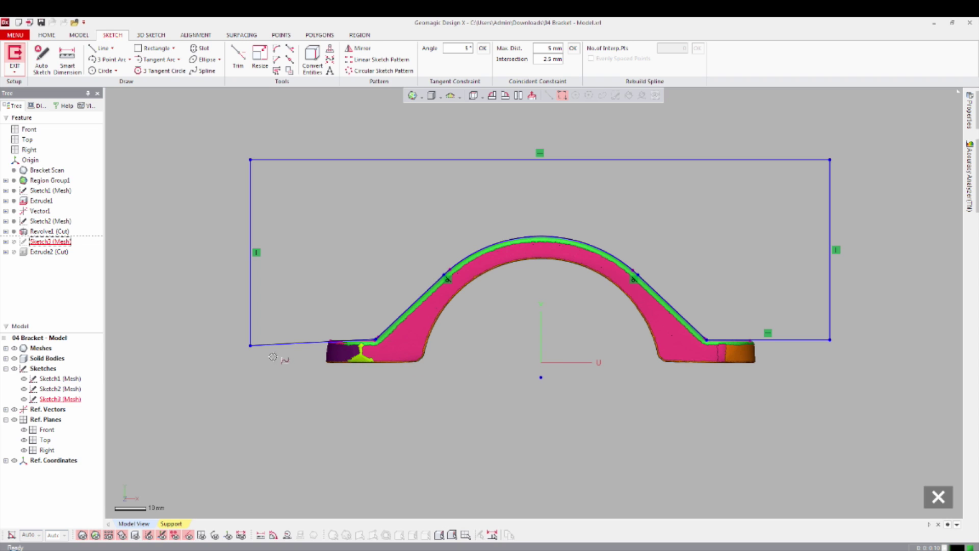
Step: Make the line above the left mounting ear horizontal, compare the outline with the section polylines, and exit the sketch
{"action": "left_click_drag", "start_coordinate": [251, 344], "coordinate": [250, 341]}
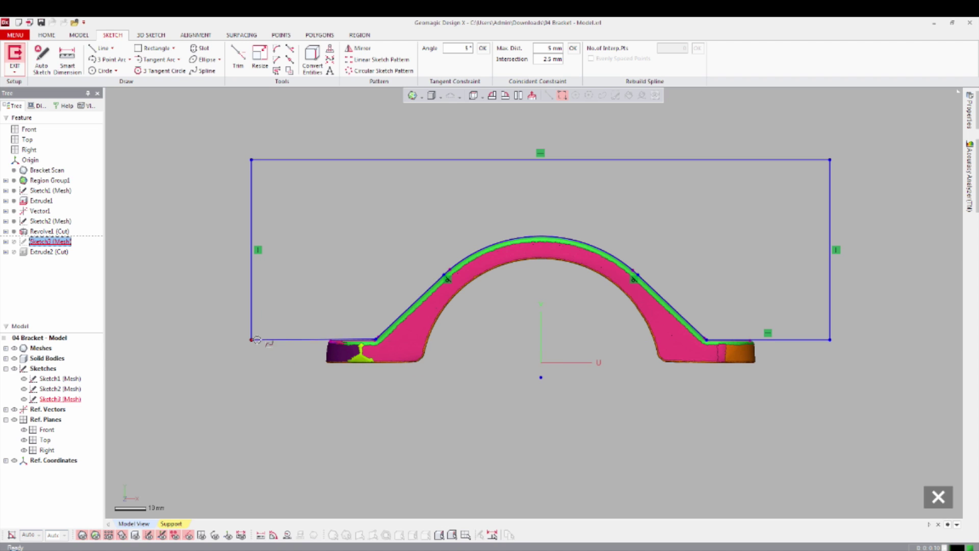
{"action": "right_click", "coordinate": [270, 339]}
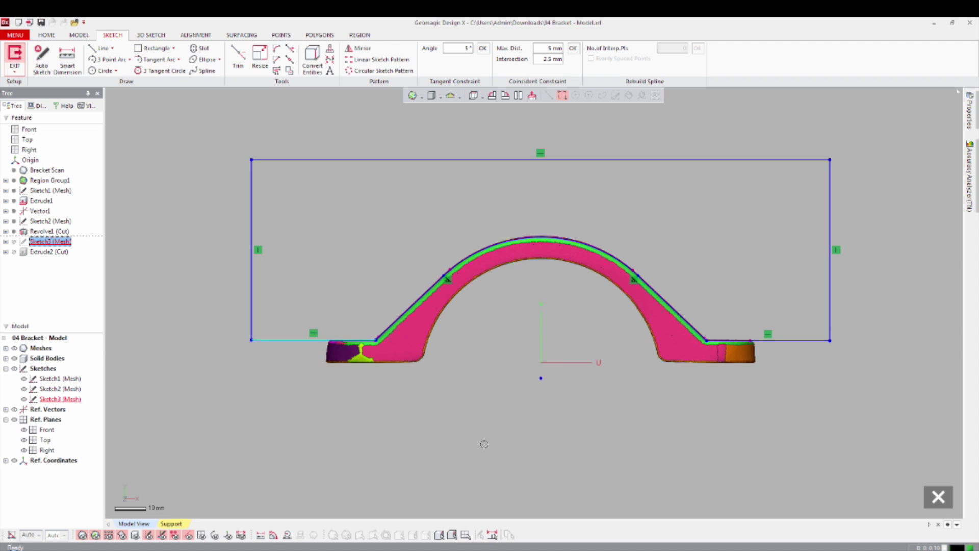
{"action": "left_click", "coordinate": [412, 412]}
{"action": "key", "text": "ctrl+1"}
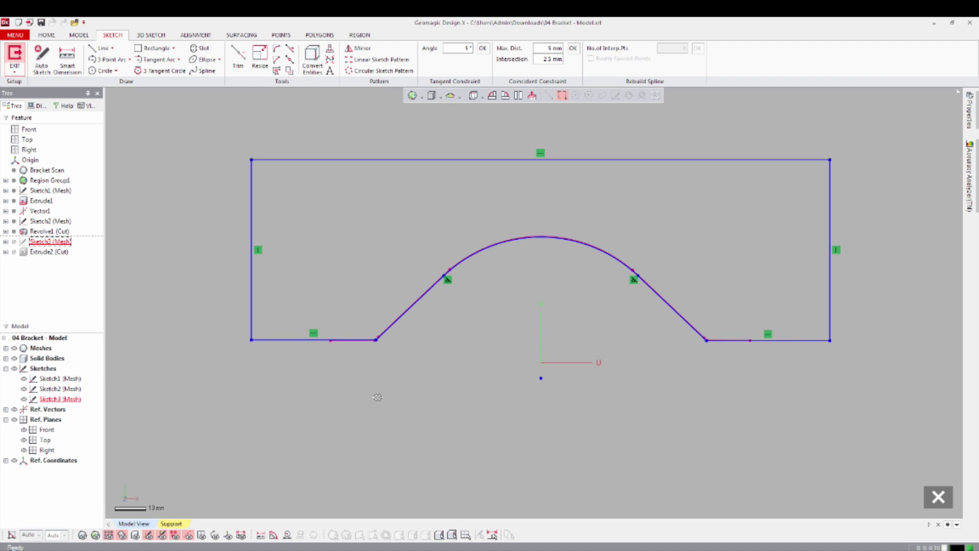
{"action": "left_click", "coordinate": [347, 342]}
{"action": "left_click", "coordinate": [491, 399]}
{"action": "key", "text": "ctrl+1"}
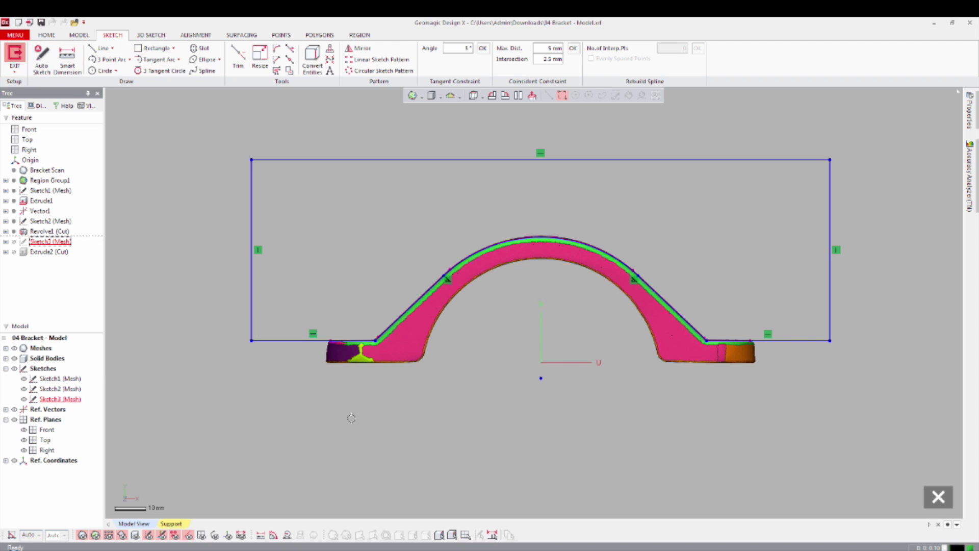
{"action": "right_click", "coordinate": [360, 397]}
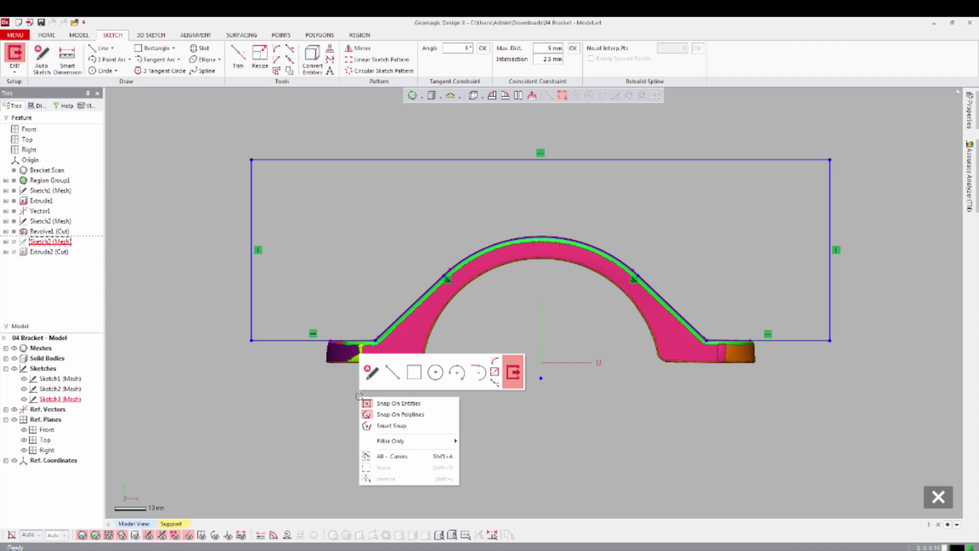
{"action": "left_click", "coordinate": [513, 372]}
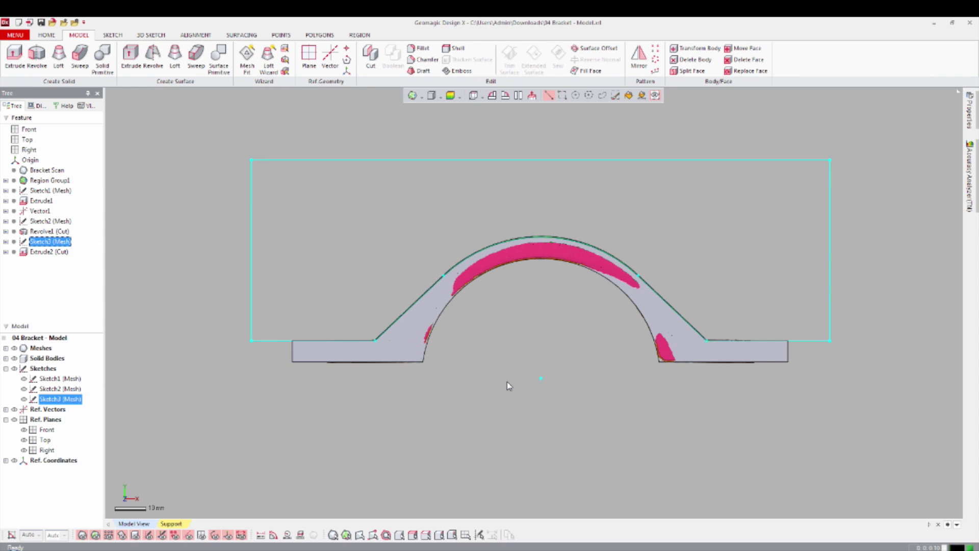
Step: Display the reference planes and create a planar mesh sketch with the Front plane as base plane
{"action": "key", "text": "ctrl+1"}
{"action": "left_click", "coordinate": [487, 352]}
{"action": "mouse_move", "coordinate": [500, 341]}
{"action": "right_mouse_down"}
{"action": "mouse_move", "coordinate": [547, 330]}
{"action": "mouse_move", "coordinate": [579, 384]}
{"action": "mouse_move", "coordinate": [623, 390]}
{"action": "right_mouse_up"}
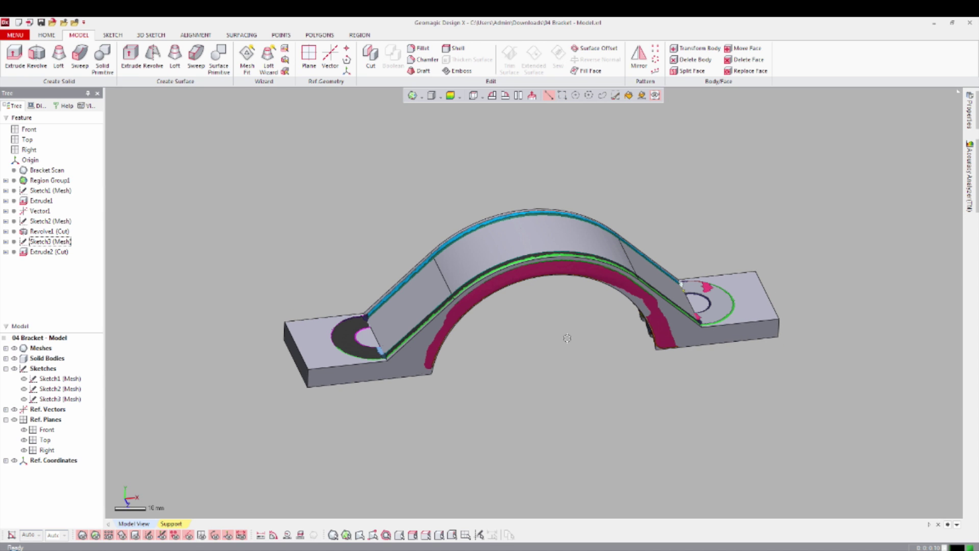
{"action": "key", "text": "ctrl+0"}
{"action": "right_click_drag", "start_coordinate": [567, 338], "coordinate": [417, 249]}
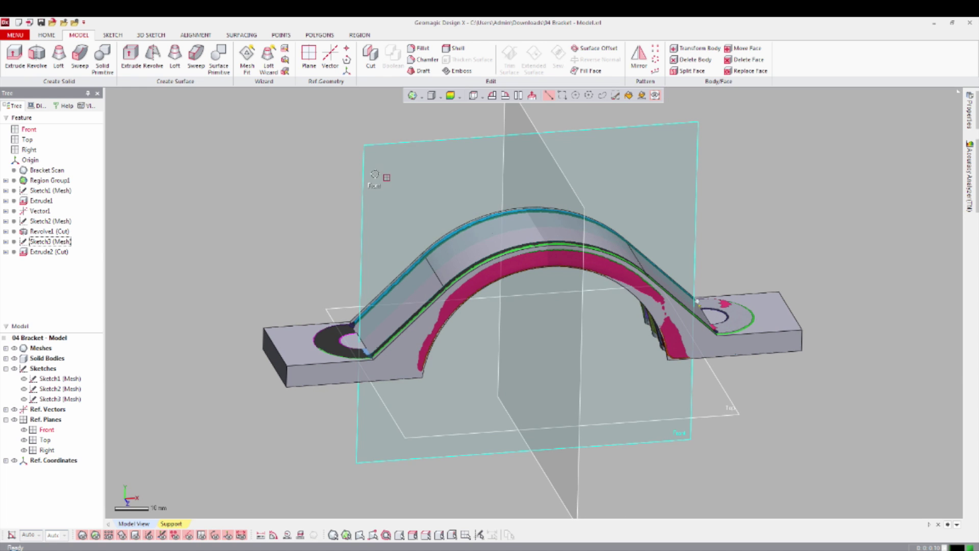
{"action": "right_click", "coordinate": [376, 174]}
{"action": "left_click", "coordinate": [387, 149]}
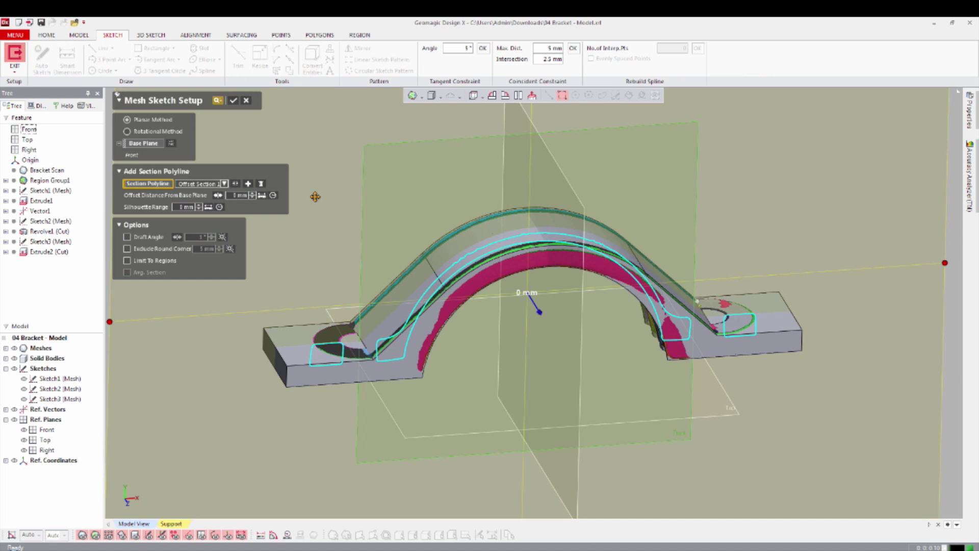
{"action": "right_click_drag", "start_coordinate": [334, 195], "coordinate": [316, 143]}
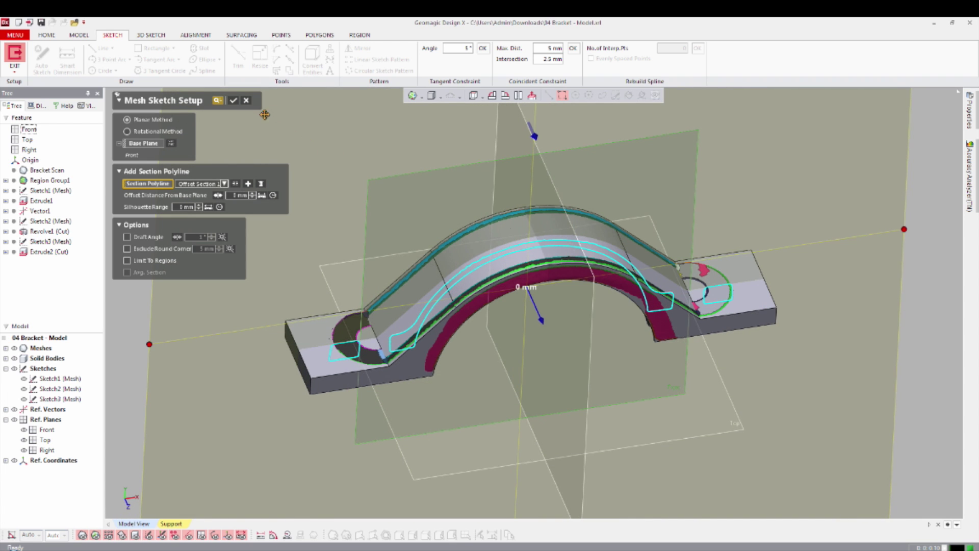
{"action": "left_click", "coordinate": [233, 100]}
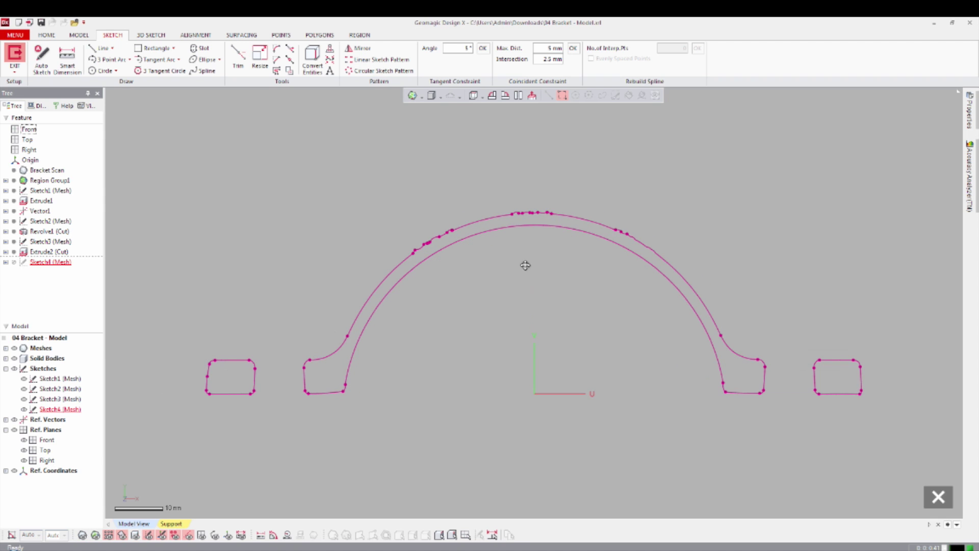
Step: Fit a circle of about 42 mm radius to the section polylines of the bracket's outer arch, using segments on both sides
{"action": "right_click", "coordinate": [405, 209]}
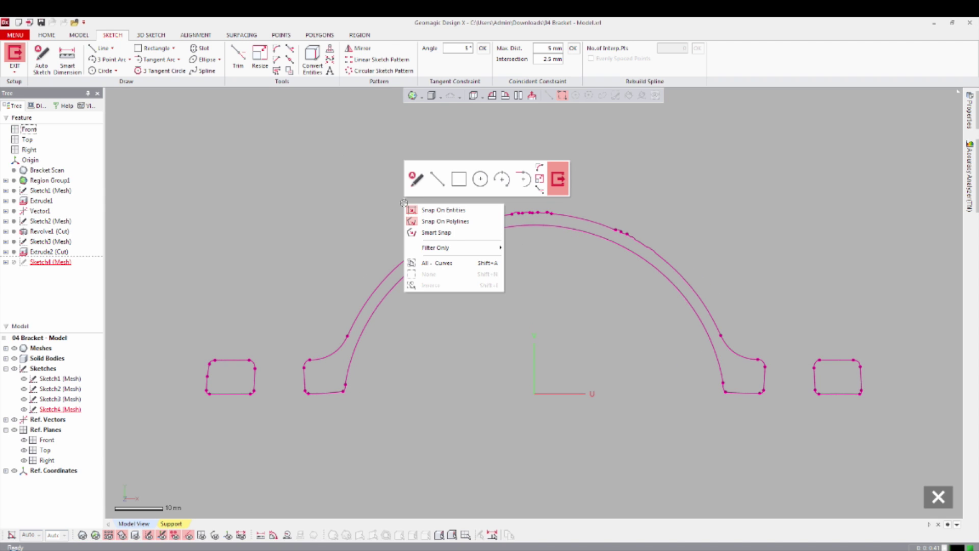
{"action": "left_click", "coordinate": [481, 177]}
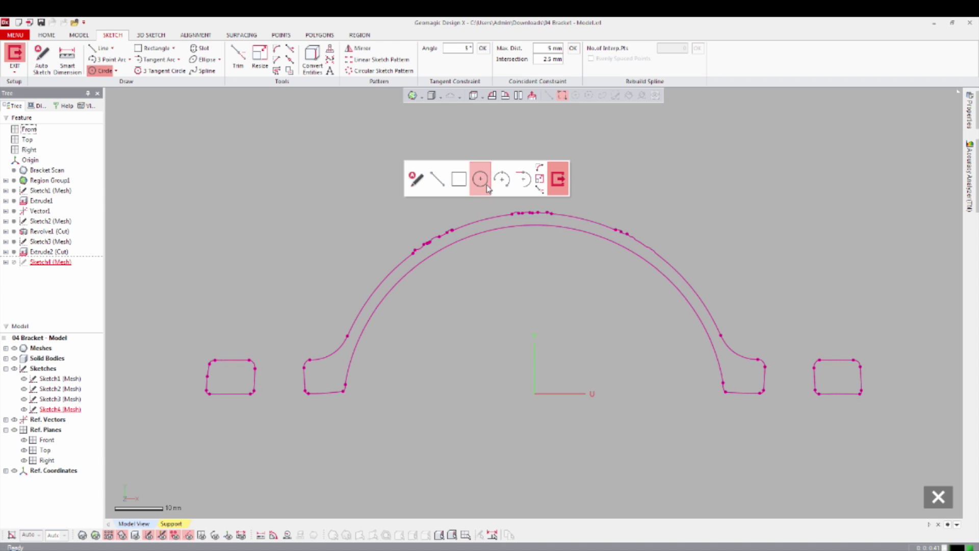
{"action": "left_click", "coordinate": [492, 217]}
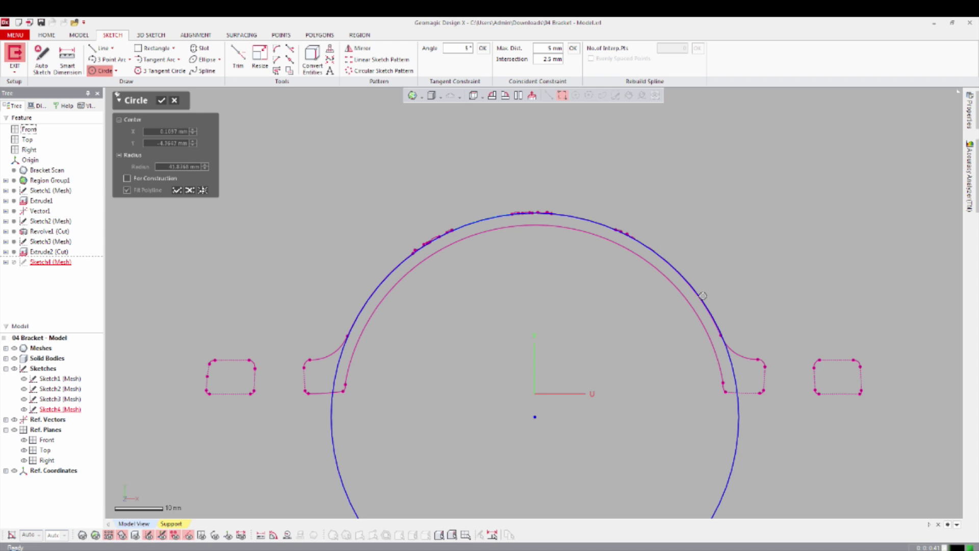
{"action": "left_click", "coordinate": [661, 289]}
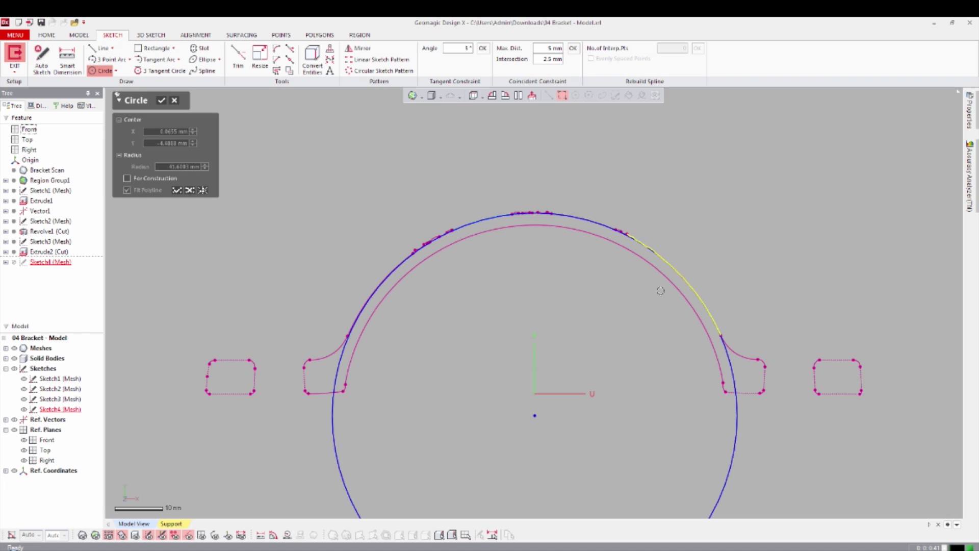
{"action": "left_click", "coordinate": [372, 294]}
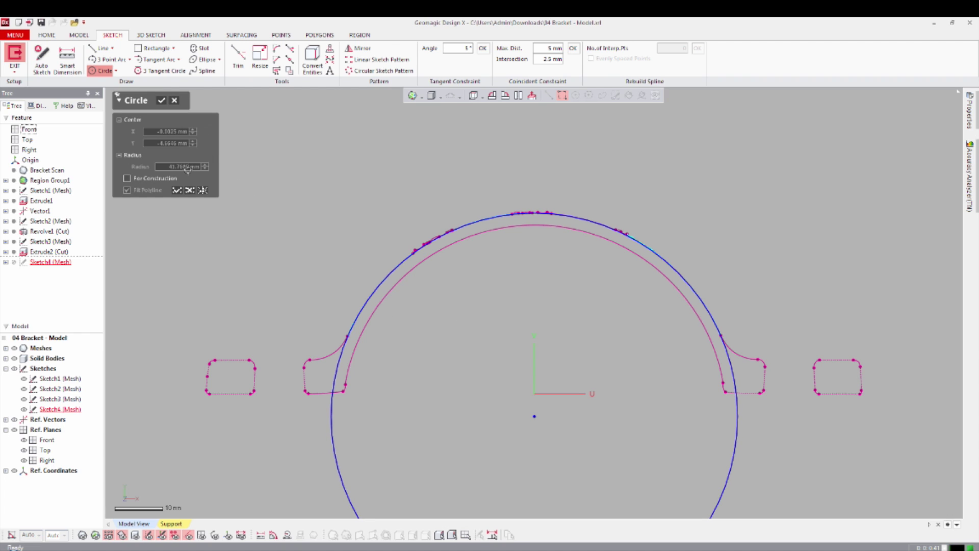
{"action": "left_click", "coordinate": [178, 190]}
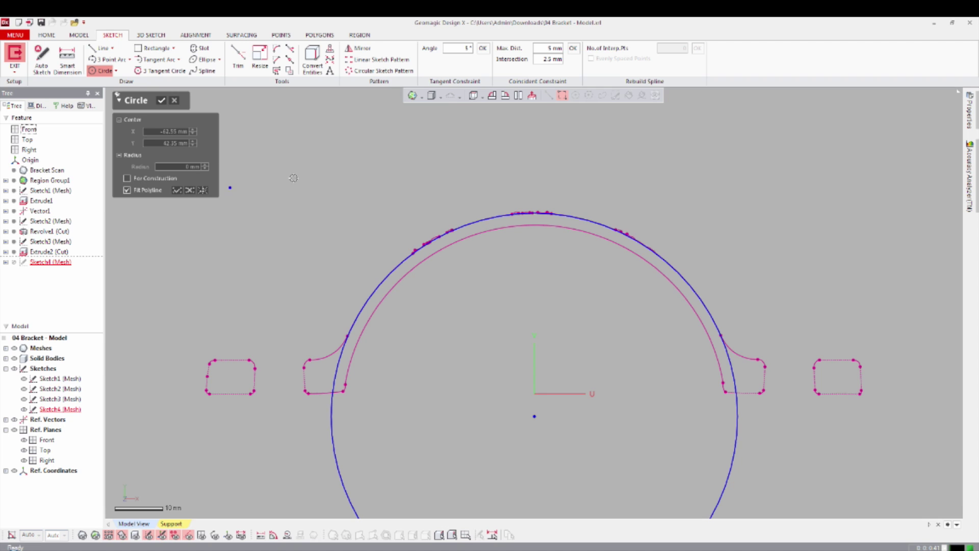
{"action": "left_click", "coordinate": [162, 103]}
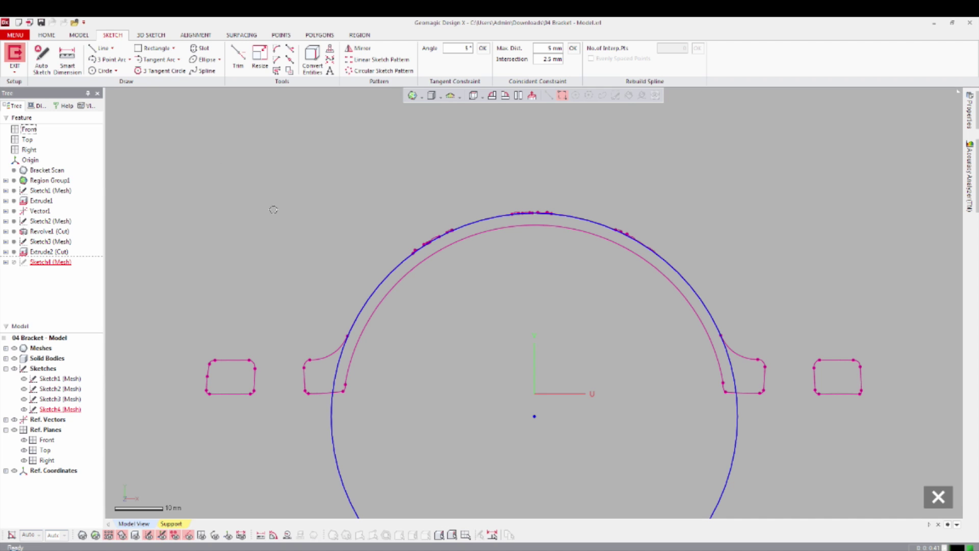
Step: Convert the top edges of the left and right mounting ears into sketch lines and hide the solid body
{"action": "right_click", "coordinate": [199, 360]}
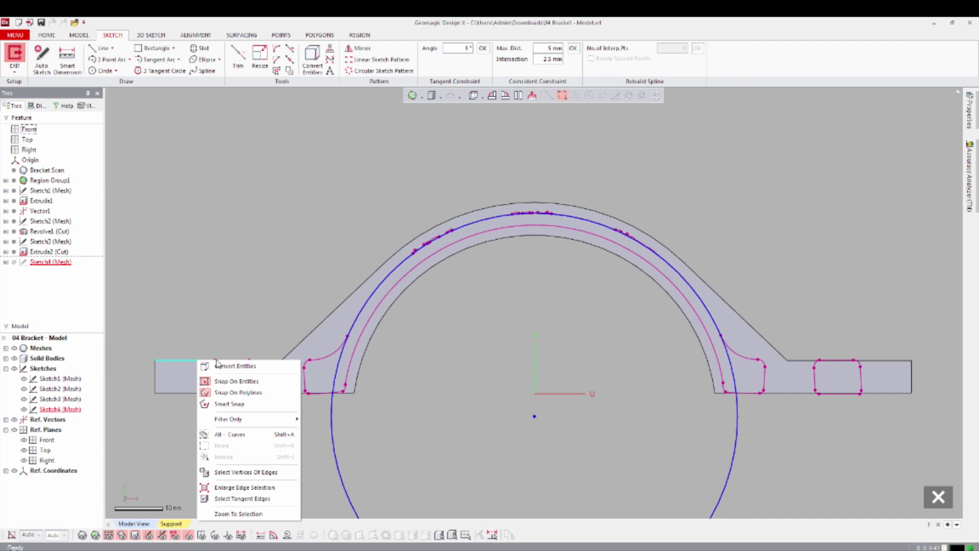
{"action": "left_click", "coordinate": [224, 367]}
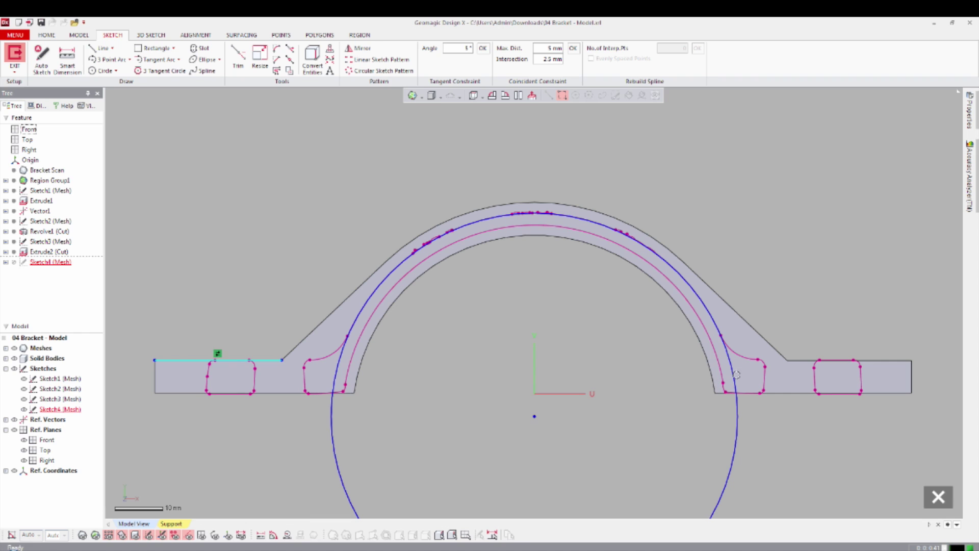
{"action": "right_click", "coordinate": [806, 360]}
{"action": "left_click", "coordinate": [818, 368]}
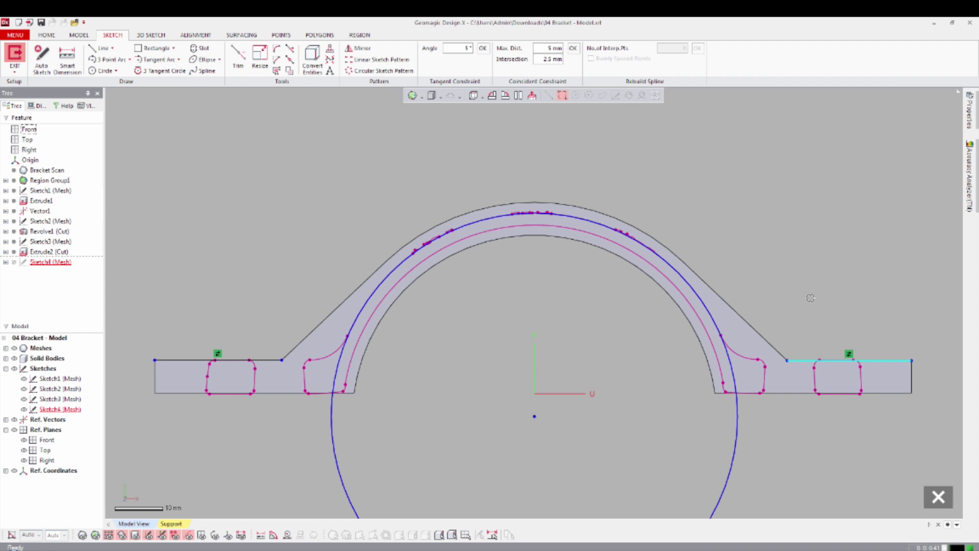
{"action": "left_click", "coordinate": [799, 297]}
{"action": "key", "text": "ctrl+5"}
Step: Extend the inner ends of both mounting ear lines to meet the fitted circle
{"action": "scroll", "coordinate": [791, 285], "scroll_direction": "down", "scroll_amount": 1}
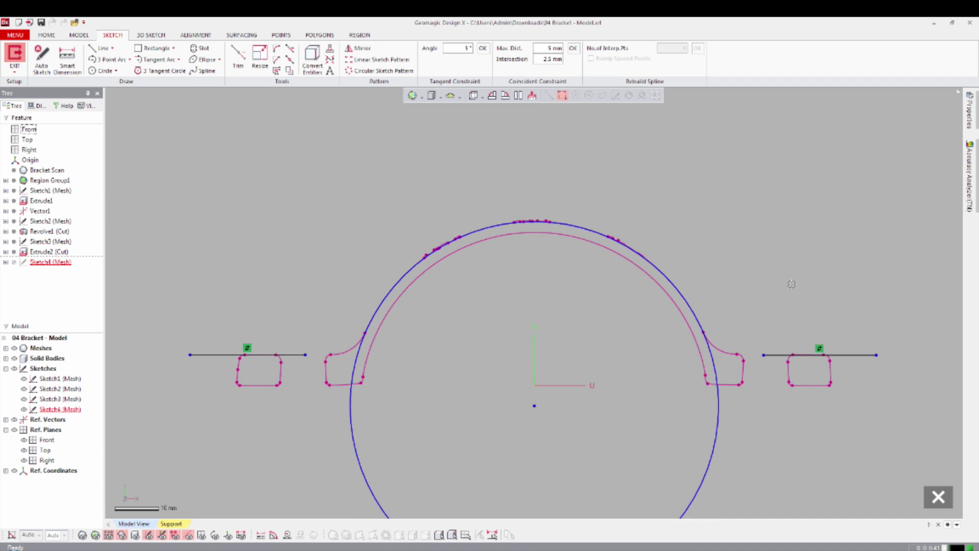
{"action": "scroll", "coordinate": [755, 277], "scroll_direction": "down", "scroll_amount": 1}
{"action": "right_click", "coordinate": [359, 232]}
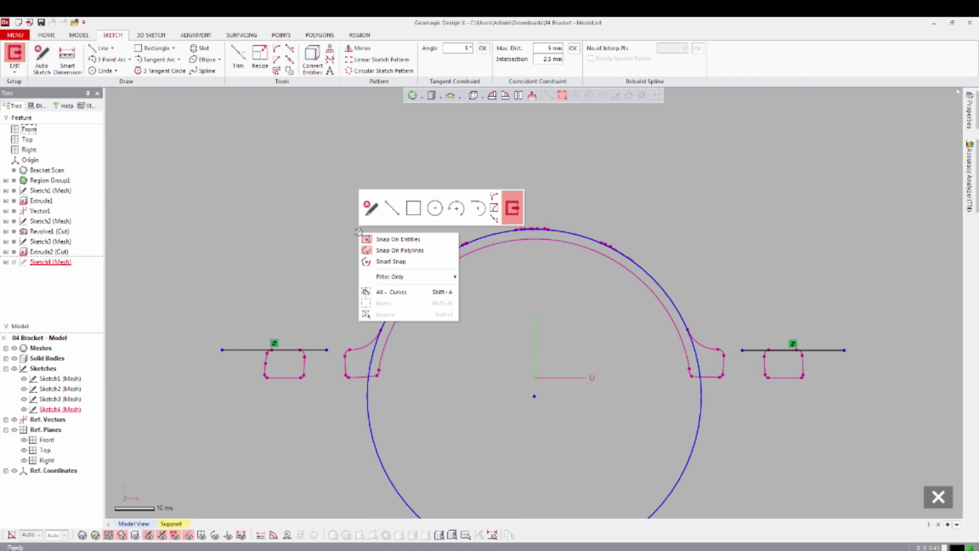
{"action": "left_click", "coordinate": [284, 244]}
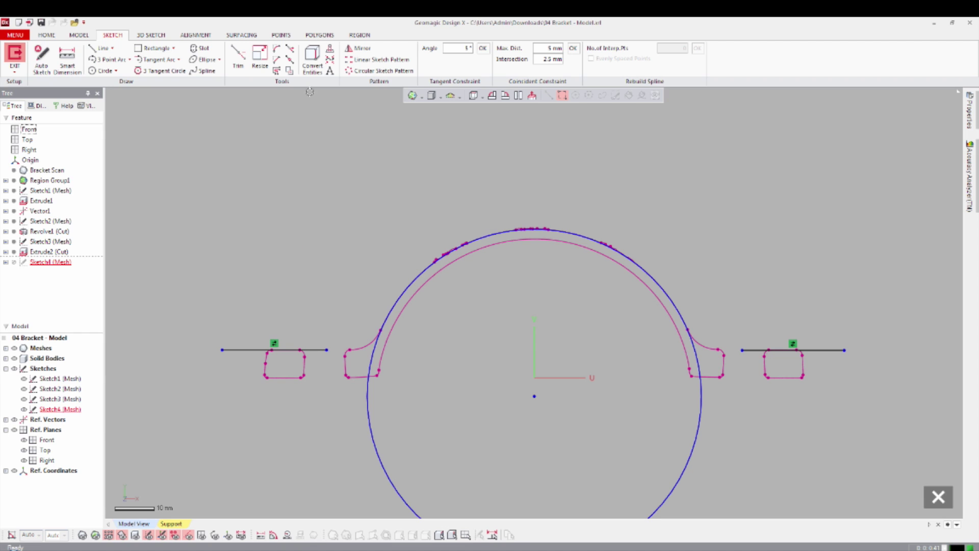
{"action": "left_click", "coordinate": [292, 53]}
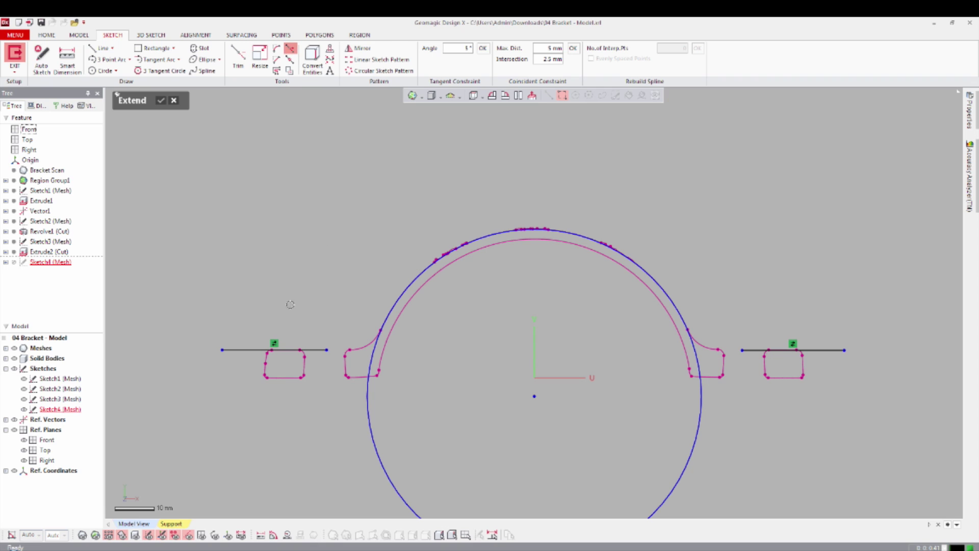
{"action": "left_click", "coordinate": [315, 352]}
{"action": "left_click", "coordinate": [754, 351]}
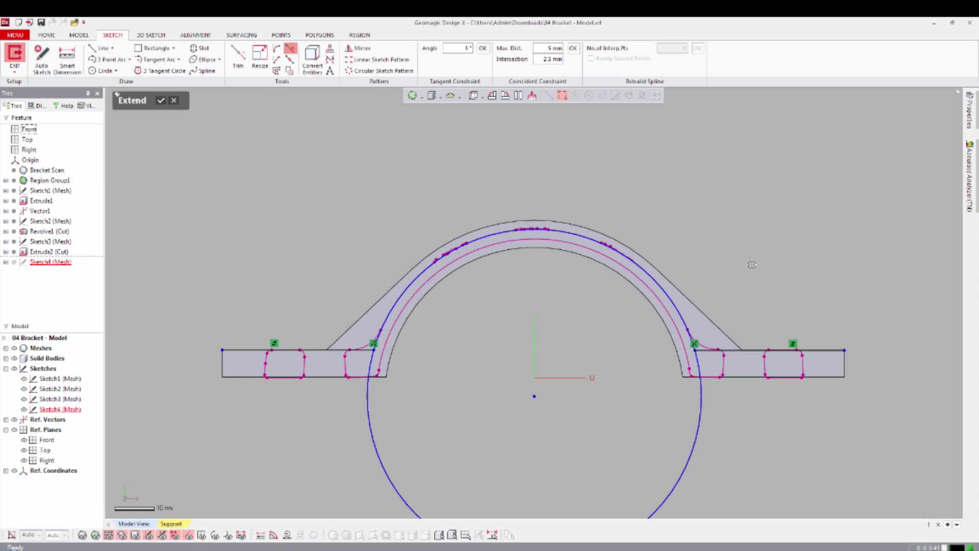
Step: Draw a three-sided outline joining the ear lines' outer ends above the arch, about 42 mm high and 156 mm wide
{"action": "left_click", "coordinate": [97, 48]}
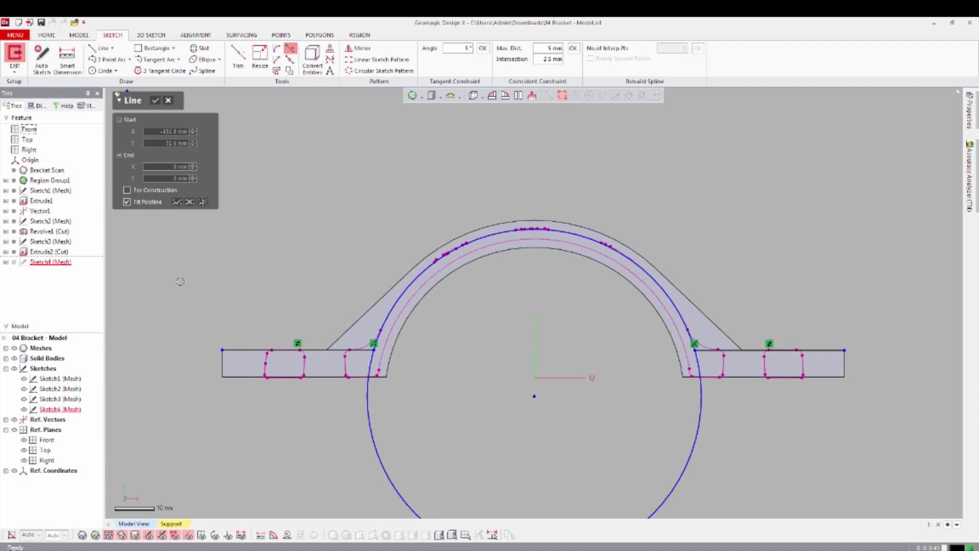
{"action": "left_click", "coordinate": [222, 348]}
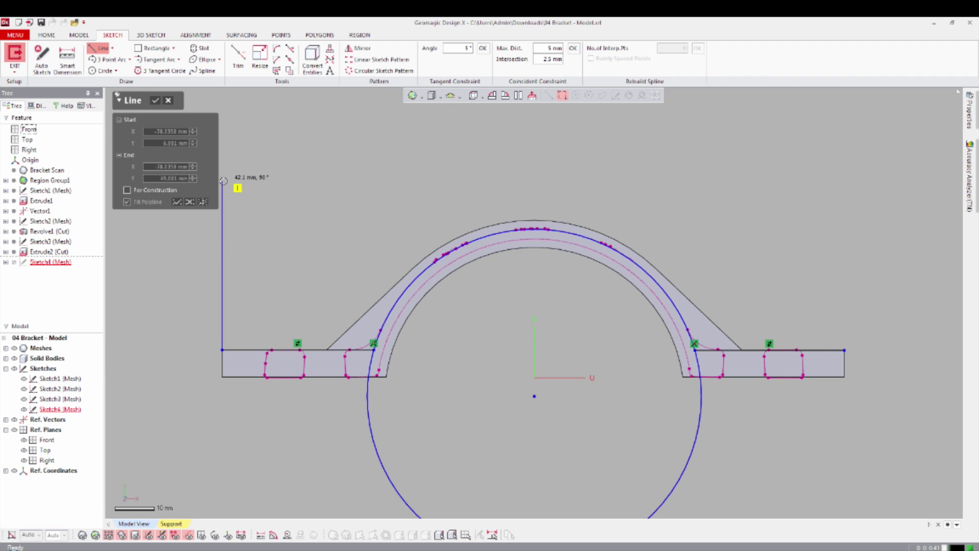
{"action": "left_click", "coordinate": [223, 181]}
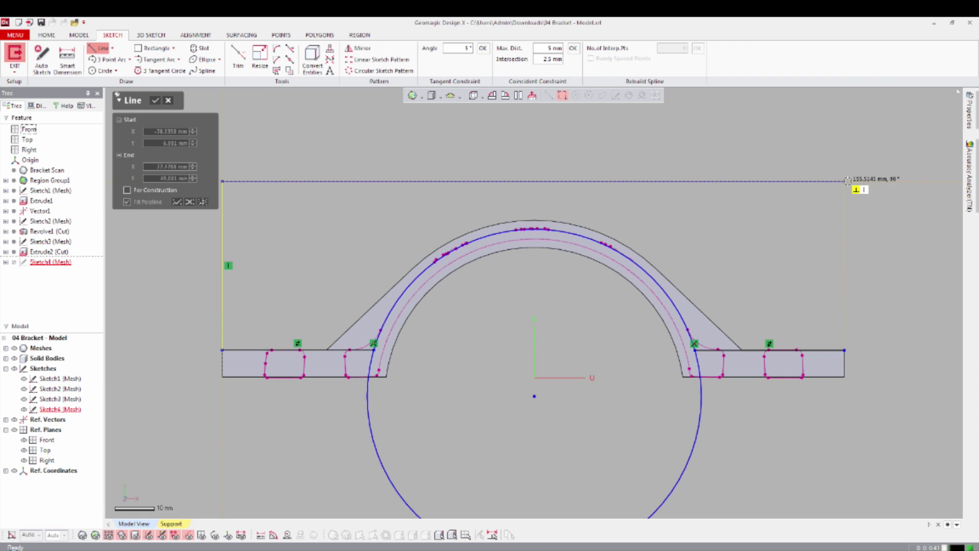
{"action": "left_click", "coordinate": [845, 180]}
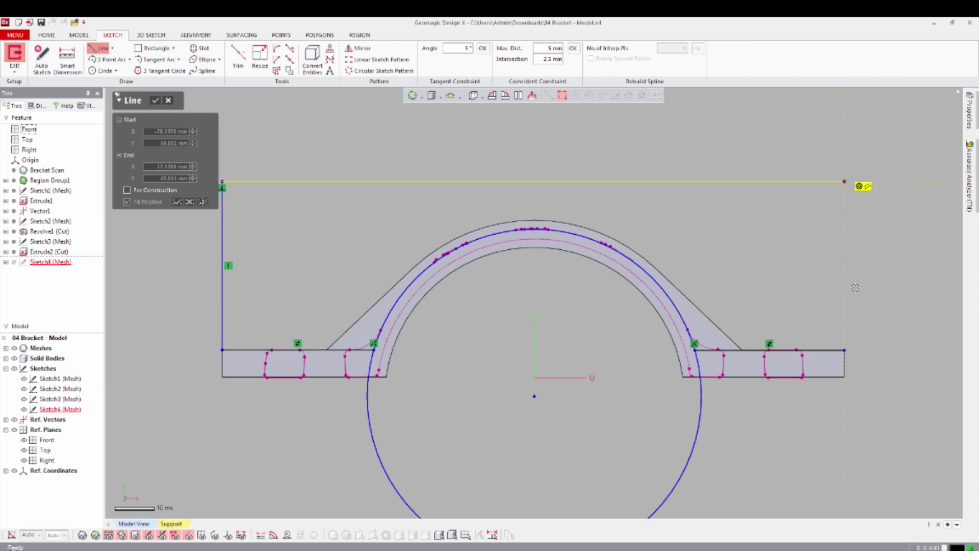
{"action": "left_click", "coordinate": [845, 349]}
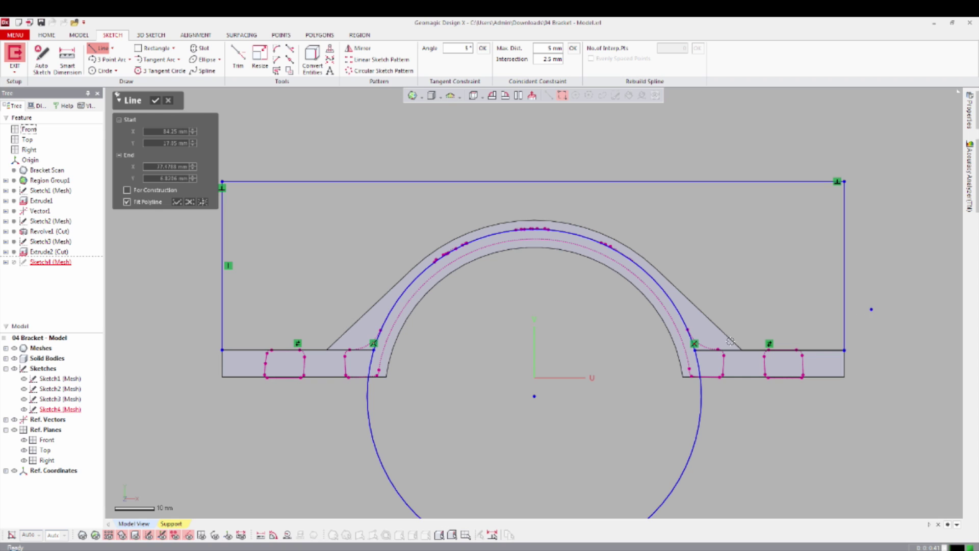
{"action": "key", "text": "Escape"}
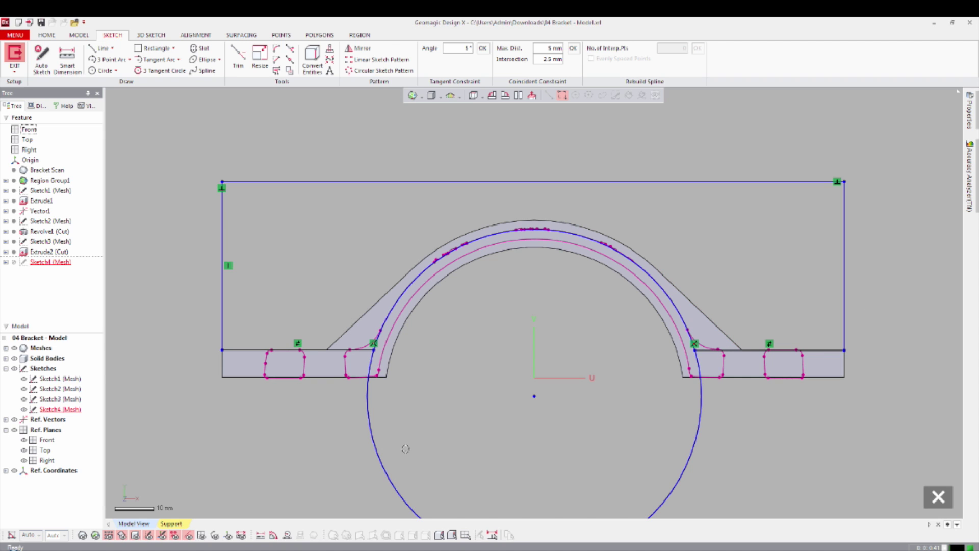
Step: Trim away the circle's lower part below the two ear lines and exit the mesh sketch
{"action": "key", "text": "ctrl+5"}
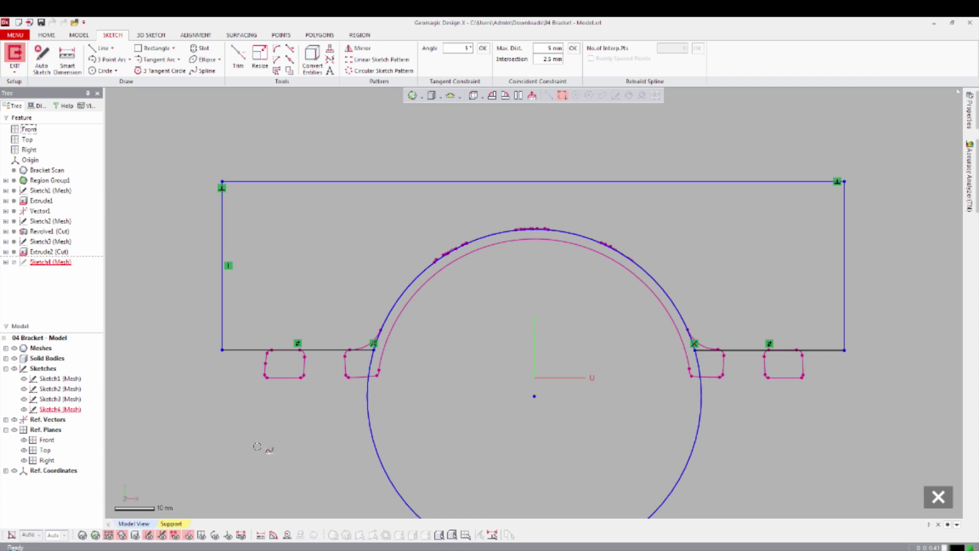
{"action": "right_click", "coordinate": [323, 437]}
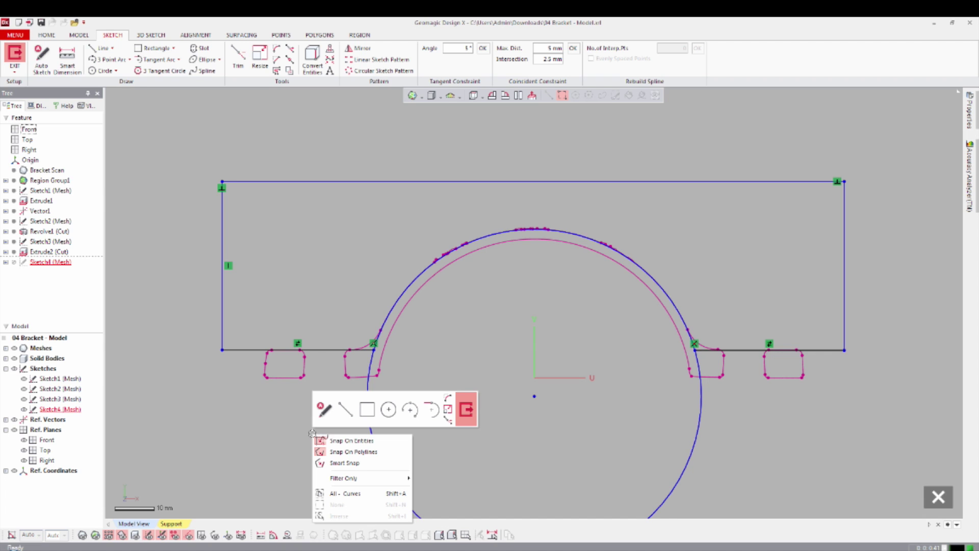
{"action": "left_click", "coordinate": [448, 409]}
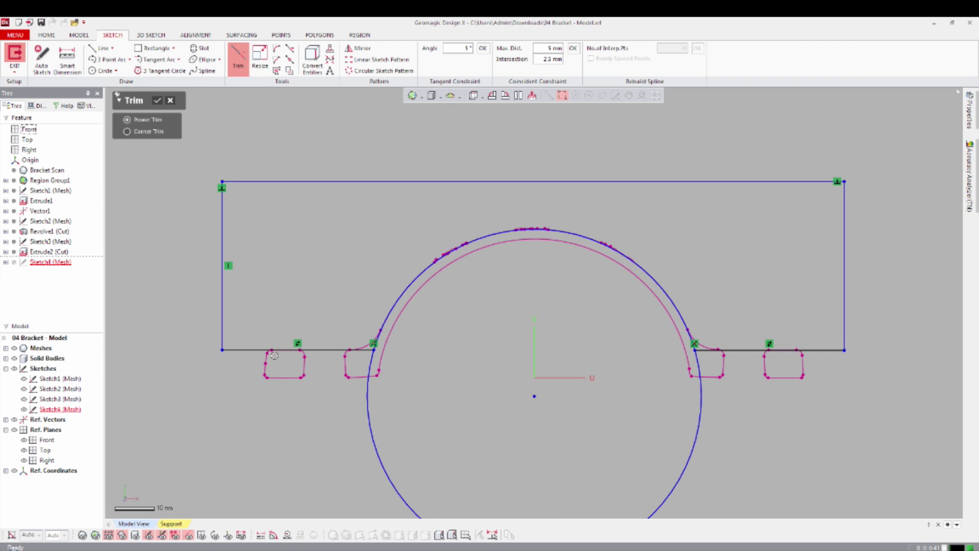
{"action": "left_click_drag", "start_coordinate": [395, 419], "coordinate": [399, 419]}
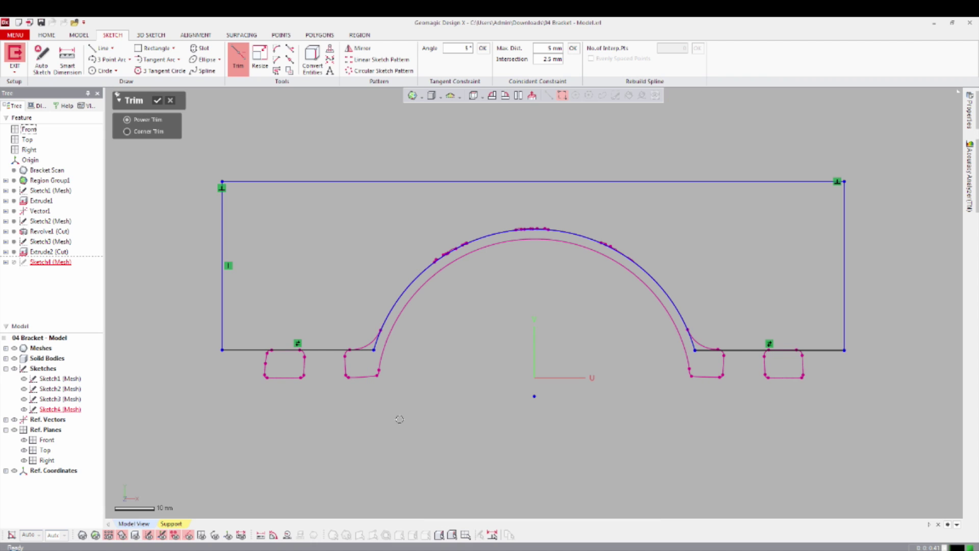
{"action": "right_click", "coordinate": [399, 419]}
{"action": "left_click", "coordinate": [408, 396]}
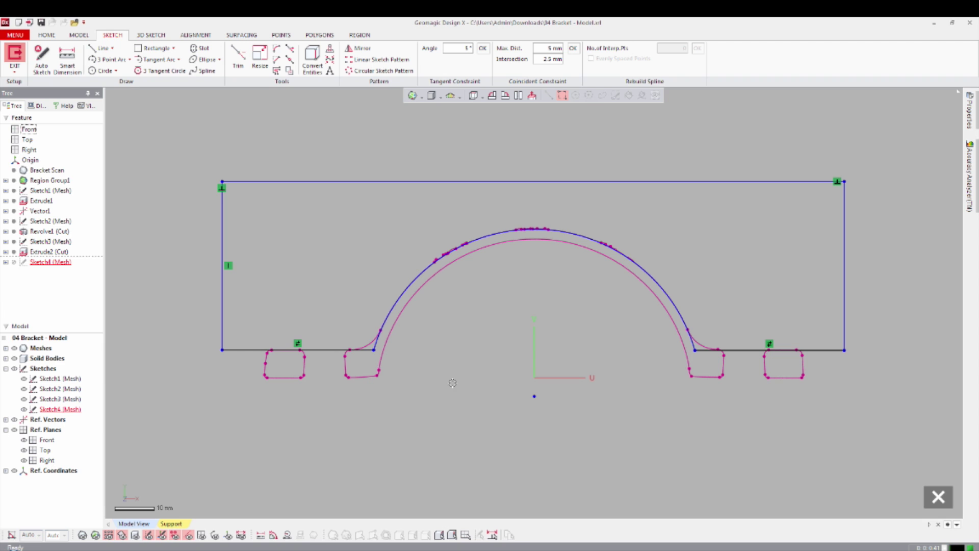
{"action": "right_click", "coordinate": [442, 368]}
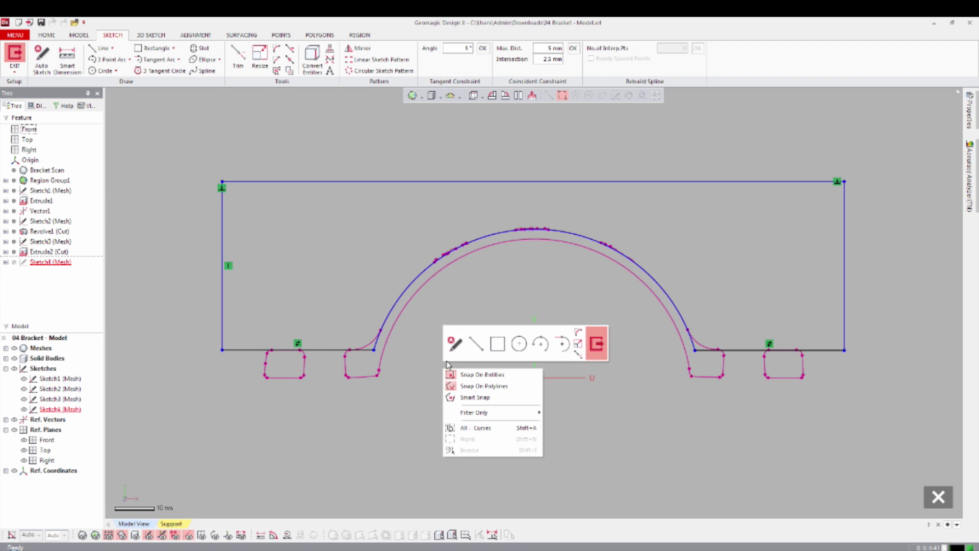
{"action": "left_click", "coordinate": [594, 343]}
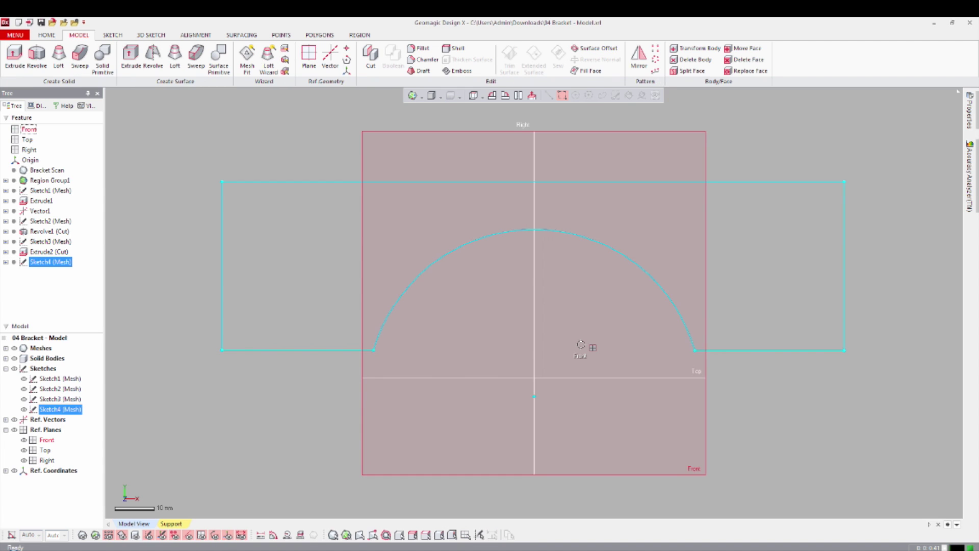
Step: Extrude the closed loop above the arch as a cut with the Mid Plane method
{"action": "left_click", "coordinate": [310, 151]}
{"action": "scroll", "coordinate": [351, 214], "scroll_direction": "down", "scroll_amount": 3}
{"action": "mouse_move", "coordinate": [375, 257]}
{"action": "right_mouse_down"}
{"action": "mouse_move", "coordinate": [594, 308]}
{"action": "mouse_move", "coordinate": [558, 300]}
{"action": "mouse_move", "coordinate": [525, 274]}
{"action": "right_mouse_up"}
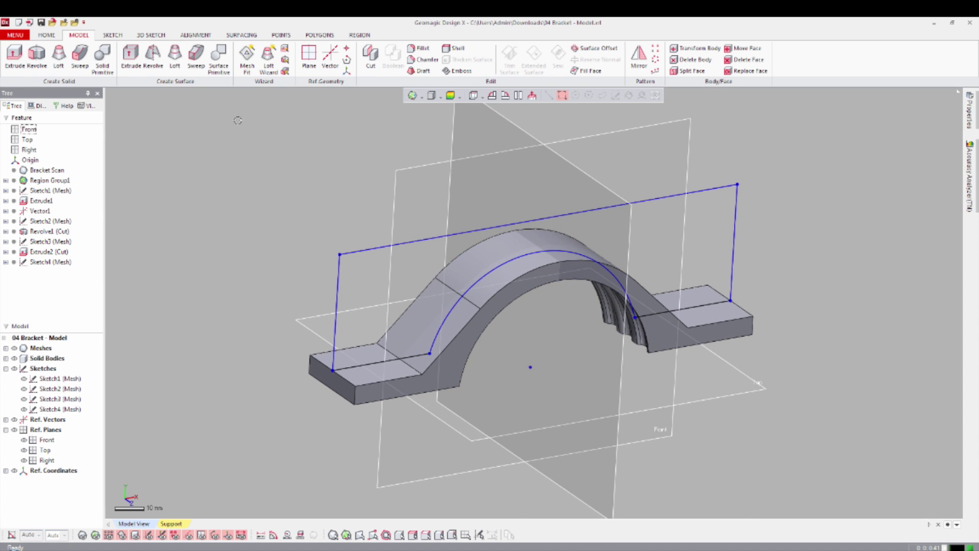
{"action": "left_click", "coordinate": [16, 64]}
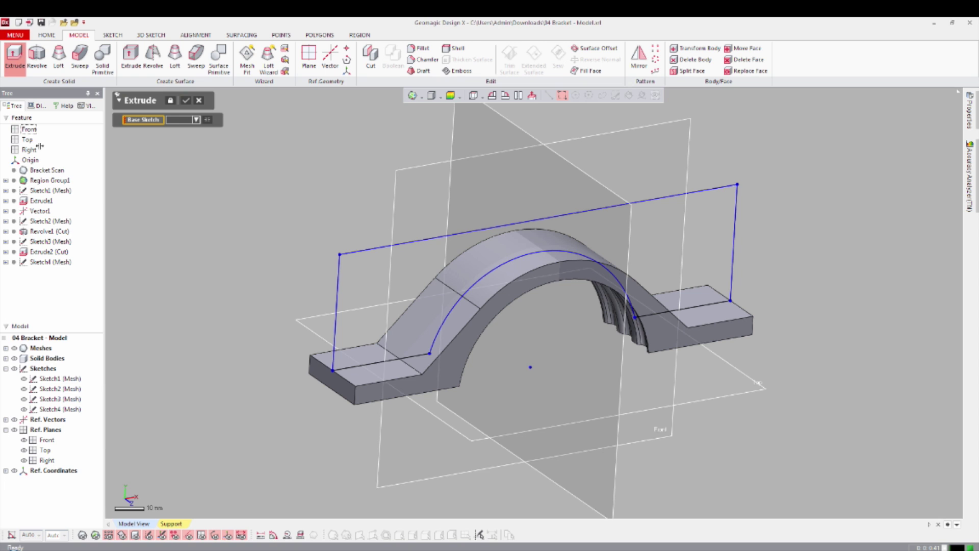
{"action": "left_click", "coordinate": [370, 251]}
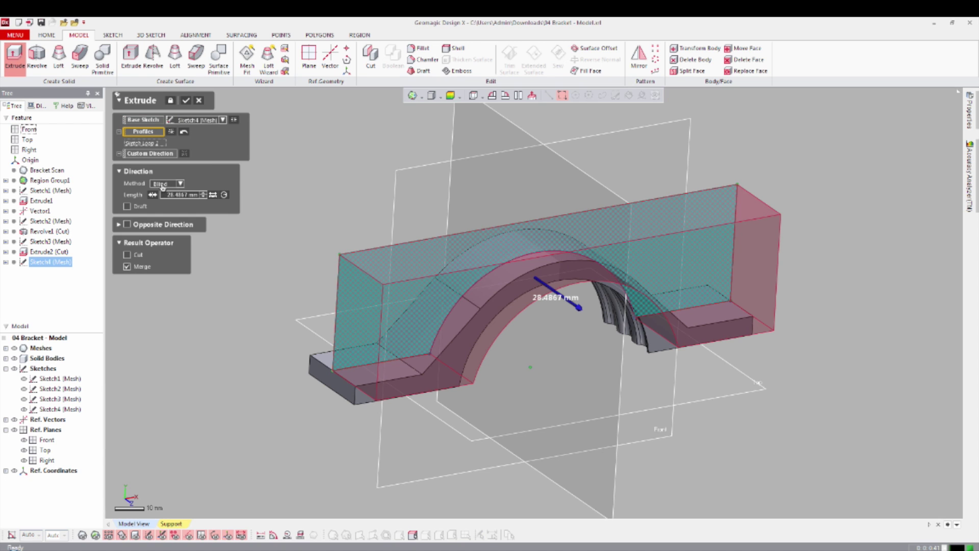
{"action": "left_click", "coordinate": [178, 183]}
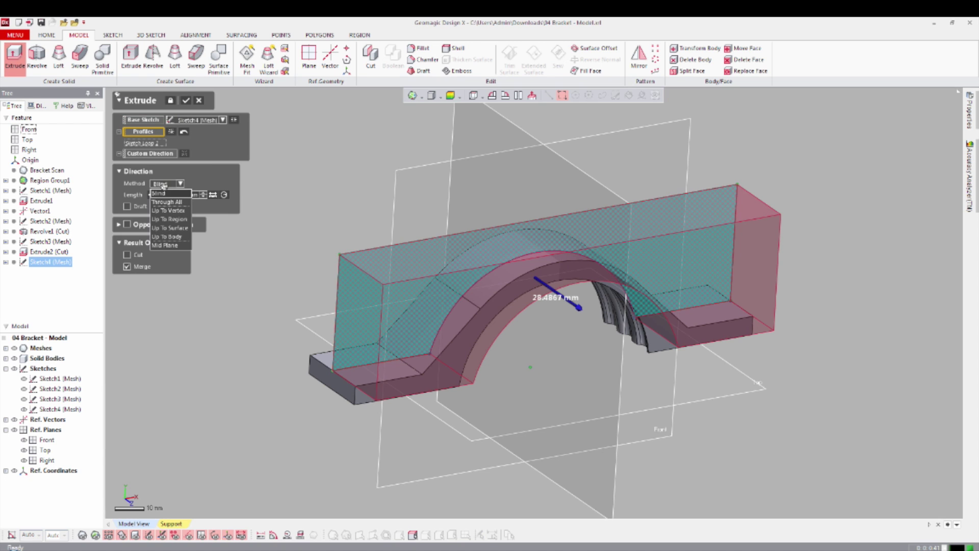
{"action": "left_click", "coordinate": [170, 246]}
{"action": "left_click", "coordinate": [128, 236]}
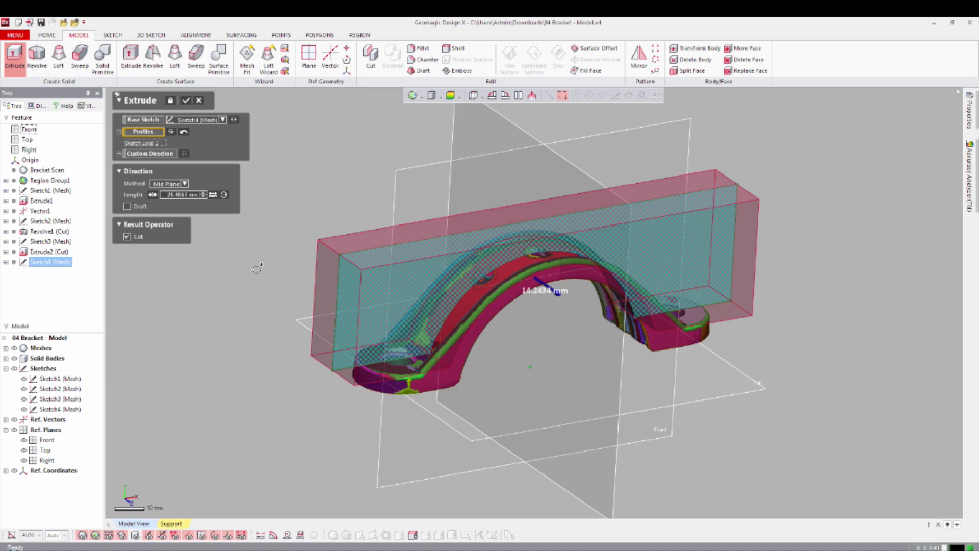
Step: Reduce the mid-plane cut's length to about 21.6 mm so it fits between the scan's two side ribs
{"action": "right_click_drag", "start_coordinate": [371, 270], "coordinate": [676, 296]}
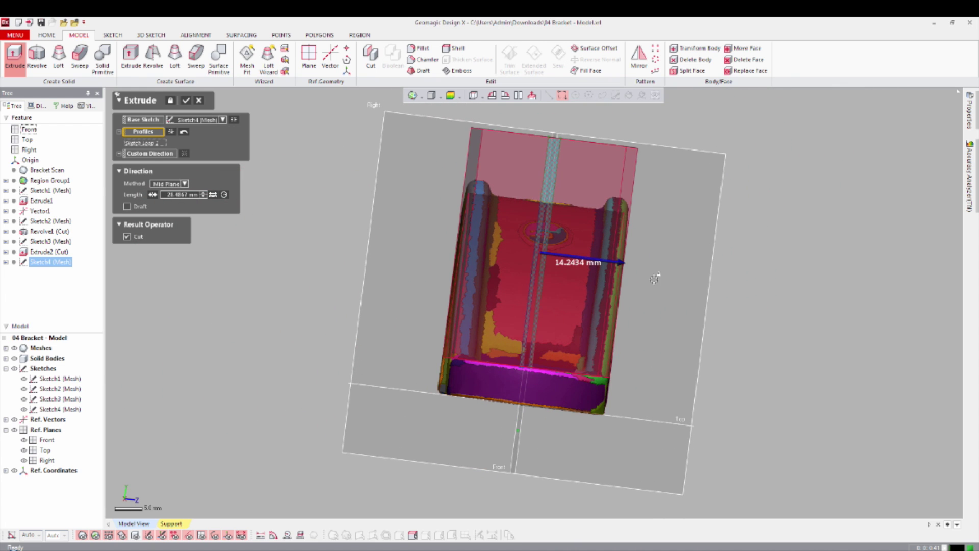
{"action": "left_click_drag", "start_coordinate": [622, 263], "coordinate": [607, 261]}
{"action": "right_click_drag", "start_coordinate": [693, 258], "coordinate": [470, 278]}
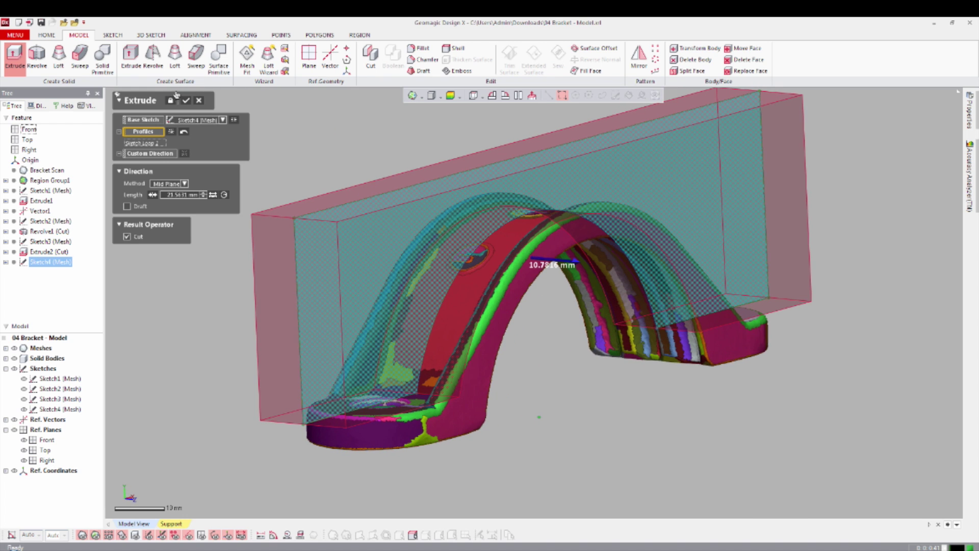
Step: Confirm the mid-plane recess cut and inspect the solid against the scan with the region colours hidden
{"action": "left_click", "coordinate": [186, 101]}
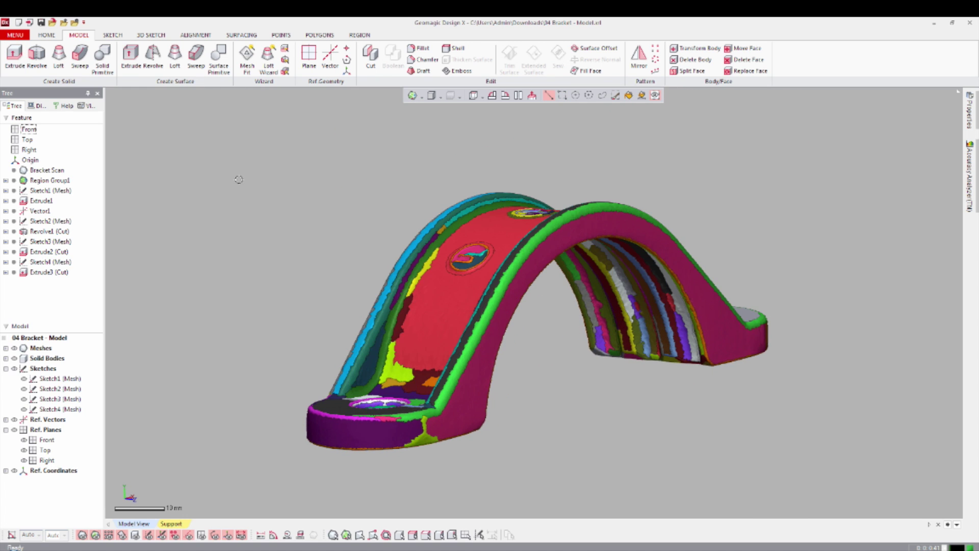
{"action": "key", "text": "ctrl+5"}
{"action": "key", "text": "ctrl+1"}
{"action": "key", "text": "ctrl+2"}
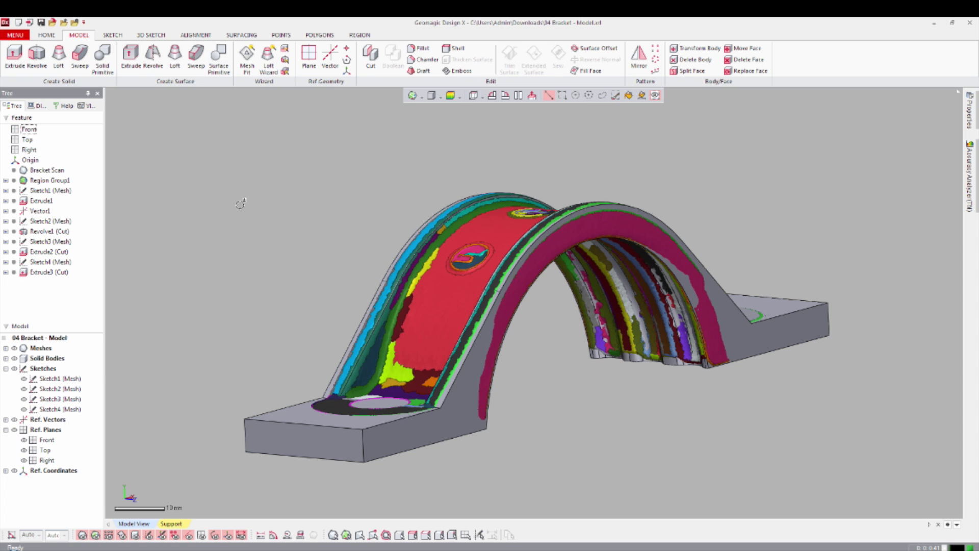
{"action": "key", "text": "ctrl+2"}
{"action": "scroll", "coordinate": [478, 284], "scroll_direction": "down", "scroll_amount": 3}
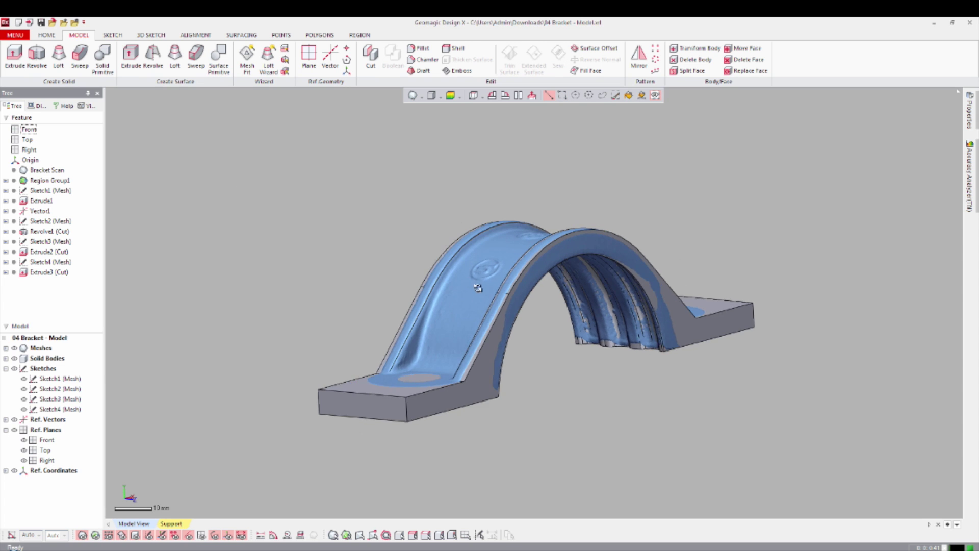
{"action": "right_click_drag", "start_coordinate": [478, 286], "coordinate": [333, 308]}
{"action": "mouse_move", "coordinate": [618, 354]}
{"action": "right_mouse_down"}
{"action": "mouse_move", "coordinate": [603, 284]}
{"action": "mouse_move", "coordinate": [627, 369]}
{"action": "right_mouse_up"}
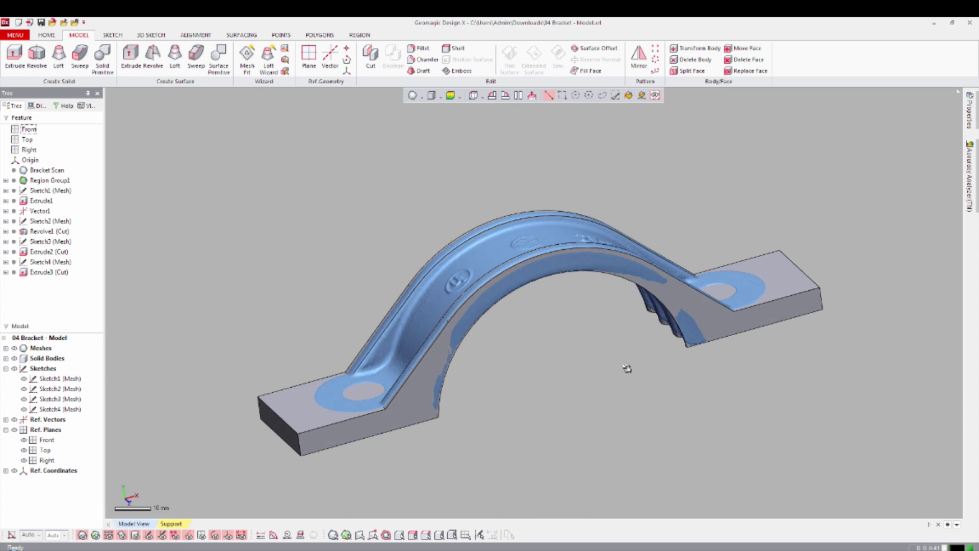
Step: Show the reference planes and start a mesh sketch on the Top plane with a 31 mm silhouette range
{"action": "key", "text": "ctrl+0"}
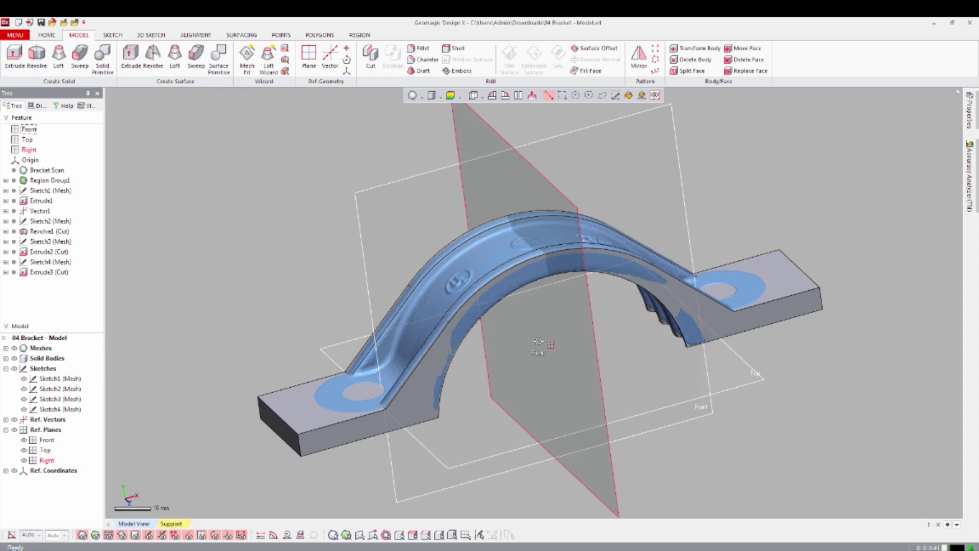
{"action": "left_click", "coordinate": [342, 348]}
{"action": "right_click", "coordinate": [343, 348]}
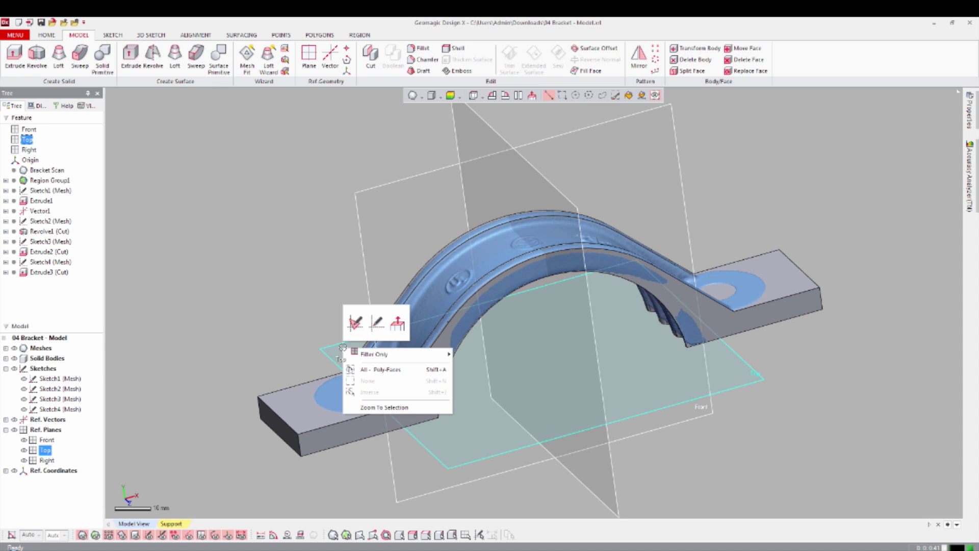
{"action": "left_click", "coordinate": [355, 323]}
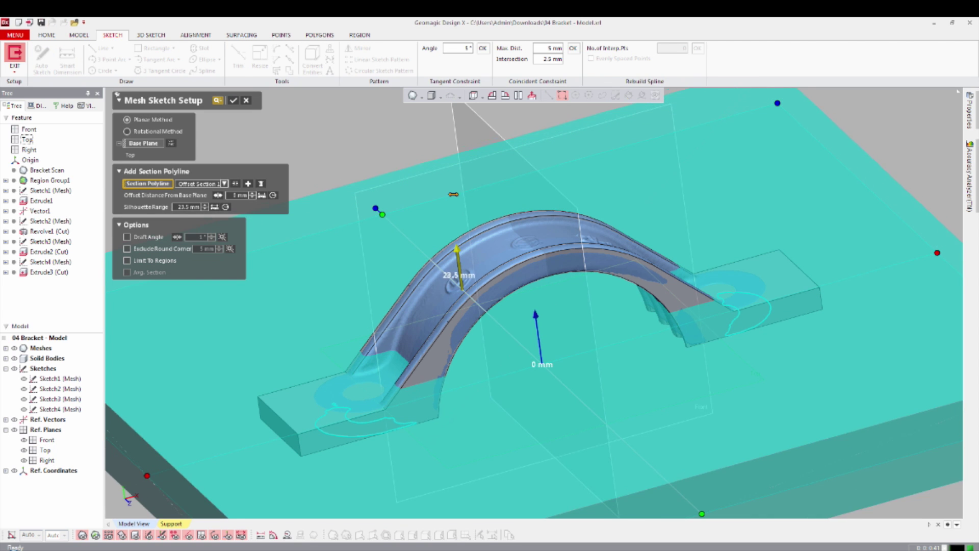
{"action": "left_click_drag", "start_coordinate": [453, 194], "coordinate": [417, 184]}
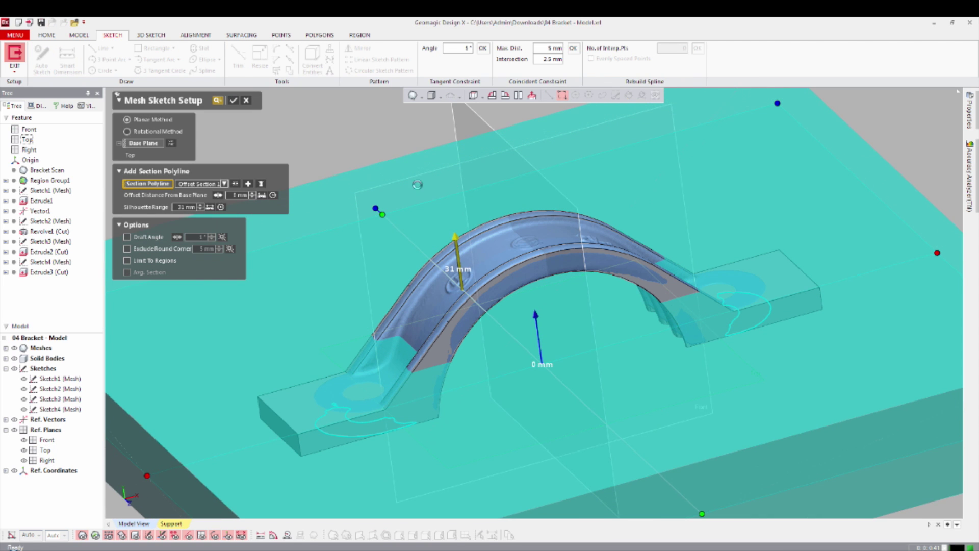
{"action": "left_click", "coordinate": [233, 101]}
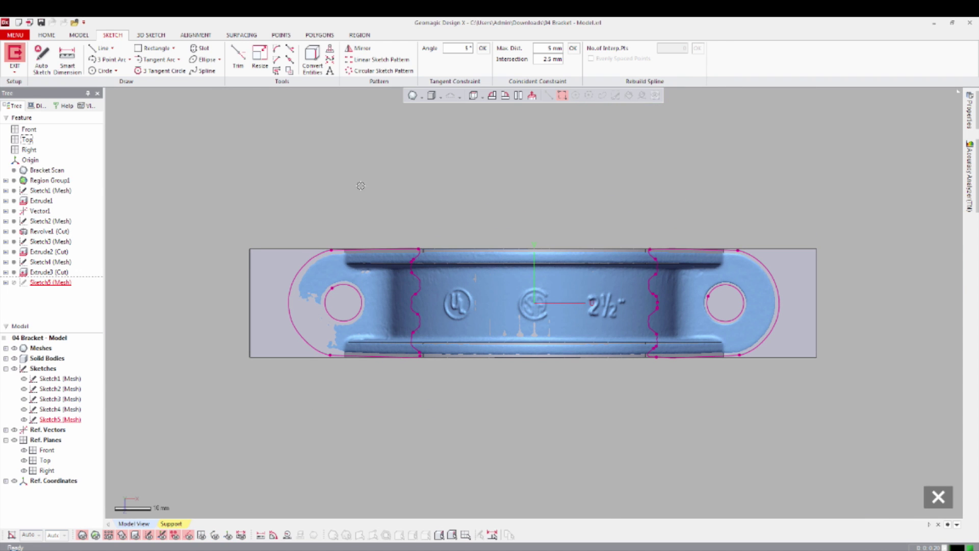
Step: Convert the two long outer edges of the left ear block into sketch lines
{"action": "right_click", "coordinate": [266, 249]}
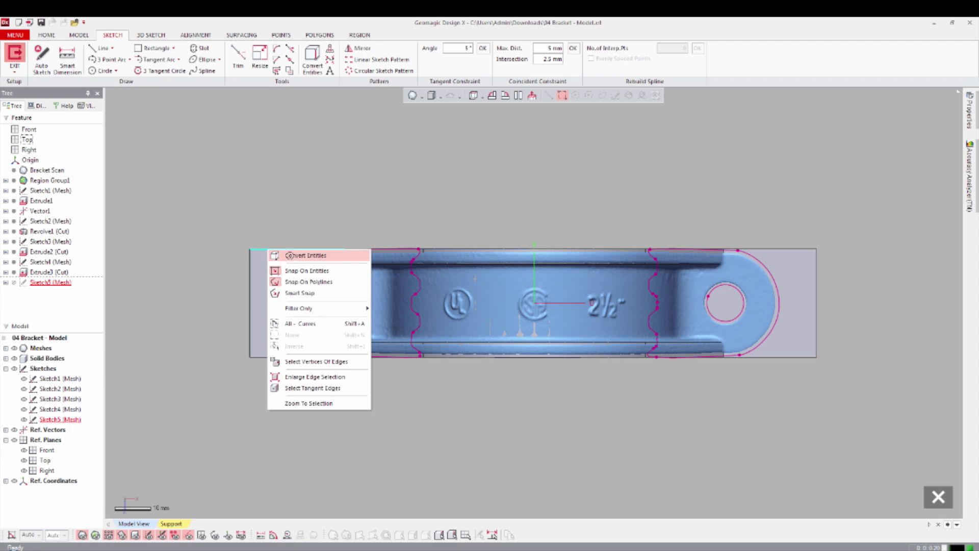
{"action": "left_click", "coordinate": [289, 255]}
{"action": "right_click", "coordinate": [275, 357]}
{"action": "left_click", "coordinate": [302, 364]}
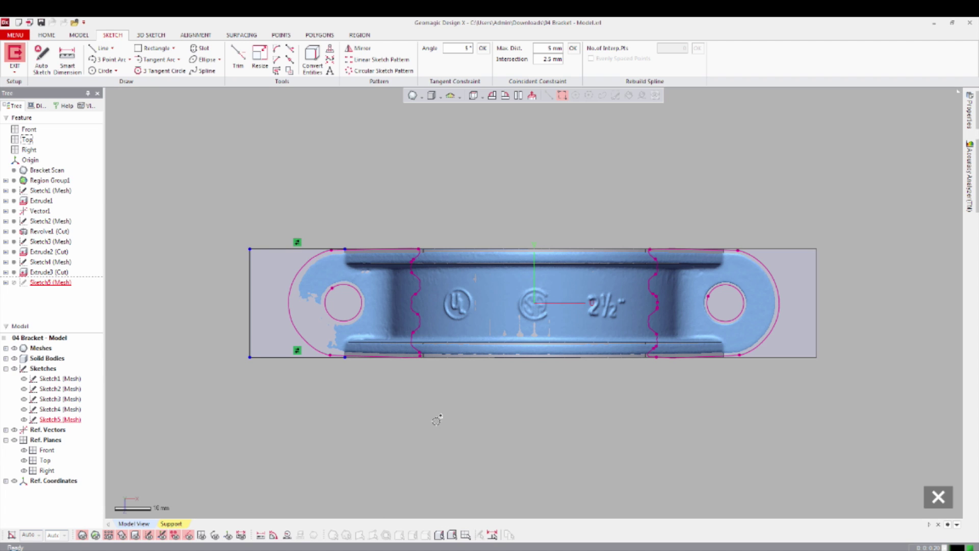
Step: Hide the mesh and solid, and fit a slot about 105 mm long with about 14.9 mm radius to both rounded ear outlines
{"action": "key", "text": "ctrl+5"}
{"action": "key", "text": "ctrl+1"}
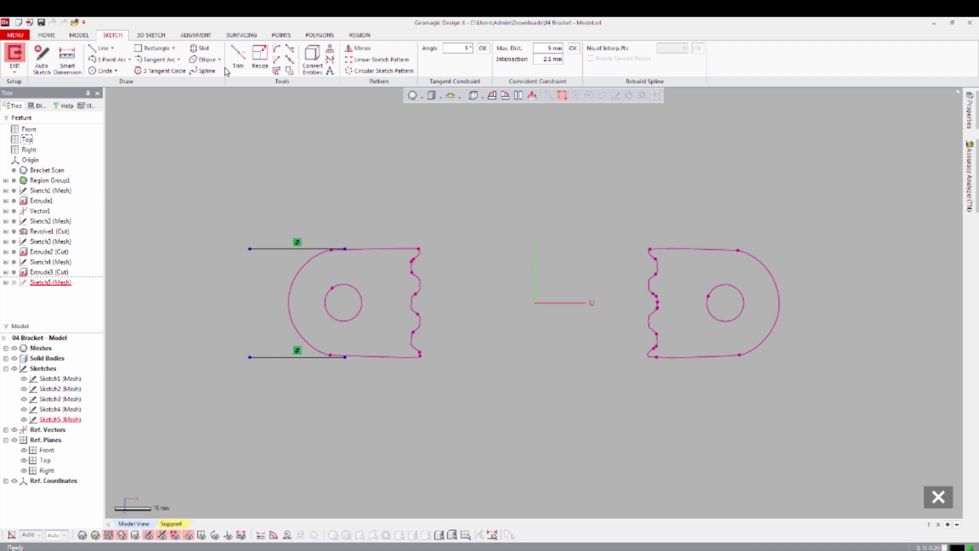
{"action": "left_click", "coordinate": [200, 48]}
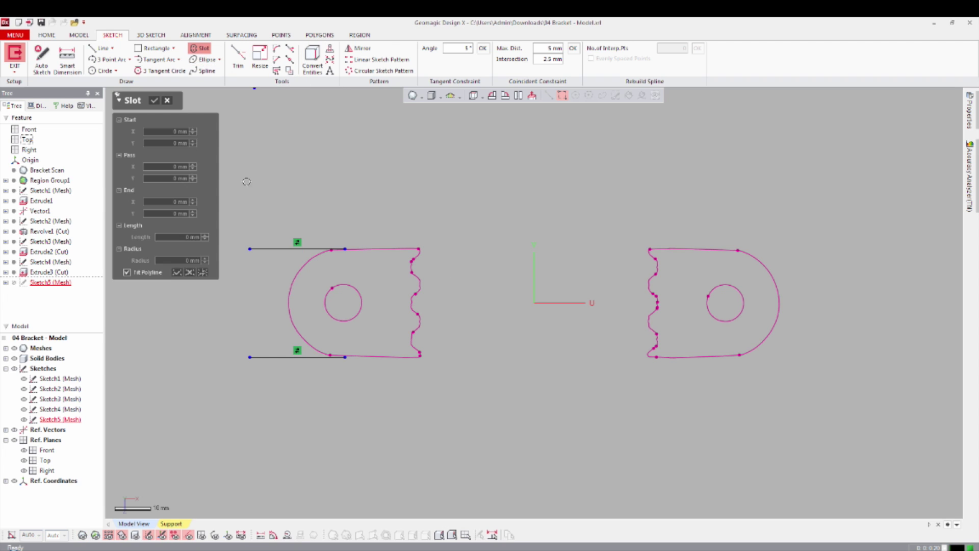
{"action": "left_click", "coordinate": [302, 271]}
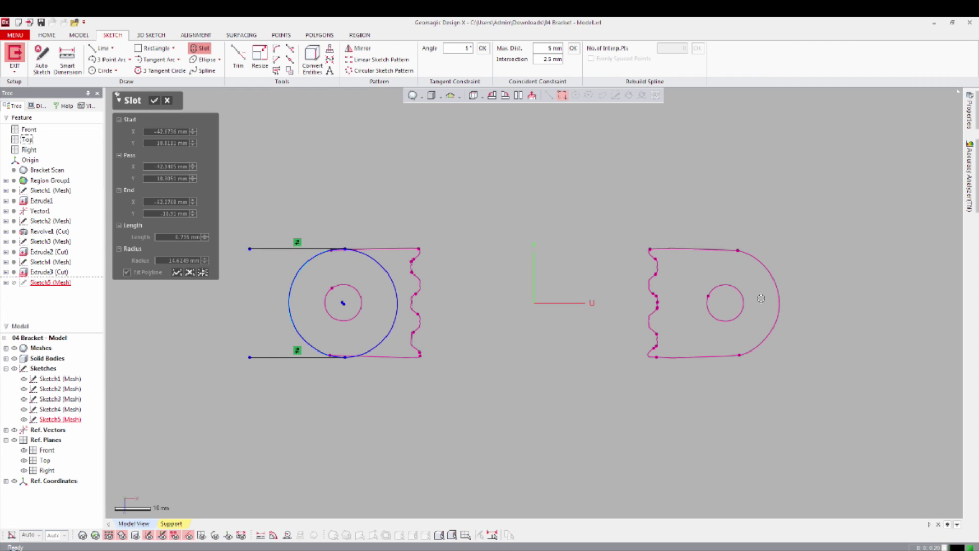
{"action": "left_click", "coordinate": [776, 286]}
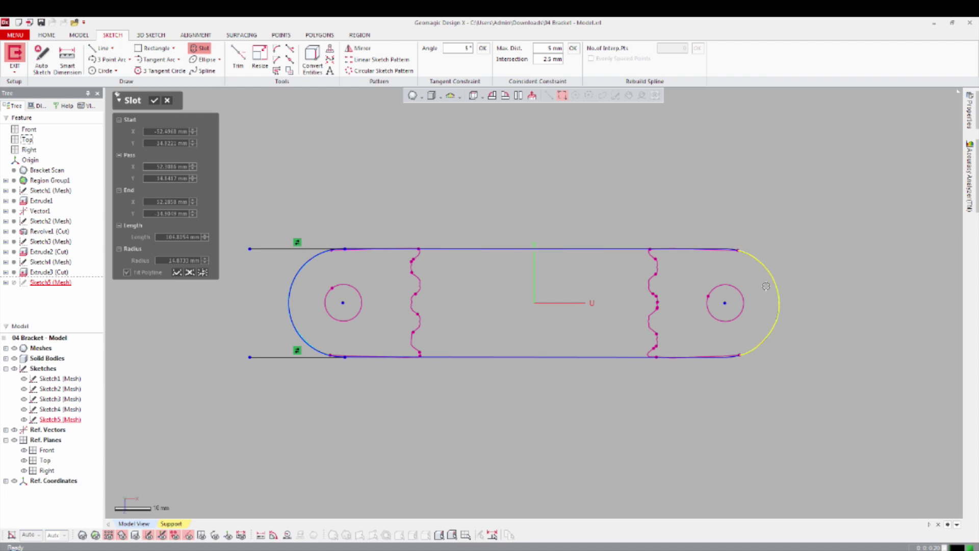
{"action": "right_click", "coordinate": [570, 198]}
{"action": "left_click", "coordinate": [581, 170]}
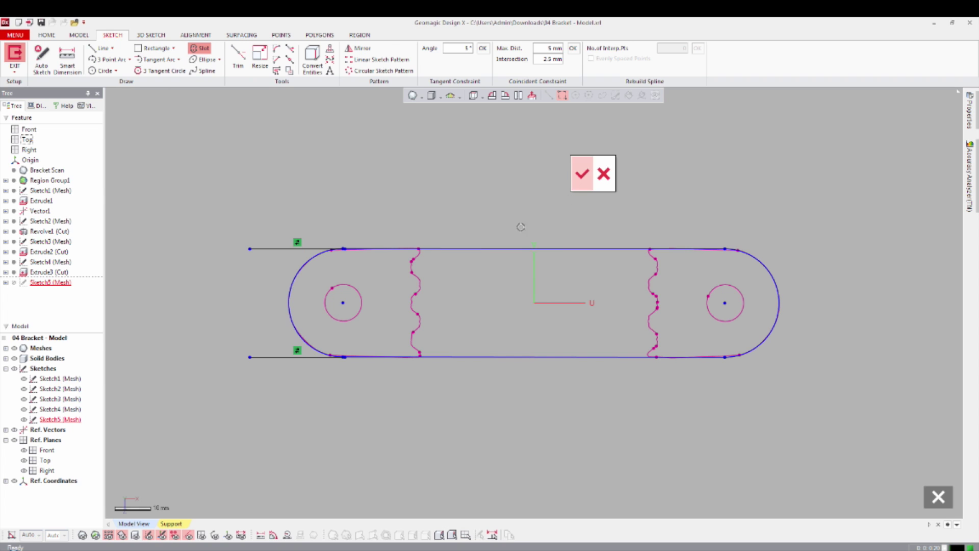
Step: Constrain the slot's upper straight line to be horizontal
{"action": "right_click", "coordinate": [483, 247]}
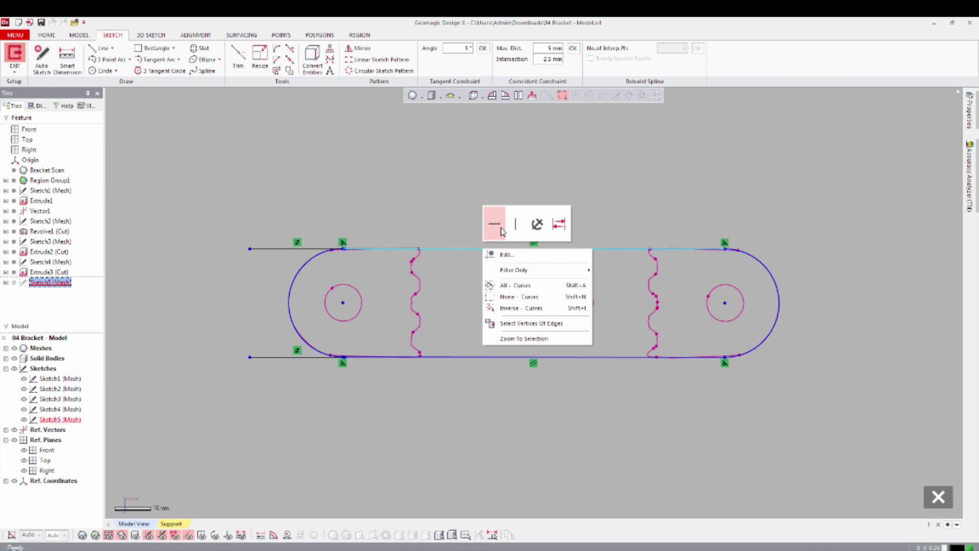
{"action": "left_click", "coordinate": [496, 223]}
{"action": "left_click", "coordinate": [349, 201]}
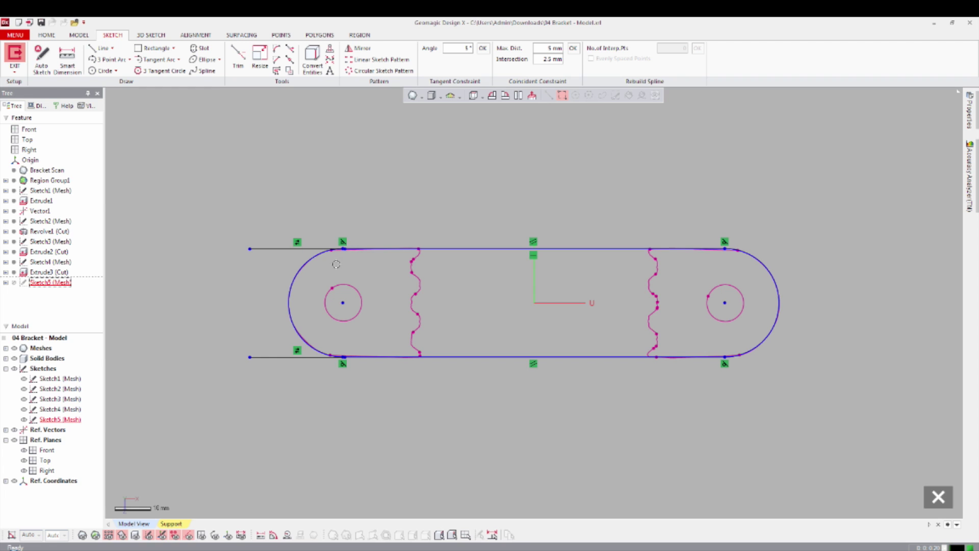
Step: Attach the slot's upper and lower tangent points at the left end to the inner endpoints of the converted edge lines
{"action": "scroll", "coordinate": [336, 264], "scroll_direction": "up", "scroll_amount": 5}
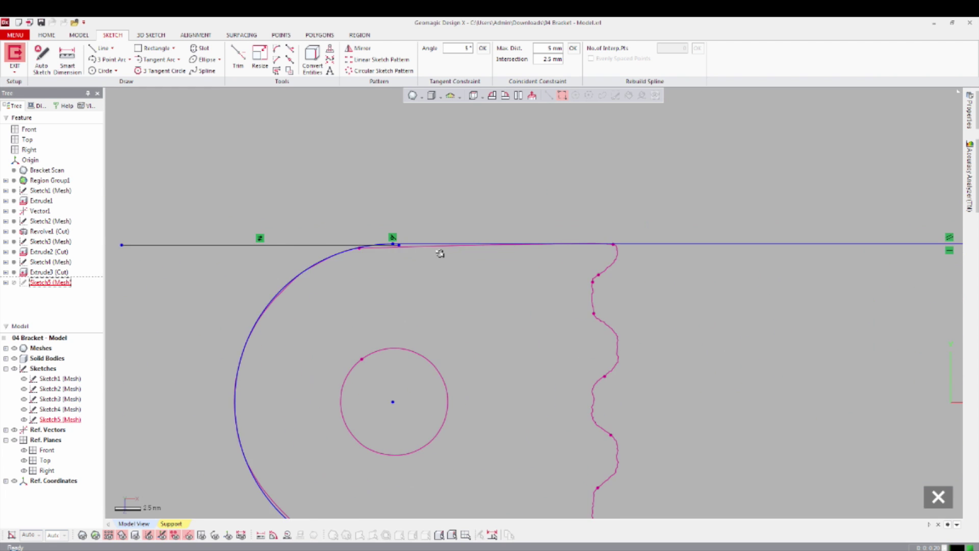
{"action": "scroll", "coordinate": [439, 254], "scroll_direction": "up", "scroll_amount": 3}
{"action": "left_click_drag", "start_coordinate": [340, 220], "coordinate": [334, 221]}
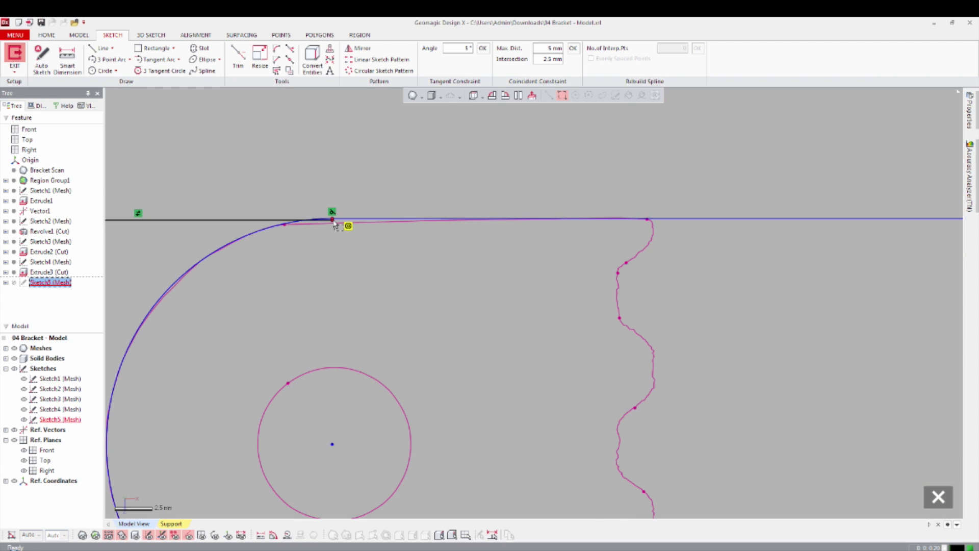
{"action": "scroll", "coordinate": [536, 313], "scroll_direction": "down", "scroll_amount": 4}
{"action": "scroll", "coordinate": [450, 354], "scroll_direction": "up", "scroll_amount": 5}
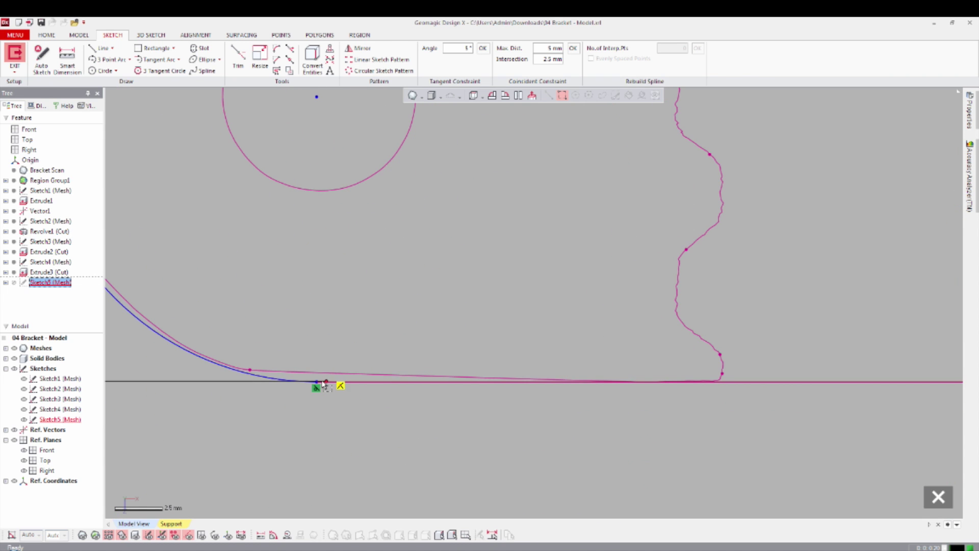
{"action": "left_click_drag", "start_coordinate": [321, 381], "coordinate": [316, 381]}
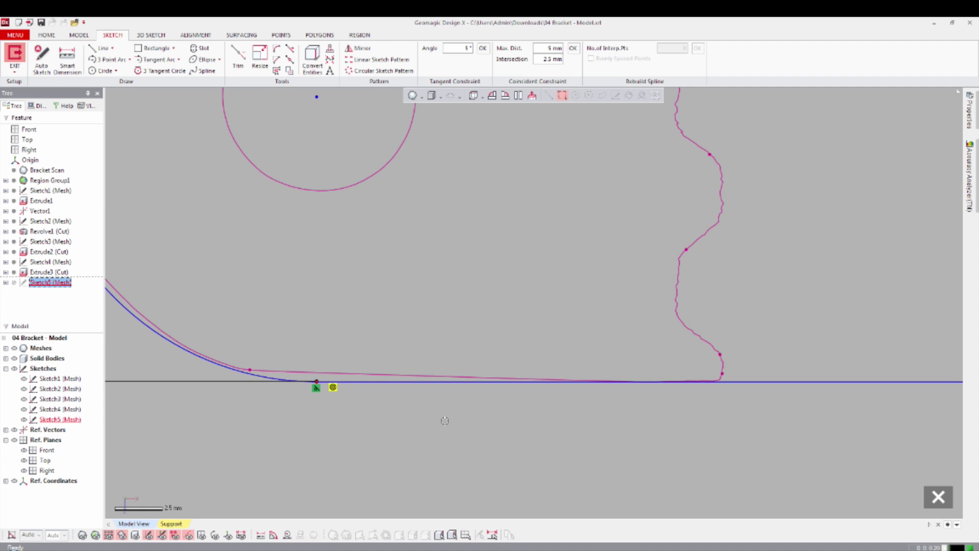
{"action": "scroll", "coordinate": [539, 368], "scroll_direction": "down", "scroll_amount": 6}
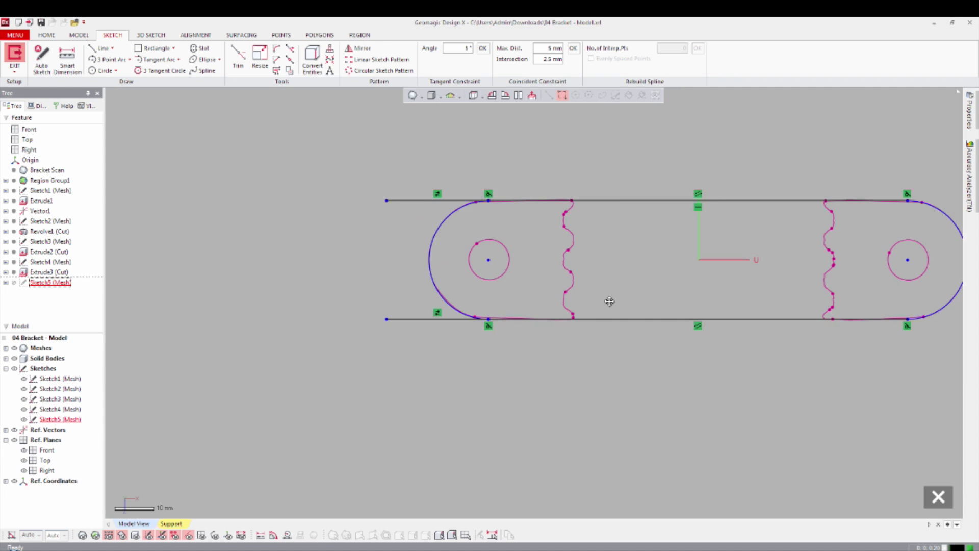
{"action": "middle_click_drag", "start_coordinate": [670, 302], "coordinate": [531, 314]}
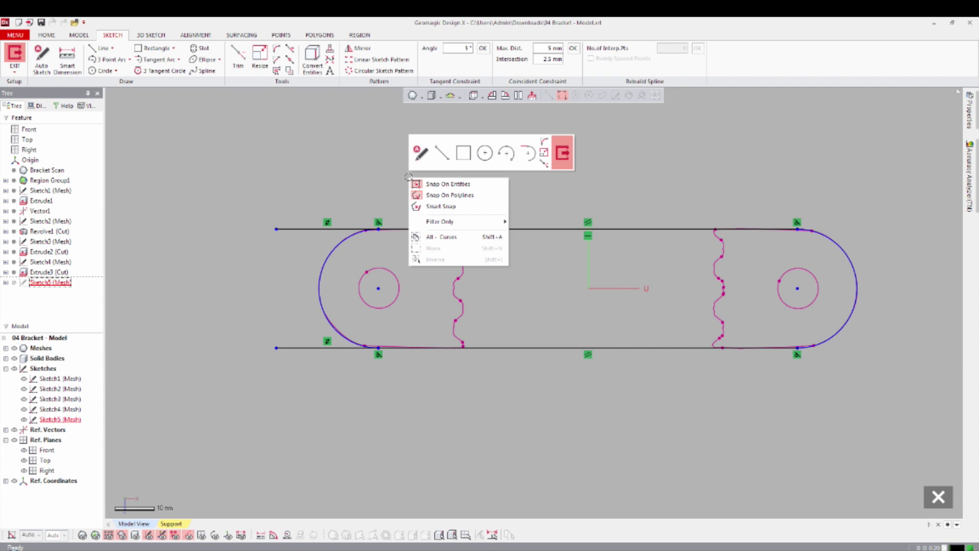
{"action": "left_click", "coordinate": [335, 147]}
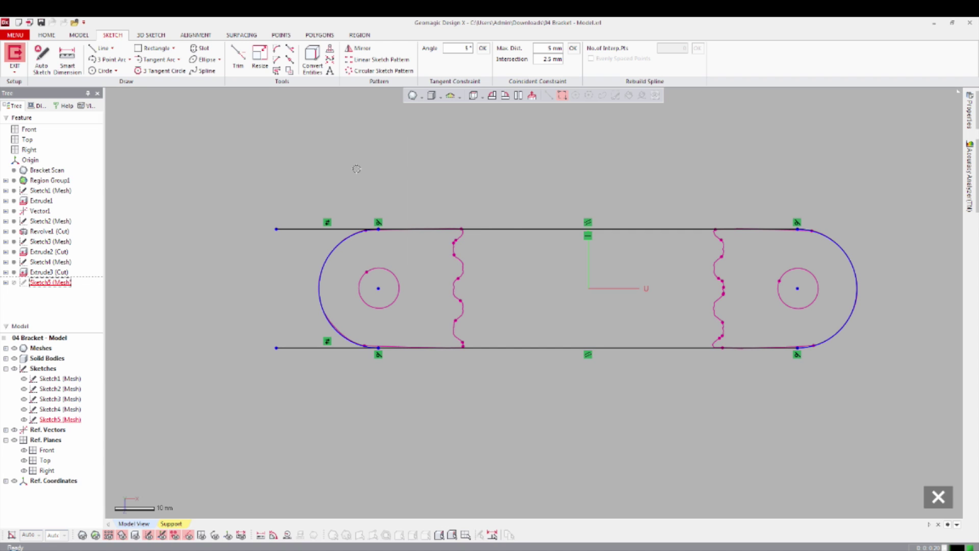
Step: Change the two converted edge lines at the left ear to construction geometry
{"action": "right_click", "coordinate": [308, 228]}
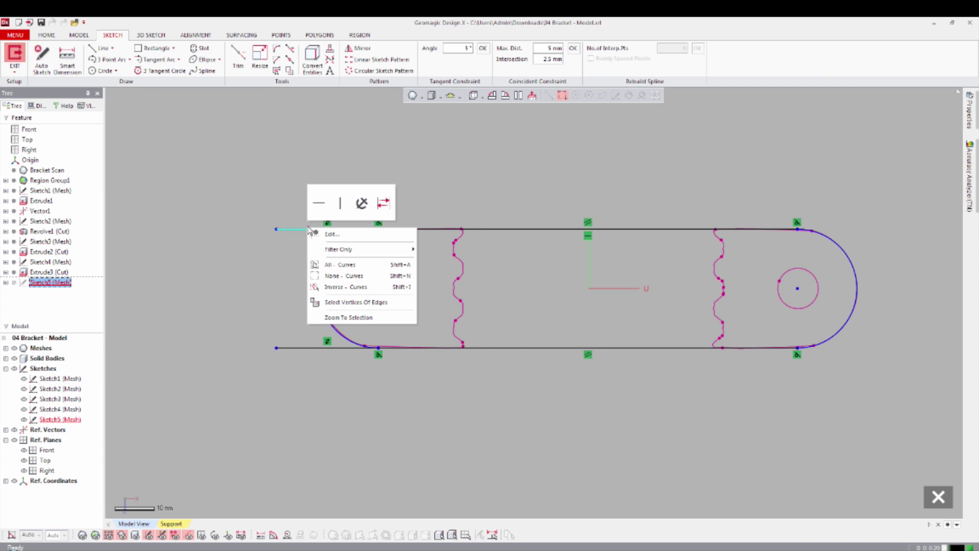
{"action": "left_click", "coordinate": [374, 205]}
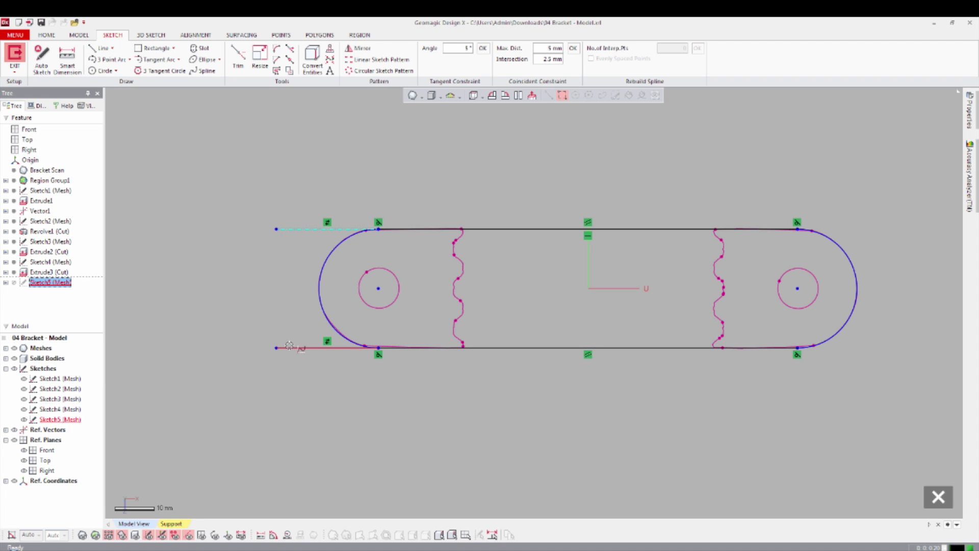
{"action": "right_click", "coordinate": [289, 345]}
{"action": "left_click", "coordinate": [365, 321]}
{"action": "left_click", "coordinate": [343, 147]}
Step: Draw a rectangle about 185 mm by 67 mm enclosing the whole slot outline and the bracket body
{"action": "scroll", "coordinate": [374, 211], "scroll_direction": "down", "scroll_amount": 2}
{"action": "right_click_drag", "start_coordinate": [360, 190], "coordinate": [278, 186]}
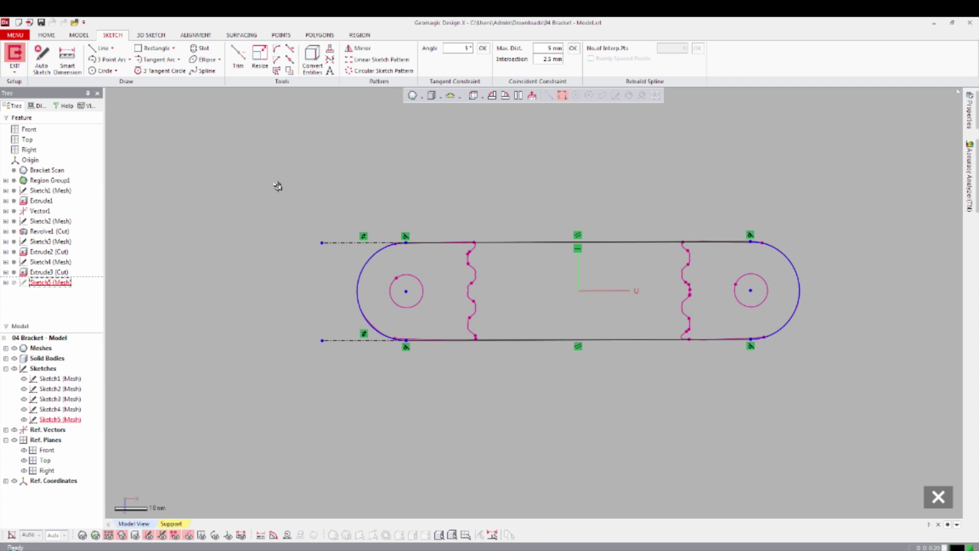
{"action": "right_click", "coordinate": [278, 186]}
{"action": "left_click", "coordinate": [332, 159]}
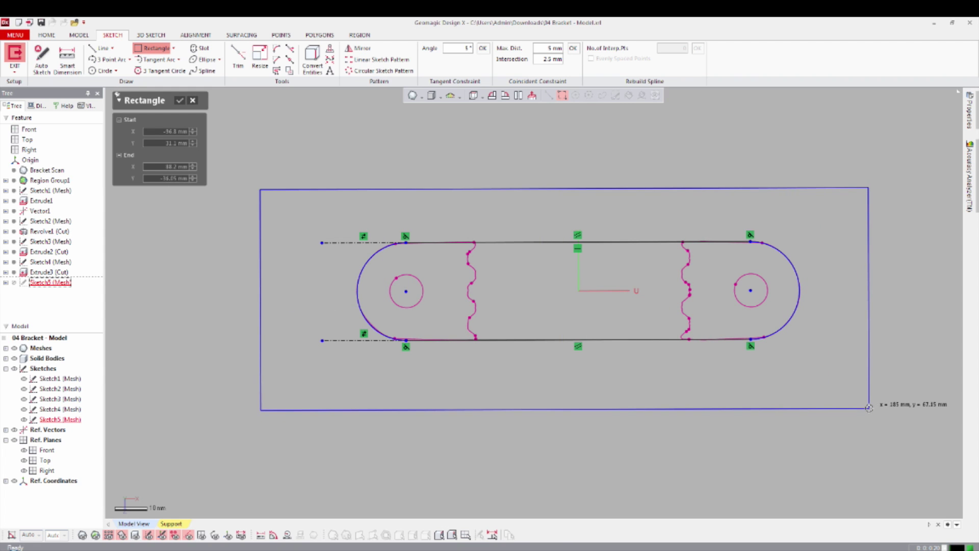
{"action": "left_click_drag", "start_coordinate": [869, 408], "coordinate": [869, 408]}
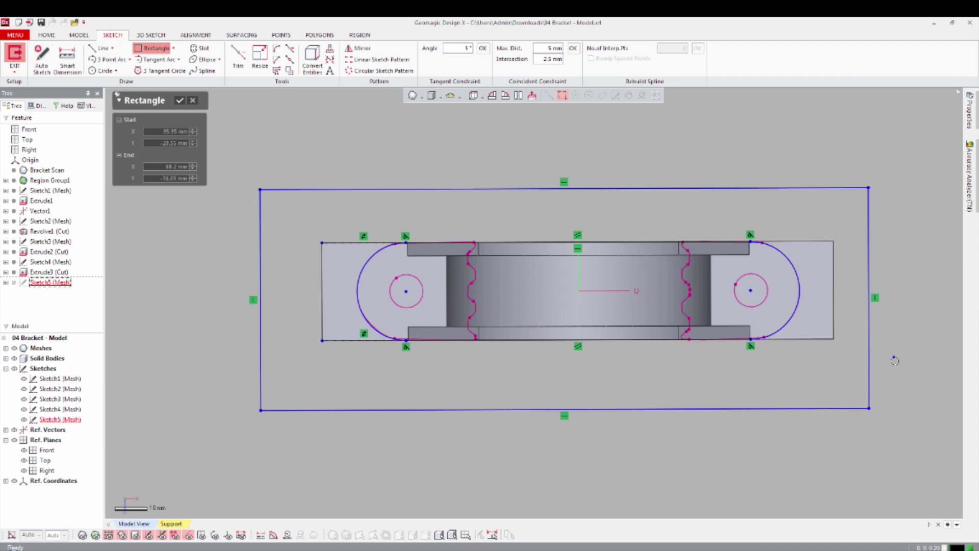
{"action": "key", "text": "ctrl+5"}
{"action": "right_click", "coordinate": [896, 387]}
{"action": "left_click", "coordinate": [904, 367]}
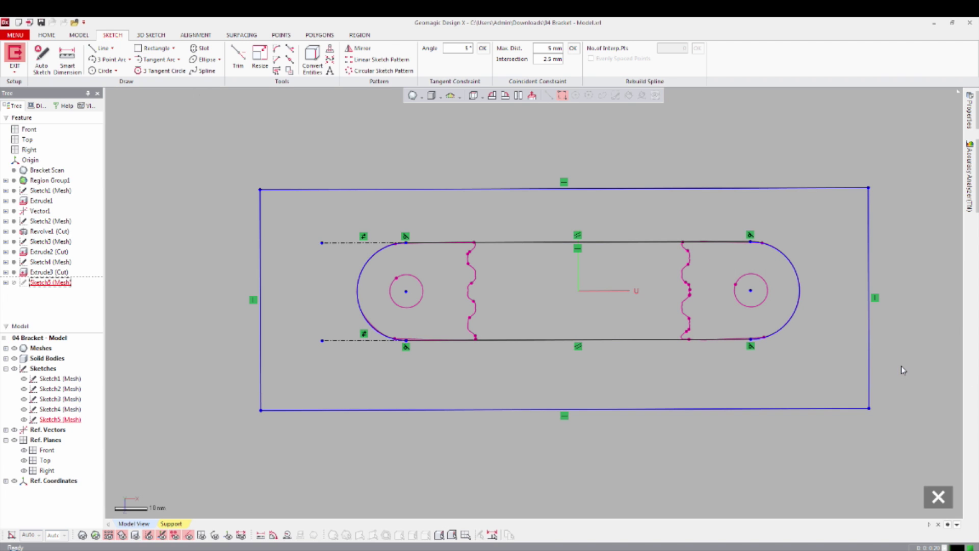
Step: Exit the mesh sketch, view its outlines against the bracket in 3D and reopen the same sketch for editing
{"action": "right_click", "coordinate": [901, 365]}
{"action": "left_click", "coordinate": [966, 341]}
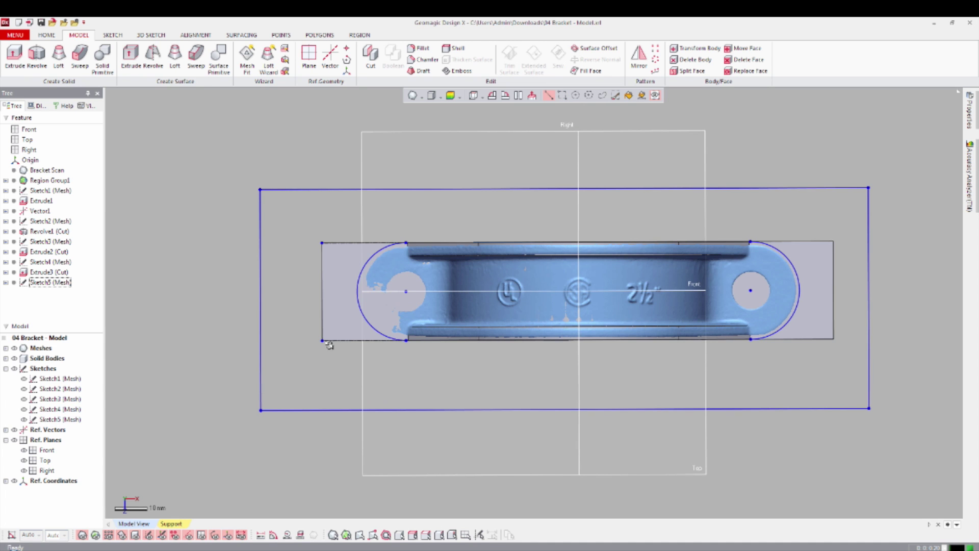
{"action": "scroll", "coordinate": [472, 430], "scroll_direction": "up", "scroll_amount": 1}
{"action": "right_click_drag", "start_coordinate": [509, 428], "coordinate": [583, 229]}
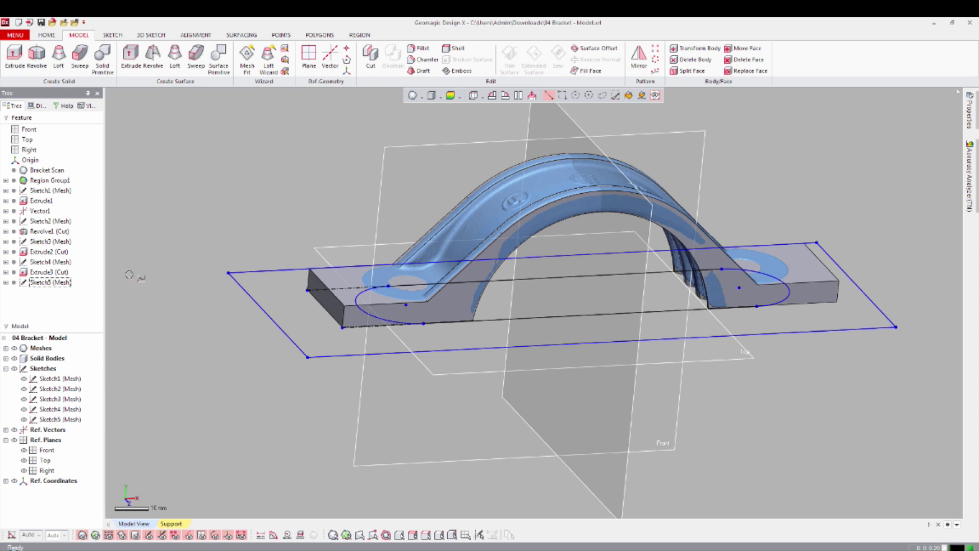
{"action": "right_click", "coordinate": [65, 283]}
{"action": "left_click", "coordinate": [92, 298]}
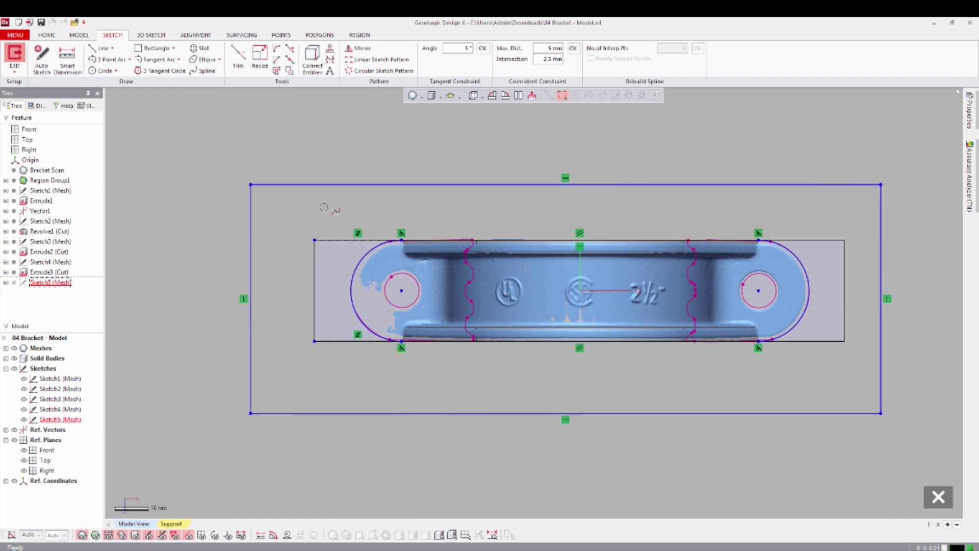
Step: Fit a circle to each of the two bolt-hole outlines in the ears
{"action": "right_click", "coordinate": [257, 150]}
{"action": "left_click", "coordinate": [337, 131]}
{"action": "left_click", "coordinate": [386, 278]}
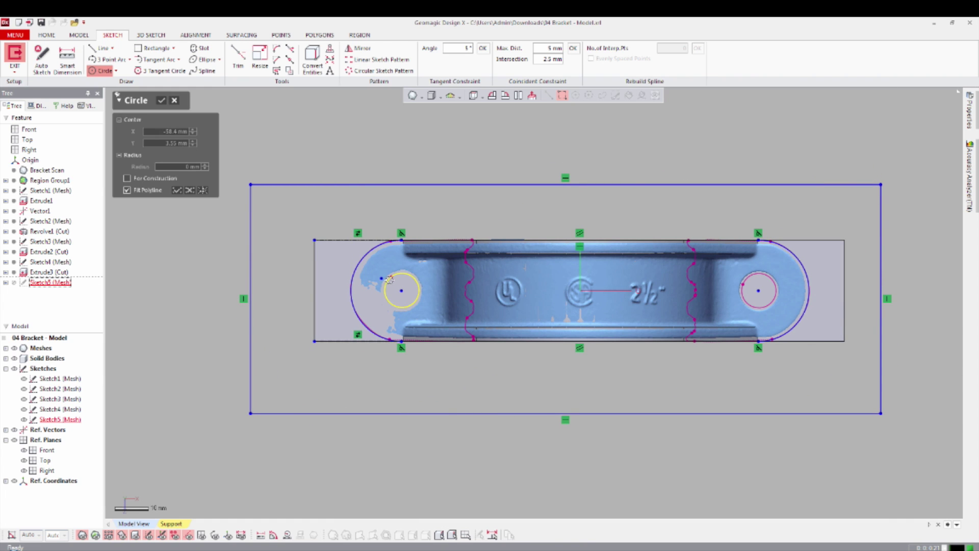
{"action": "left_click", "coordinate": [738, 295]}
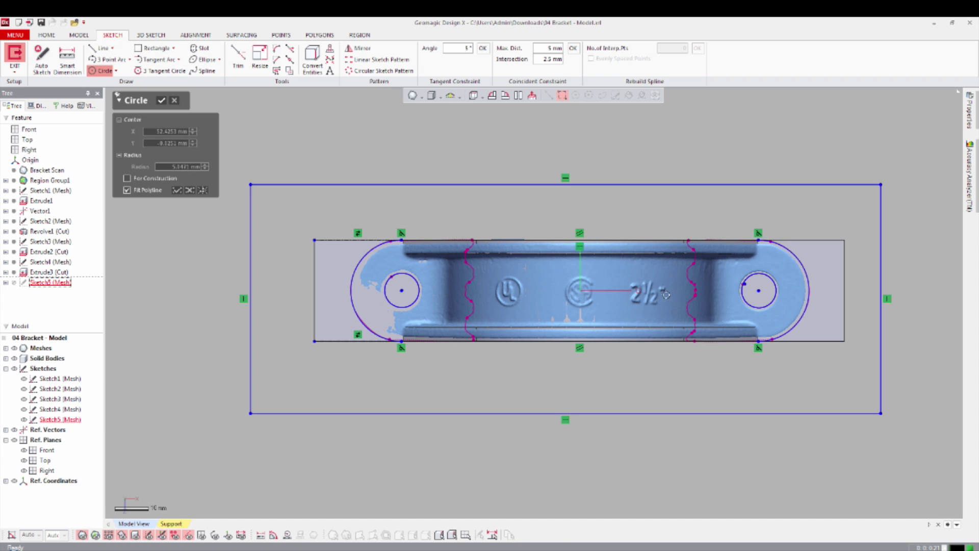
{"action": "right_click", "coordinate": [375, 145]}
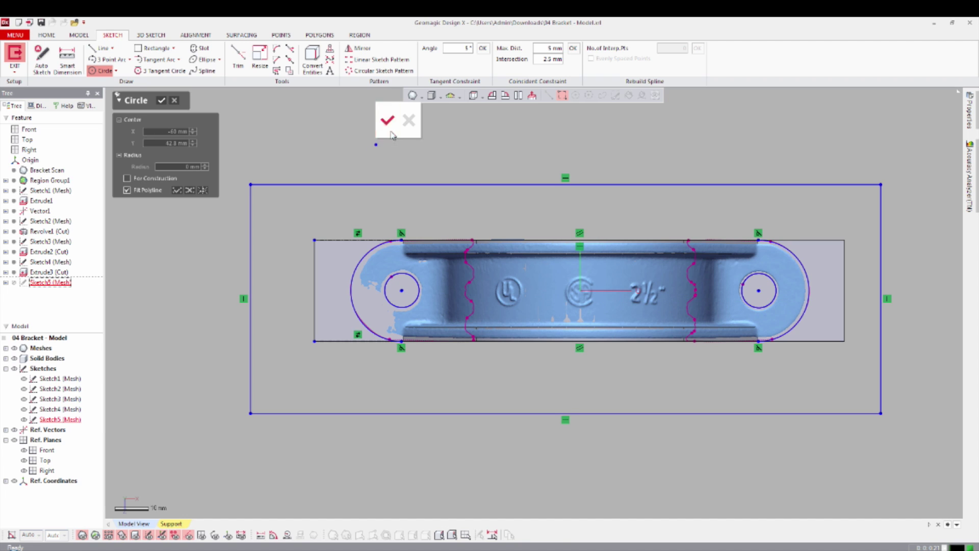
{"action": "left_click", "coordinate": [387, 120]}
Step: Exit the mesh sketch and hide the reference planes
{"action": "right_click", "coordinate": [393, 149]}
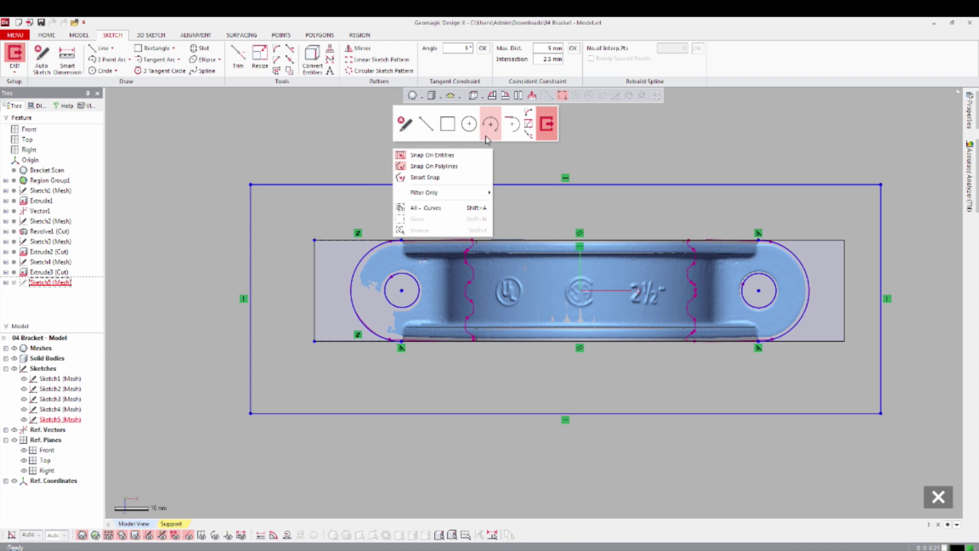
{"action": "left_click", "coordinate": [546, 124]}
{"action": "left_click", "coordinate": [286, 154]}
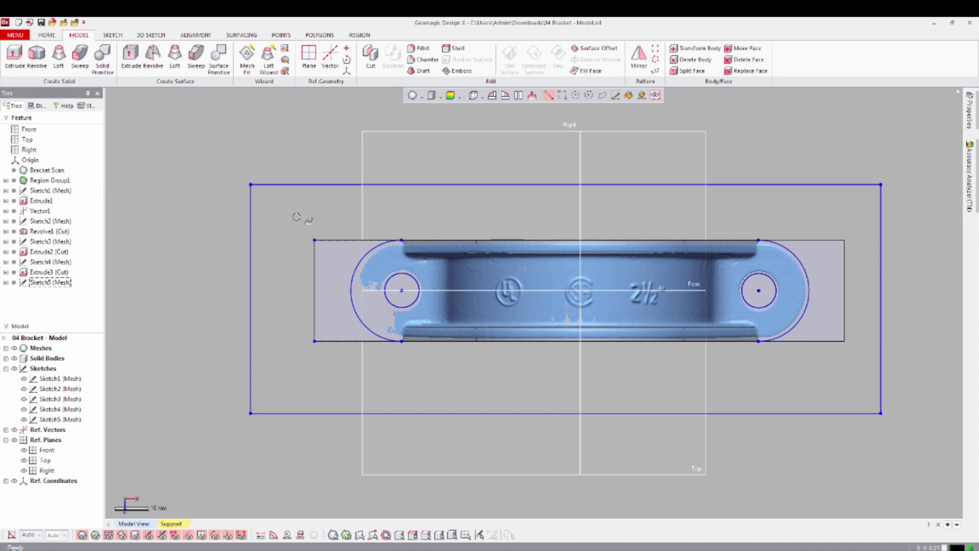
{"action": "scroll", "coordinate": [509, 432], "scroll_direction": "down", "scroll_amount": 2}
{"action": "scroll", "coordinate": [509, 433], "scroll_direction": "up", "scroll_amount": 1}
{"action": "mouse_move", "coordinate": [509, 433]}
{"action": "right_mouse_down"}
{"action": "mouse_move", "coordinate": [595, 316]}
{"action": "mouse_move", "coordinate": [452, 298]}
{"action": "right_mouse_up"}
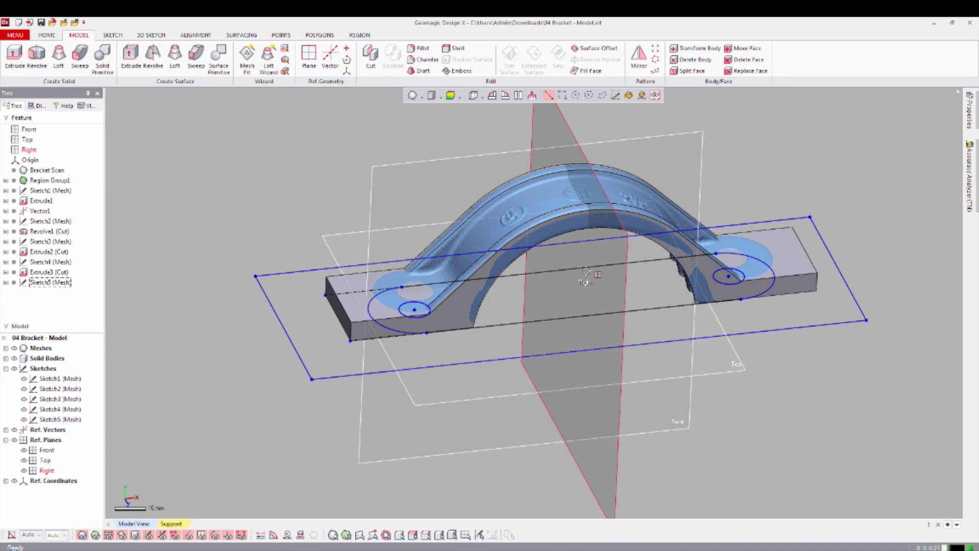
{"action": "key", "text": "ctrl+0"}
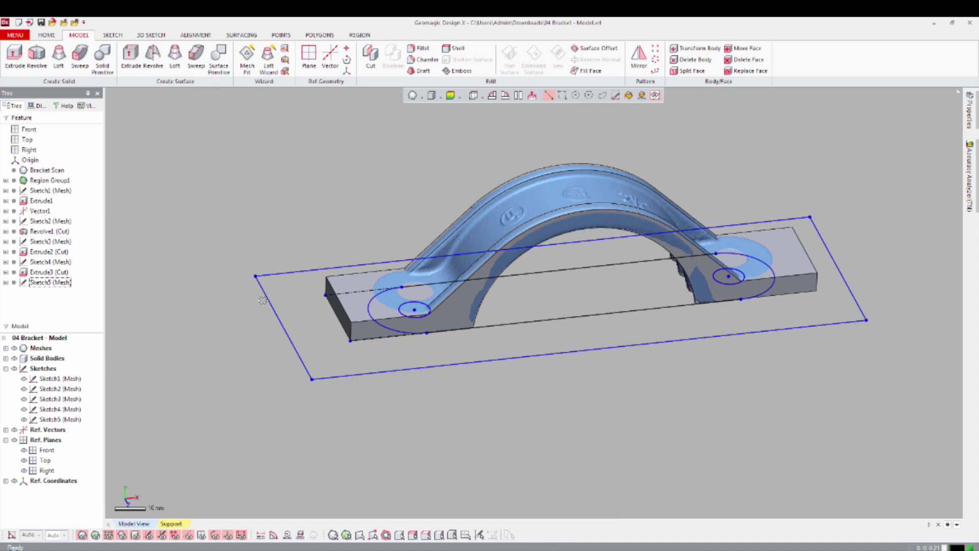
Step: Extrude-cut the region outside the slot outline and both bolt-hole circles Through All
{"action": "right_click", "coordinate": [267, 304]}
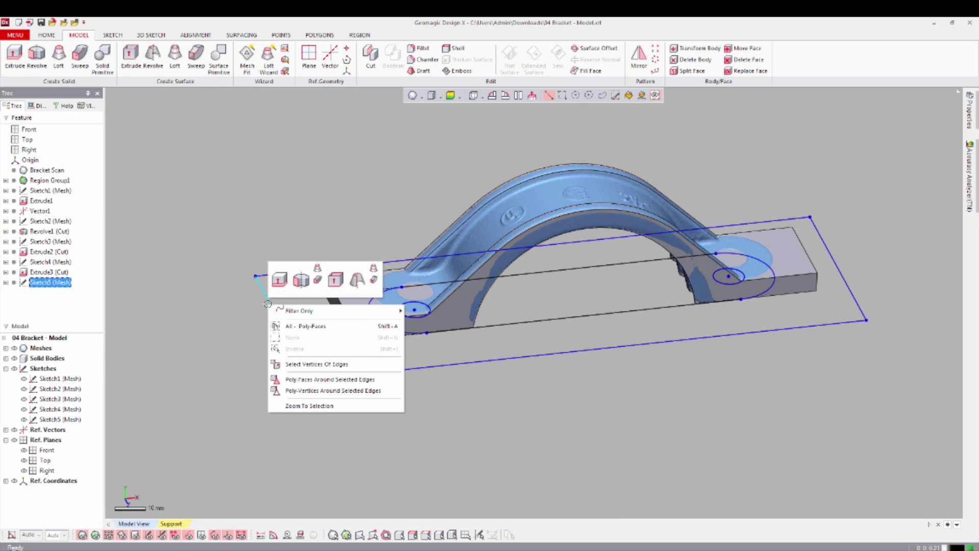
{"action": "left_click", "coordinate": [280, 280]}
{"action": "left_click", "coordinate": [283, 289]}
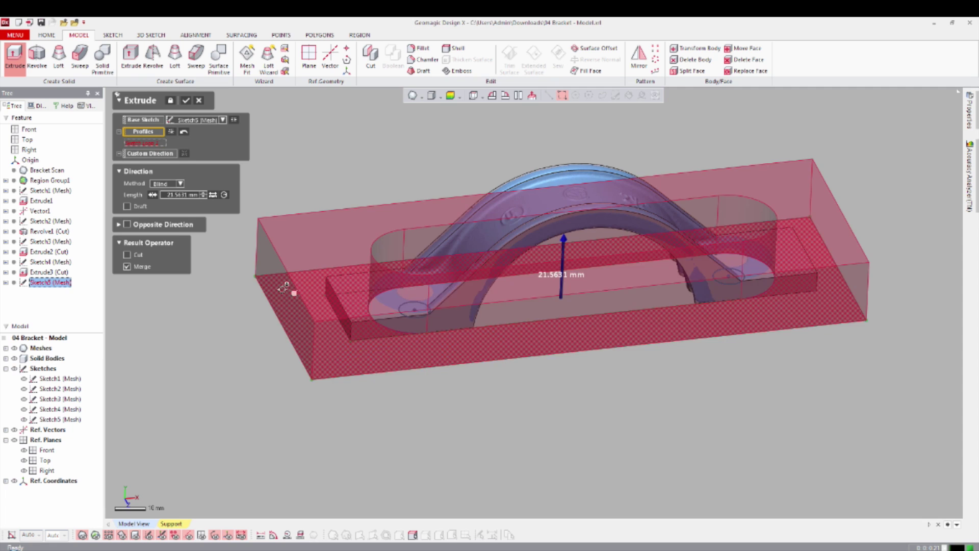
{"action": "left_click", "coordinate": [414, 308]}
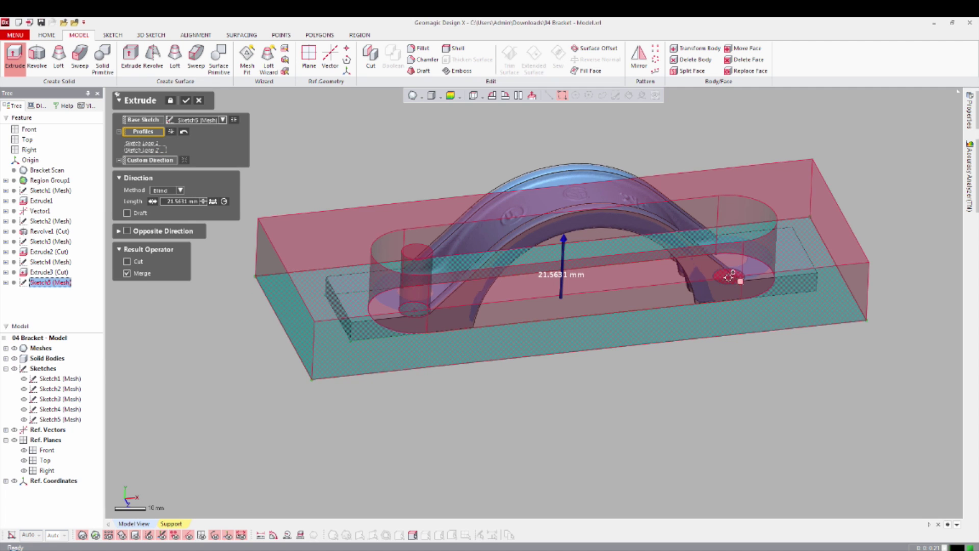
{"action": "left_click", "coordinate": [729, 277]}
{"action": "left_click", "coordinate": [127, 268]}
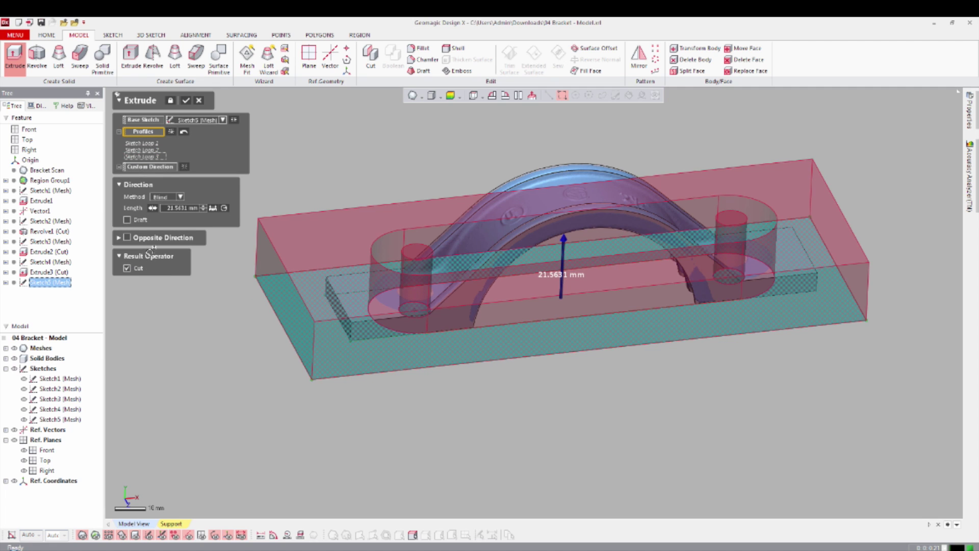
{"action": "left_click", "coordinate": [172, 198]}
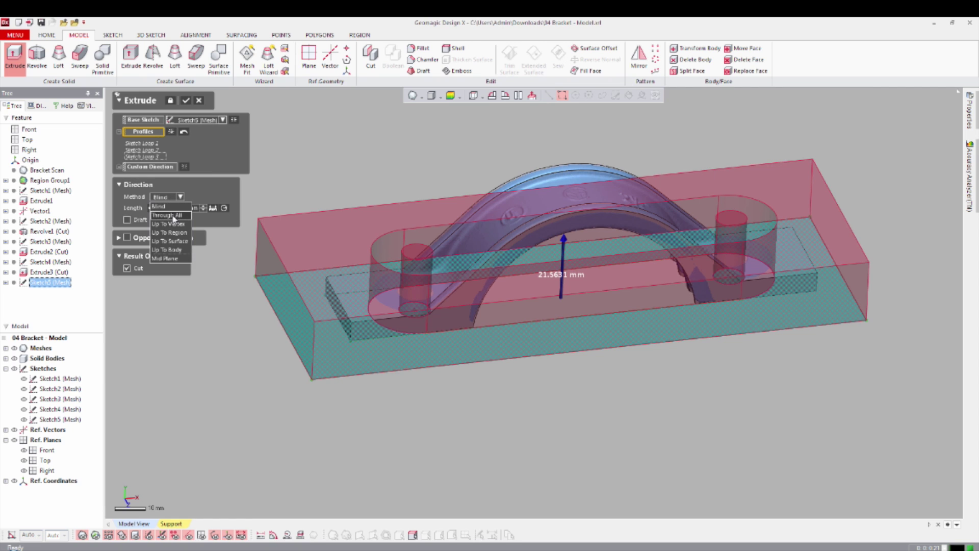
{"action": "left_click", "coordinate": [172, 215]}
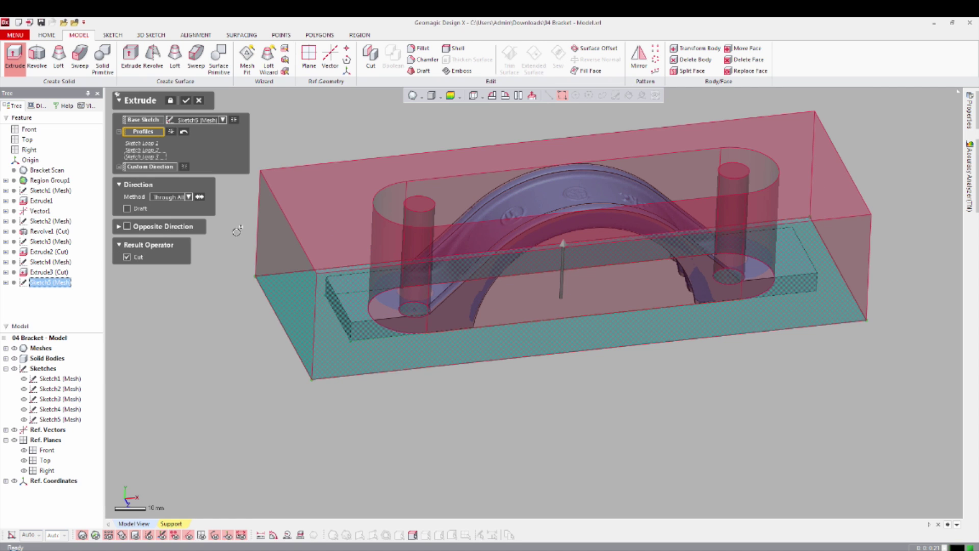
{"action": "left_click", "coordinate": [185, 101]}
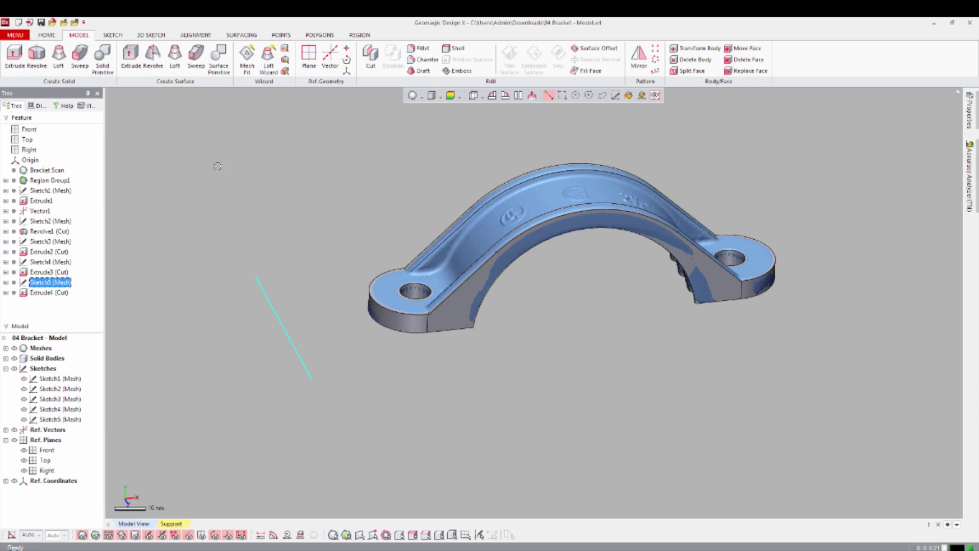
Step: Examine the solid body's deviation from the scan as a color map, and switch the analysis back to None
{"action": "scroll", "coordinate": [583, 242], "scroll_direction": "down", "scroll_amount": 2}
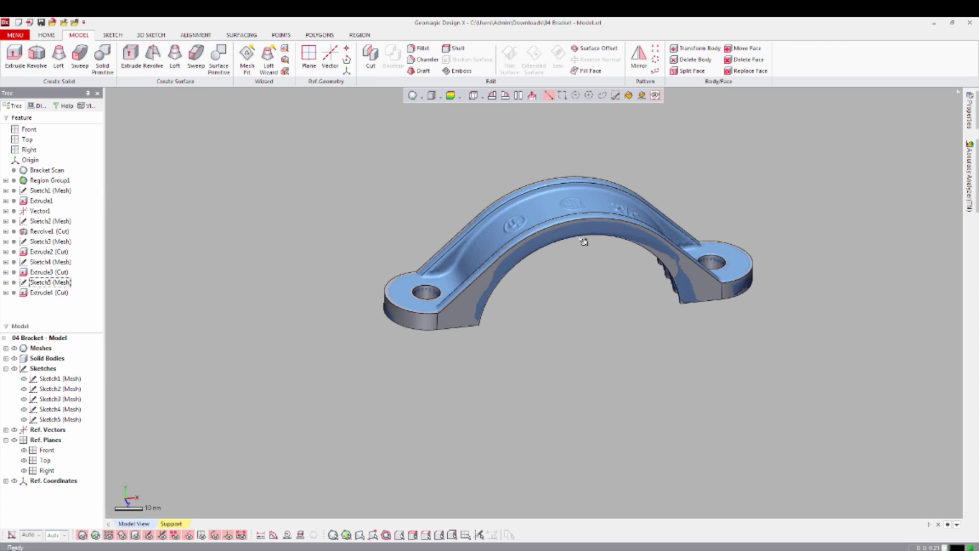
{"action": "scroll", "coordinate": [620, 244], "scroll_direction": "up", "scroll_amount": 4}
{"action": "right_click_drag", "start_coordinate": [620, 245], "coordinate": [539, 276], "text": "ctrl"}
{"action": "scroll", "coordinate": [522, 226], "scroll_direction": "up", "scroll_amount": 2}
{"action": "right_click_drag", "start_coordinate": [521, 225], "coordinate": [511, 270]}
{"action": "left_click", "coordinate": [969, 164]}
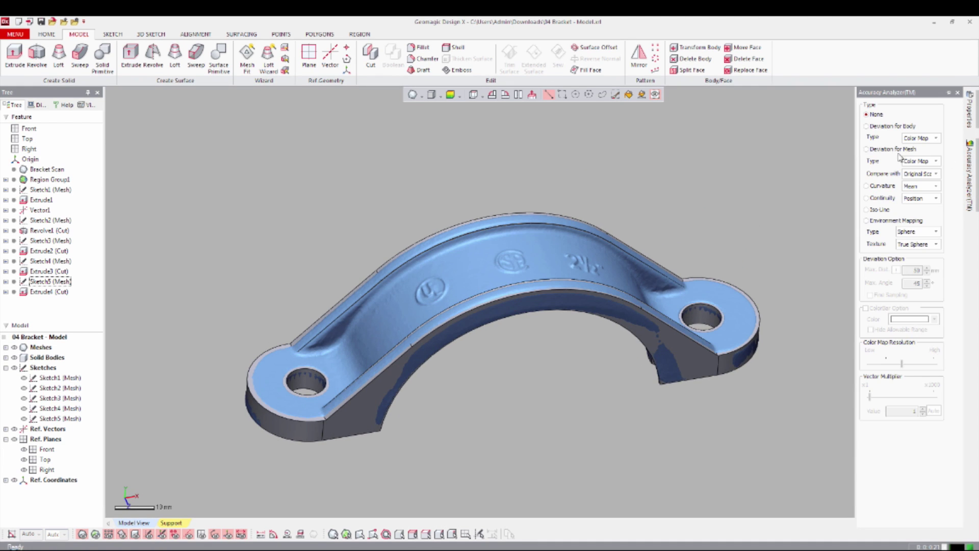
{"action": "left_click", "coordinate": [884, 127]}
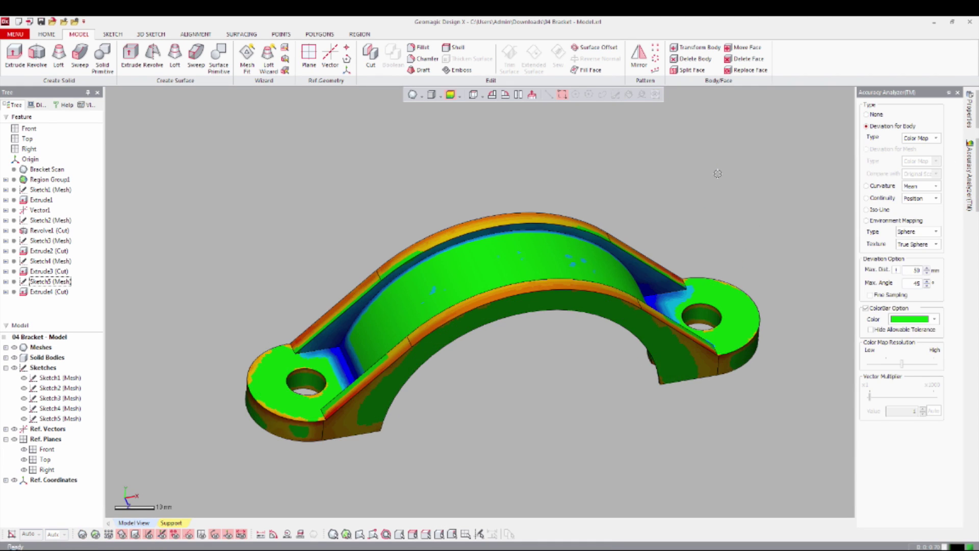
{"action": "right_click_drag", "start_coordinate": [637, 281], "coordinate": [697, 276]}
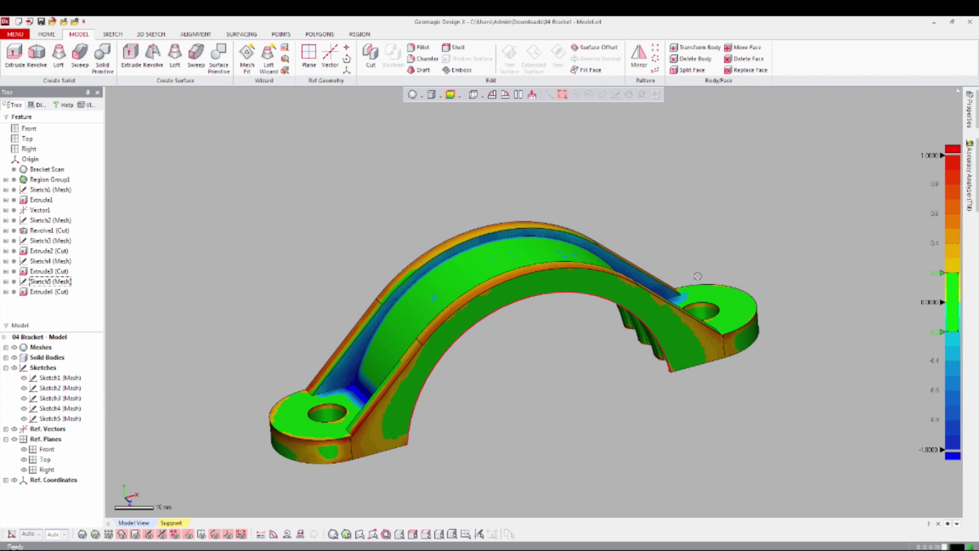
{"action": "left_click", "coordinate": [969, 169]}
{"action": "left_click", "coordinate": [868, 114]}
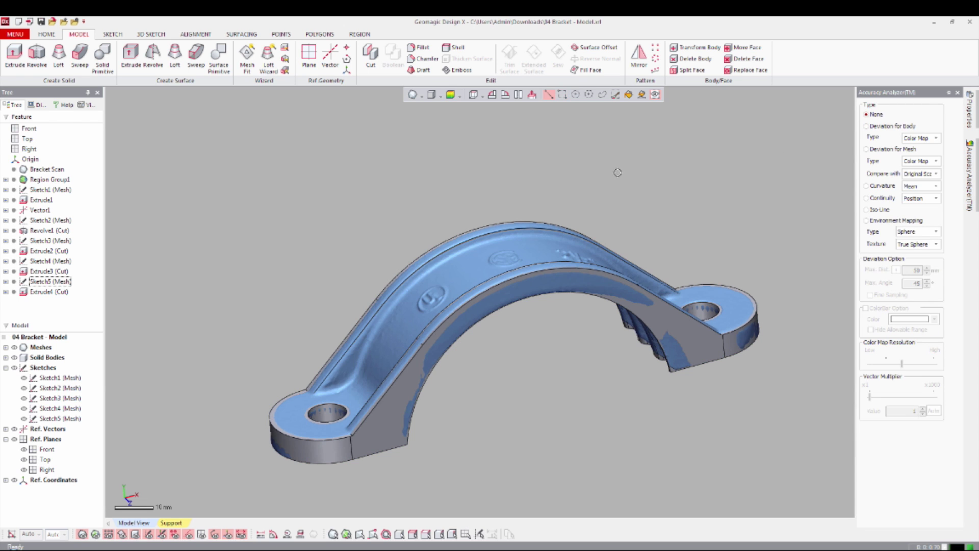
Step: Hide the scan mesh, leaving only the solid bracket displayed
{"action": "key", "text": "ctrl+1"}
{"action": "scroll", "coordinate": [429, 275], "scroll_direction": "down", "scroll_amount": 2}
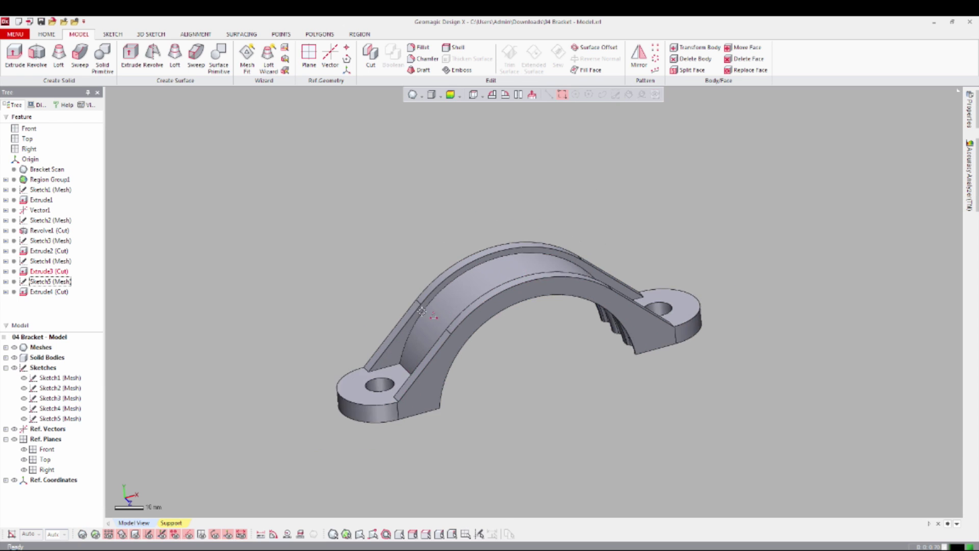
{"action": "scroll", "coordinate": [429, 286], "scroll_direction": "up", "scroll_amount": 2}
{"action": "right_click_drag", "start_coordinate": [429, 289], "coordinate": [520, 273], "text": "ctrl"}
{"action": "scroll", "coordinate": [449, 239], "scroll_direction": "up", "scroll_amount": 1}
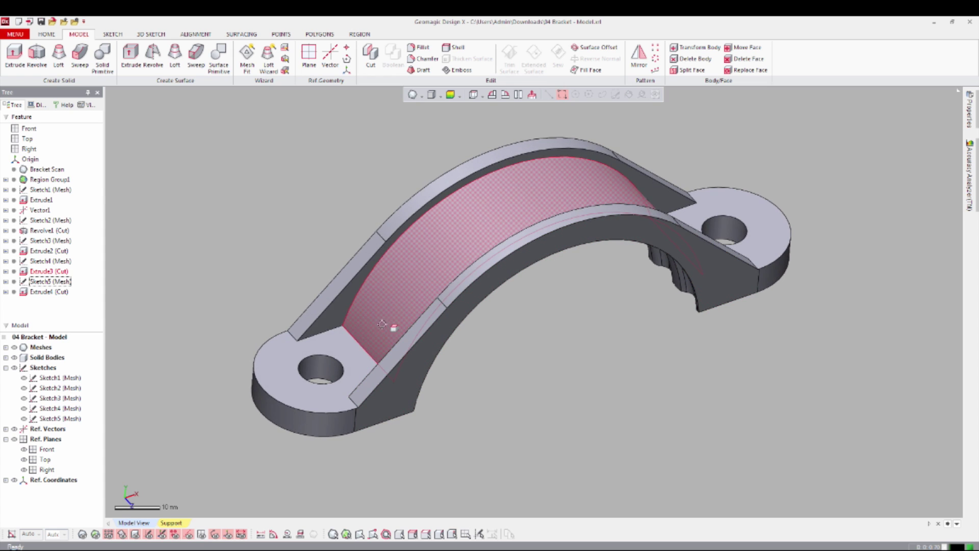
Step: Apply an 8 mm constant fillet to the two edges where the arch's recessed outer face meets the ears
{"action": "right_click", "coordinate": [345, 330]}
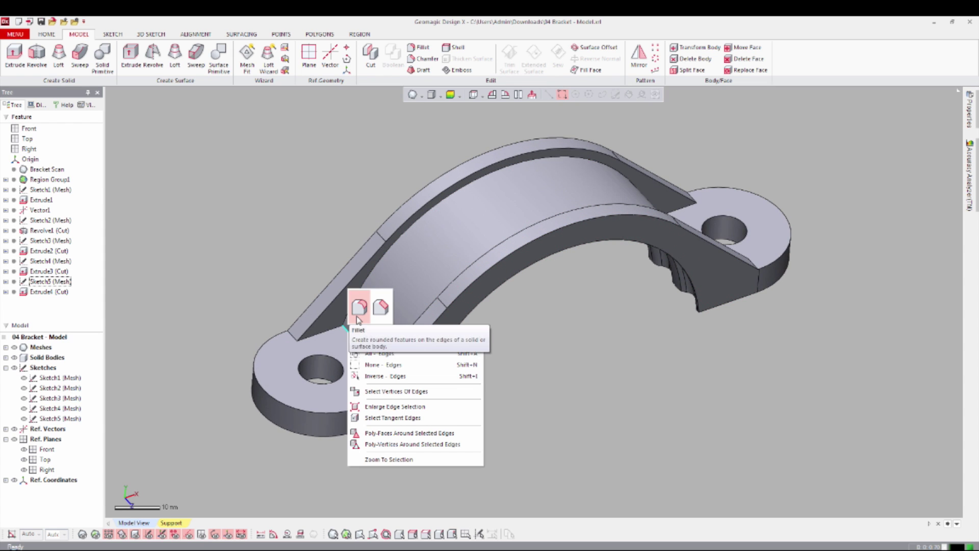
{"action": "left_click", "coordinate": [359, 308]}
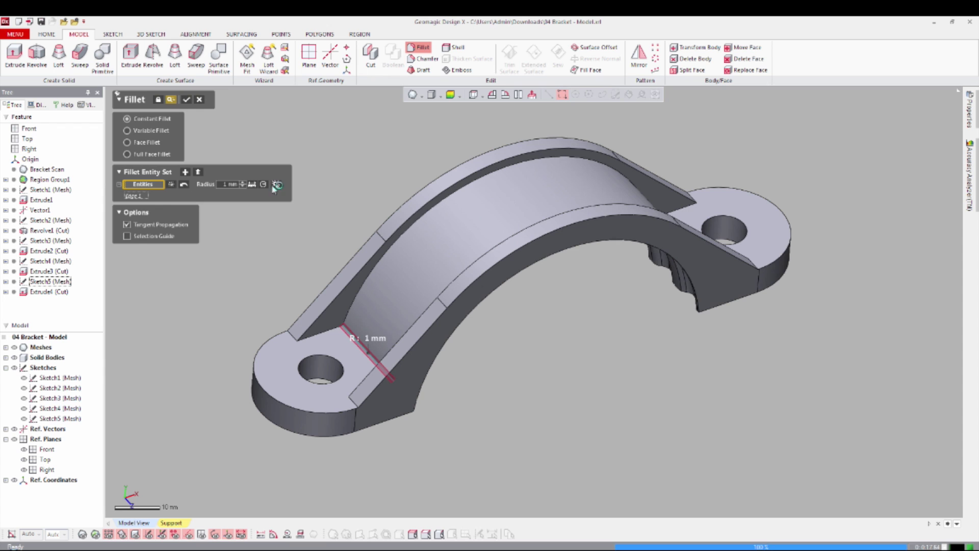
{"action": "double_click", "coordinate": [235, 184]}
{"action": "type", "text": "8"}
{"action": "key", "text": "Return"}
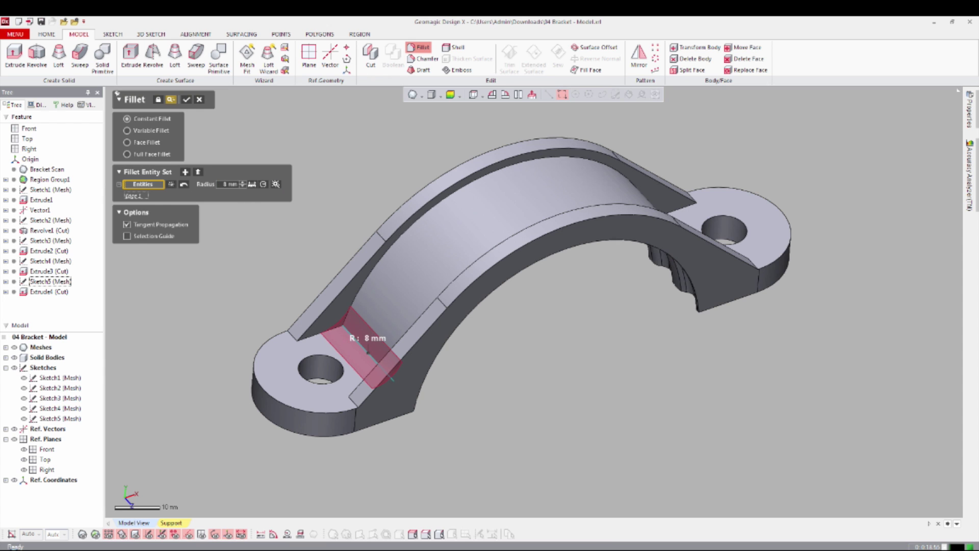
{"action": "right_click_drag", "start_coordinate": [357, 219], "coordinate": [312, 244]}
{"action": "left_click", "coordinate": [713, 219]}
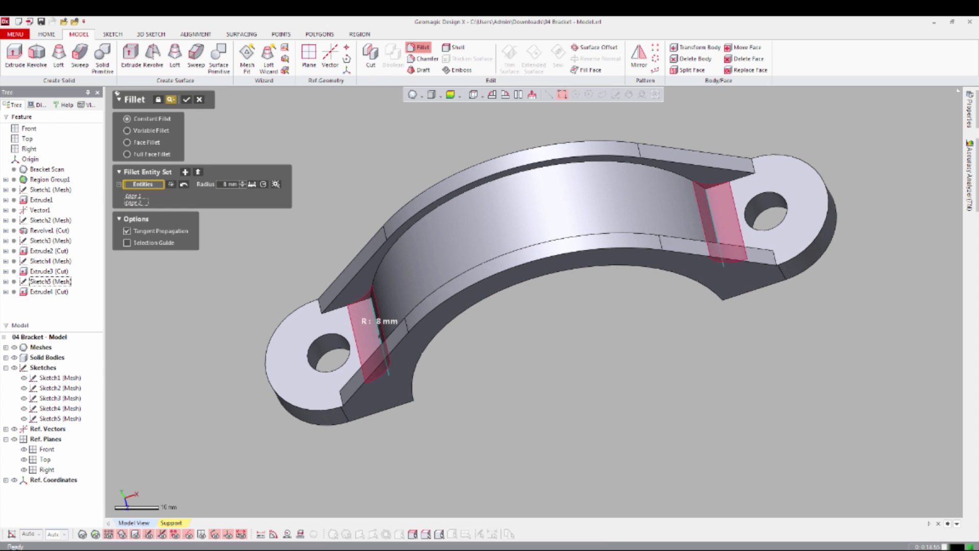
{"action": "left_click", "coordinate": [186, 100]}
Step: Apply a 2 mm constant fillet to the four short edges where the side rail ends meet the ear tops
{"action": "scroll", "coordinate": [535, 255], "scroll_direction": "down", "scroll_amount": 1}
{"action": "scroll", "coordinate": [535, 255], "scroll_direction": "up", "scroll_amount": 2}
{"action": "right_click_drag", "start_coordinate": [525, 229], "coordinate": [543, 204]}
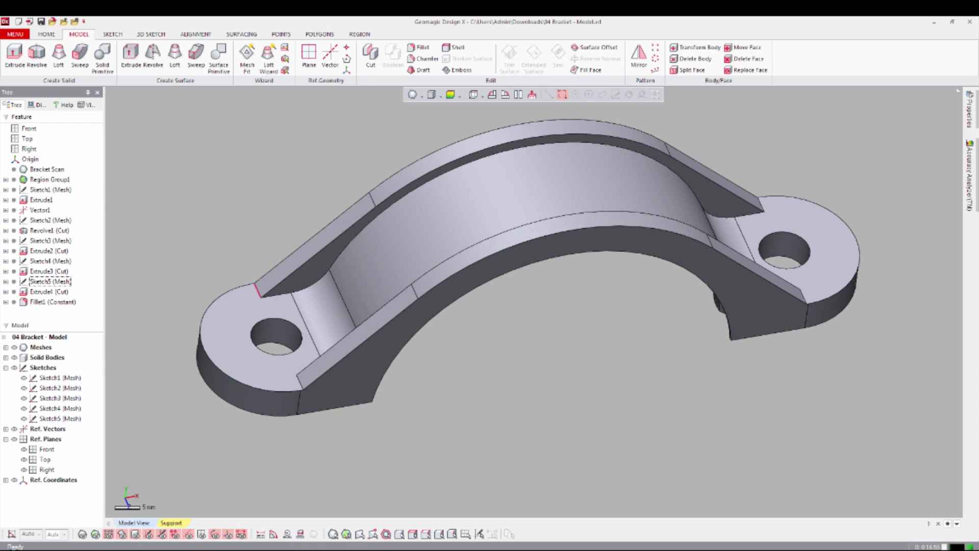
{"action": "right_click", "coordinate": [258, 287]}
{"action": "left_click", "coordinate": [270, 262]}
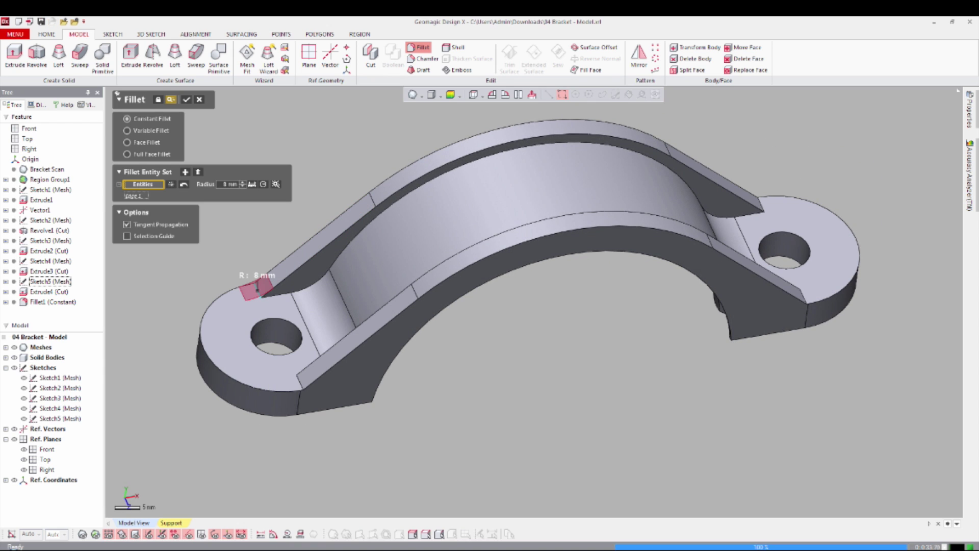
{"action": "left_click_drag", "start_coordinate": [258, 287], "coordinate": [258, 290]}
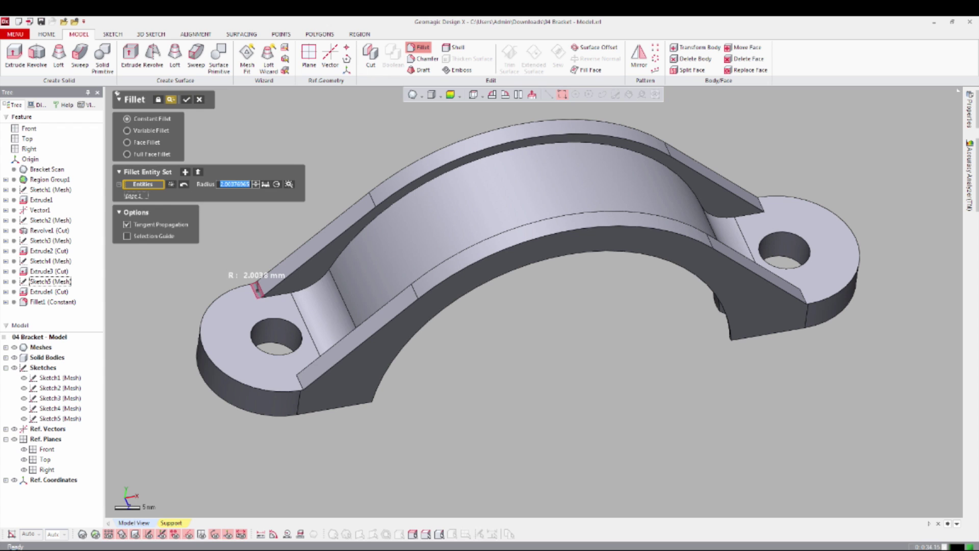
{"action": "type", "text": "2"}
{"action": "key", "text": "Return"}
{"action": "left_click", "coordinate": [300, 383]}
{"action": "scroll", "coordinate": [535, 230], "scroll_direction": "down", "scroll_amount": 1}
{"action": "right_click_drag", "start_coordinate": [566, 214], "coordinate": [536, 219]}
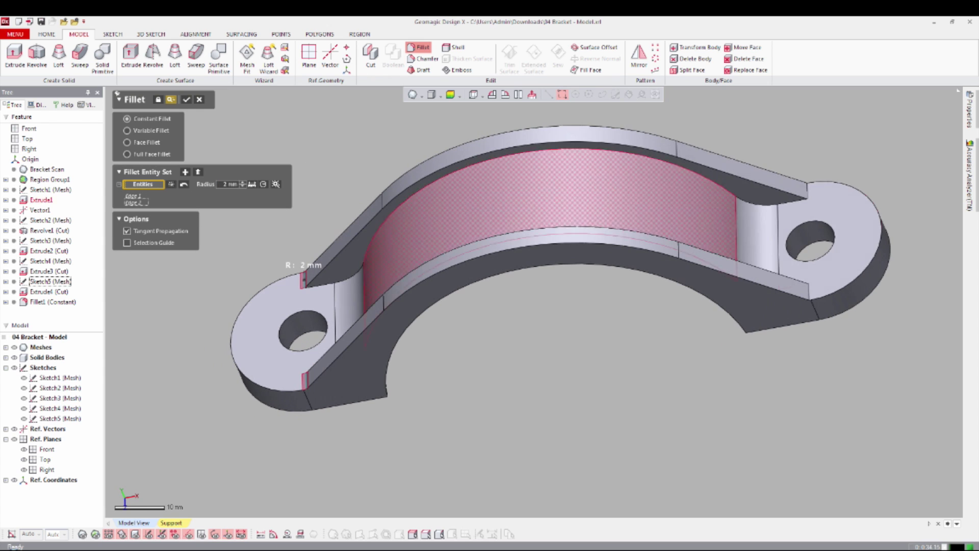
{"action": "left_click", "coordinate": [807, 190]}
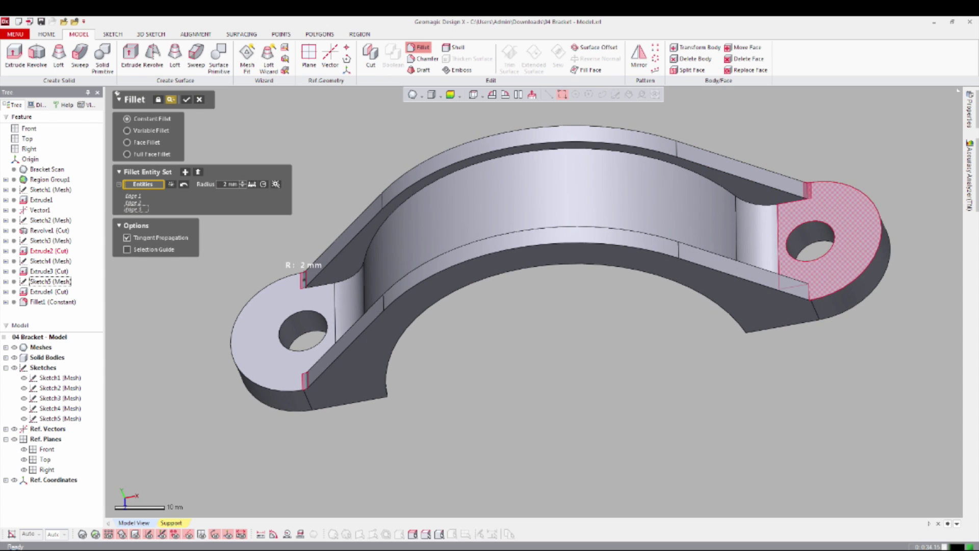
{"action": "left_click", "coordinate": [808, 291]}
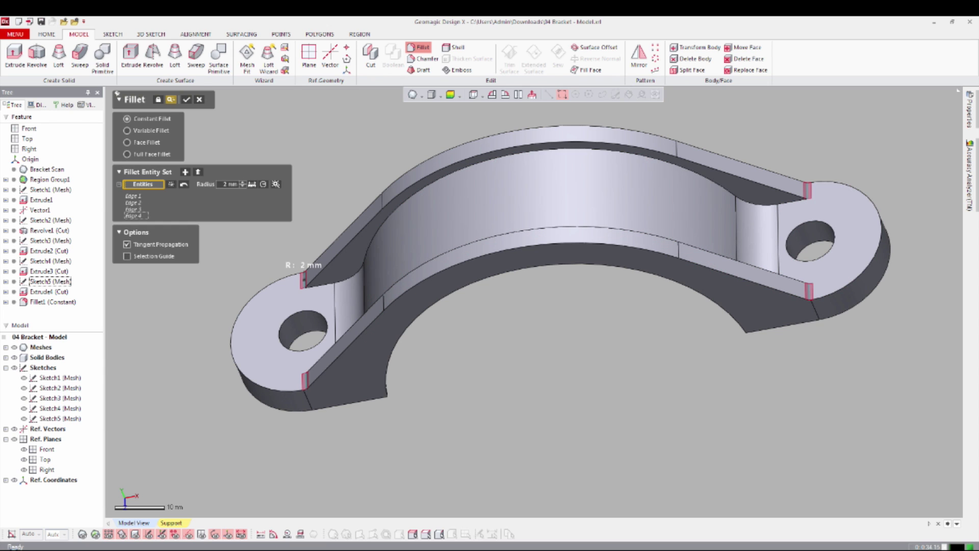
{"action": "left_click", "coordinate": [186, 100]}
Step: Accept the pending 2 mm fillet and apply a 1.75 mm constant fillet along the bracket's outer upper perimeter edge
{"action": "right_click_drag", "start_coordinate": [443, 229], "coordinate": [502, 250]}
{"action": "right_click", "coordinate": [505, 255]}
{"action": "left_click", "coordinate": [517, 230]}
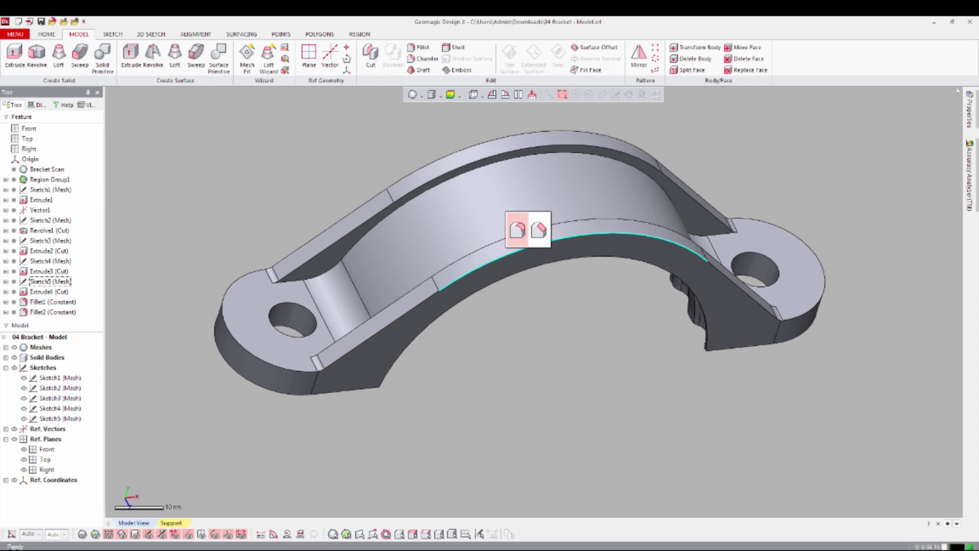
{"action": "left_click", "coordinate": [516, 230]}
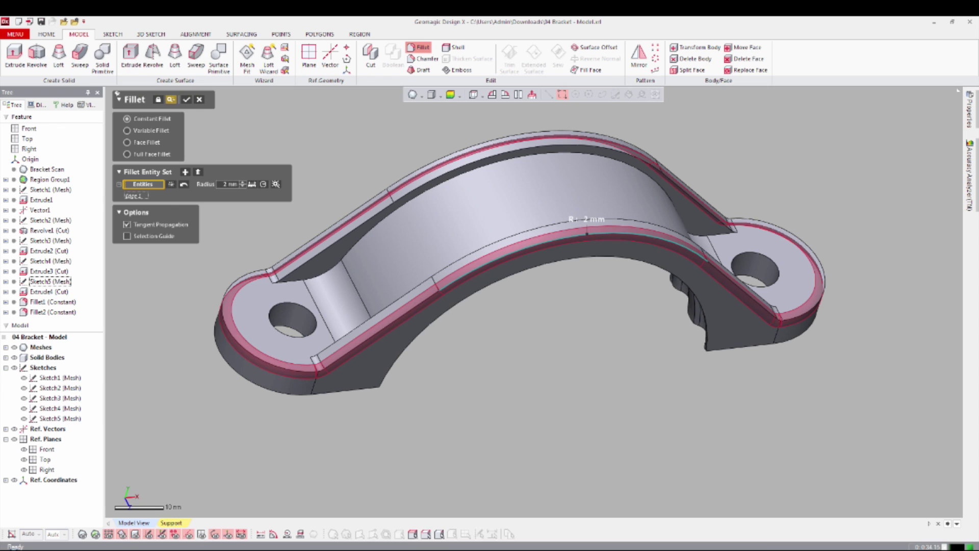
{"action": "double_click", "coordinate": [234, 184]}
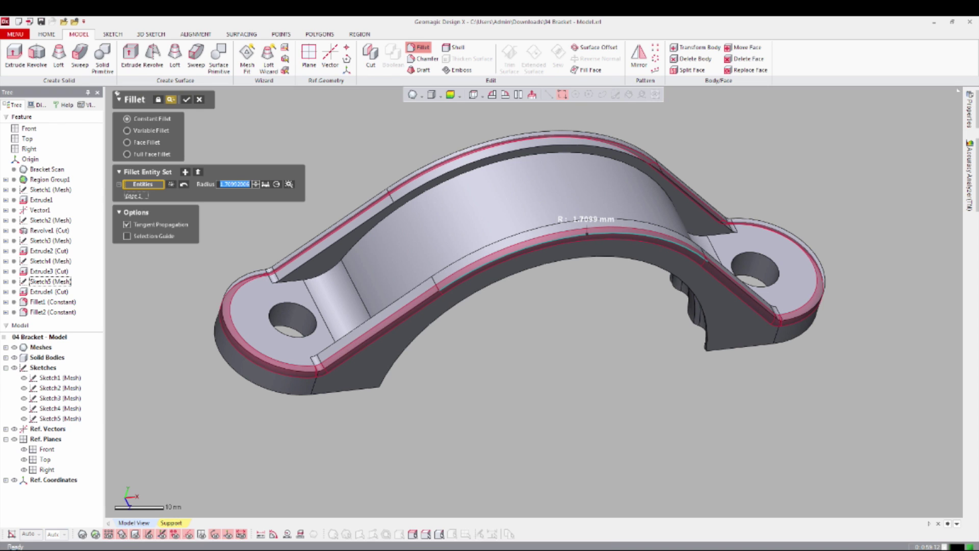
{"action": "type", "text": "1.75"}
{"action": "key", "text": "Return"}
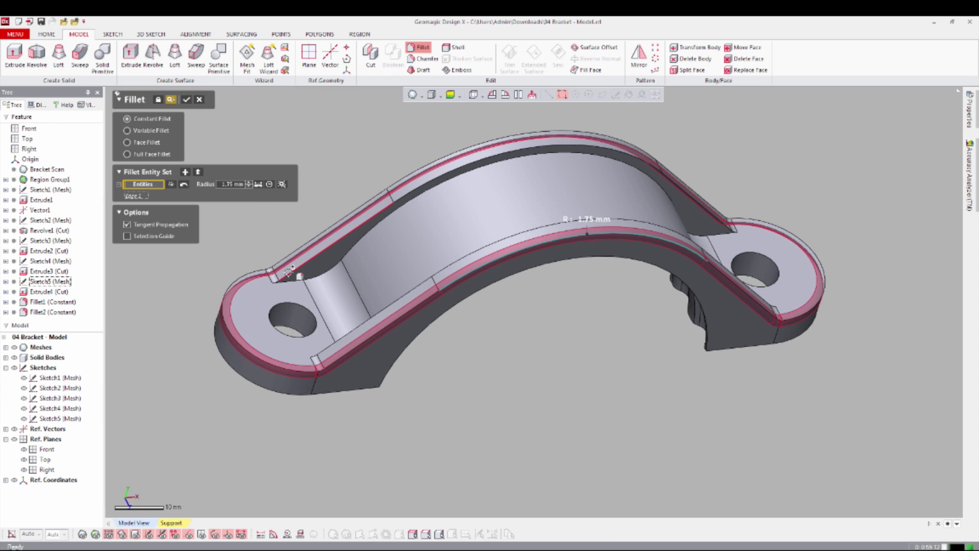
{"action": "left_click", "coordinate": [188, 101]}
Step: Apply a 1 mm constant fillet to the inner faces of both side rails and the walls of both ear holes
{"action": "left_click", "coordinate": [310, 264]}
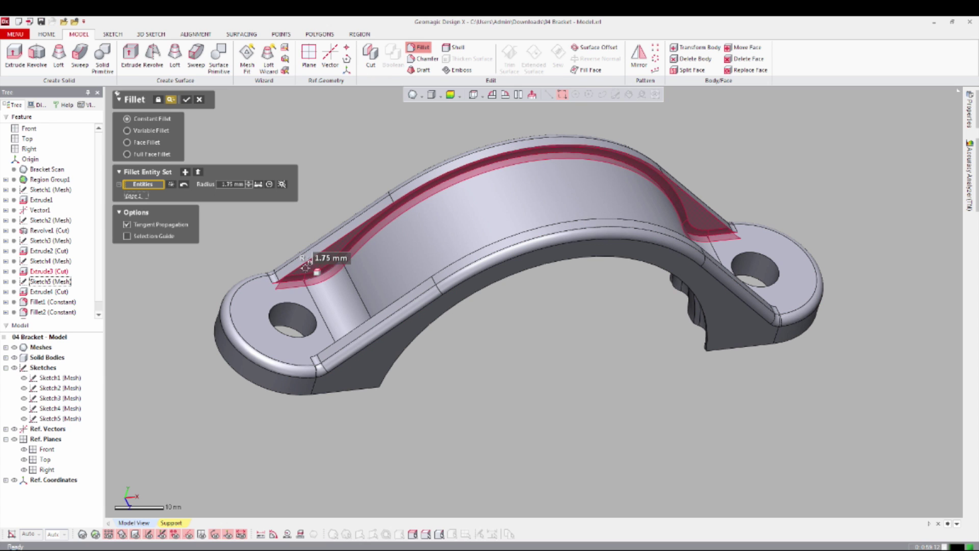
{"action": "left_click", "coordinate": [305, 264]}
{"action": "type", "text": "1"}
{"action": "key", "text": "Return"}
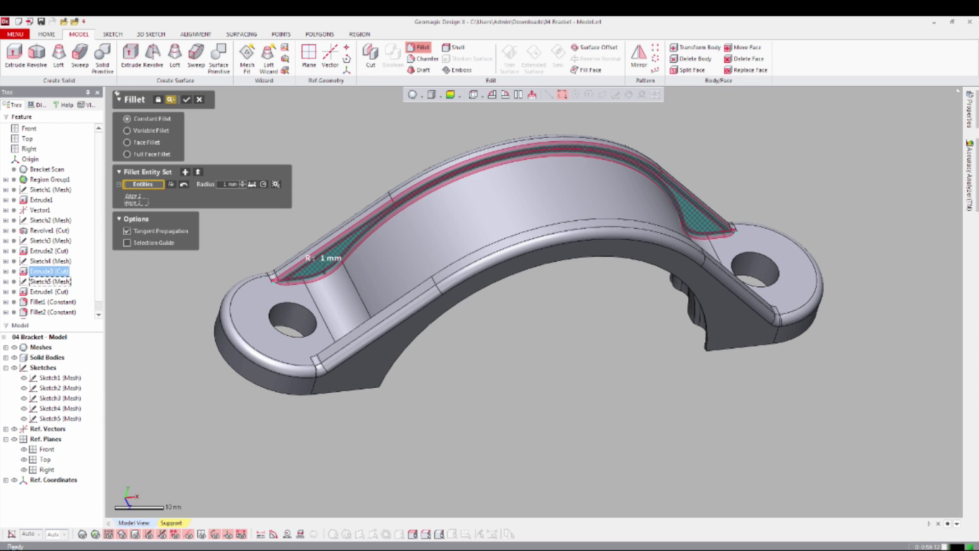
{"action": "right_click_drag", "start_coordinate": [326, 235], "coordinate": [344, 372]}
{"action": "left_click", "coordinate": [364, 380]}
{"action": "left_click", "coordinate": [312, 357]}
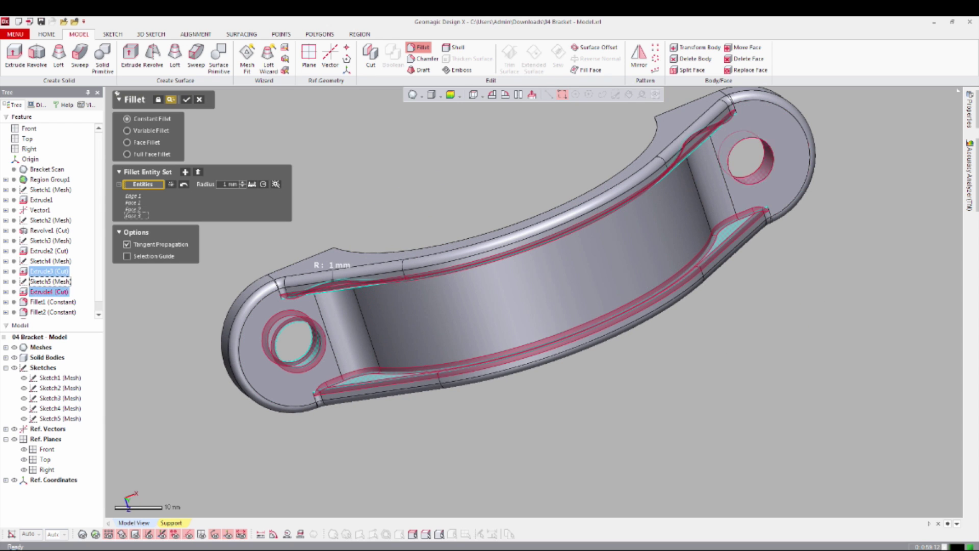
{"action": "left_click", "coordinate": [763, 172]}
{"action": "right_click_drag", "start_coordinate": [782, 189], "coordinate": [795, 102]}
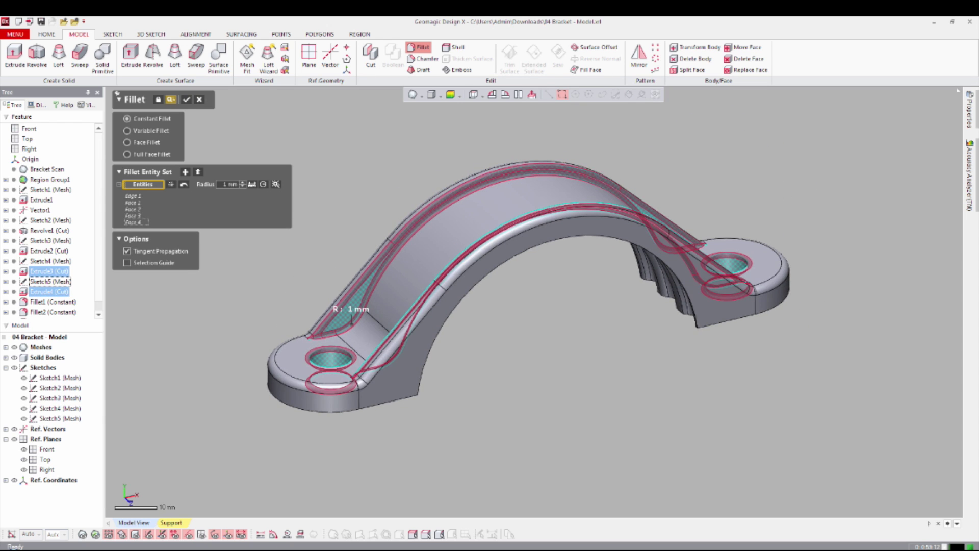
{"action": "key", "text": "Return"}
Step: Display the scan mesh over the solid and turn on Deviation for Body as a color map
{"action": "key", "text": "ctrl+1"}
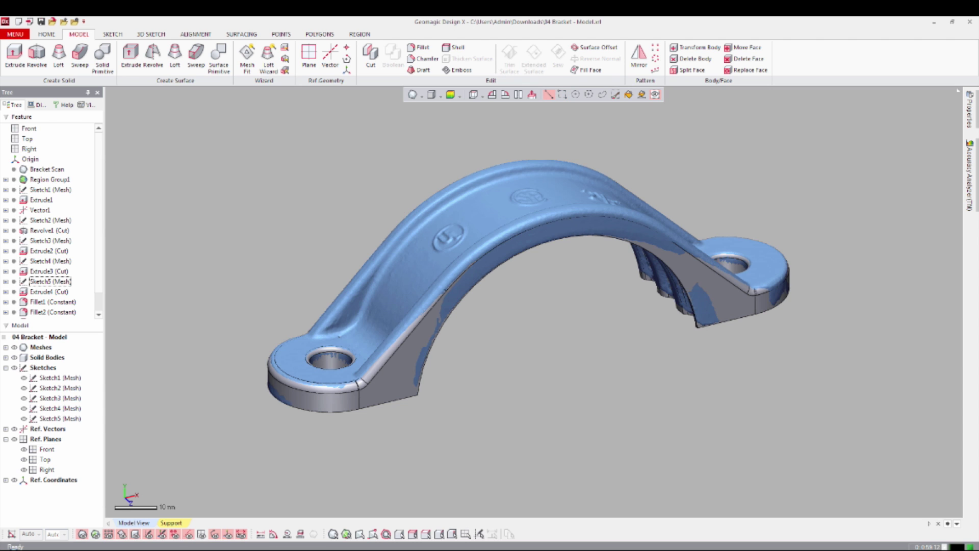
{"action": "mouse_move", "coordinate": [509, 255]}
{"action": "right_mouse_down"}
{"action": "mouse_move", "coordinate": [510, 387]}
{"action": "mouse_move", "coordinate": [510, 239]}
{"action": "right_mouse_up"}
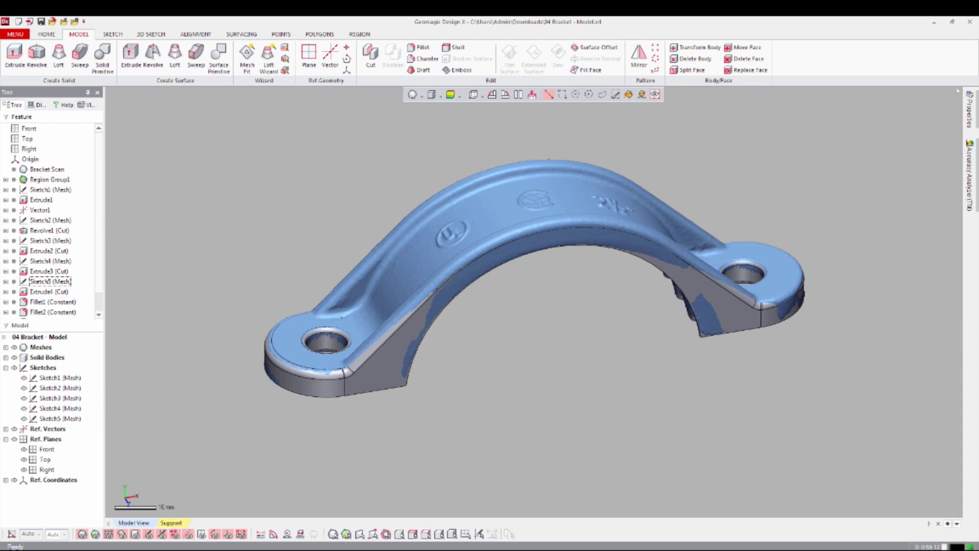
{"action": "mouse_move", "coordinate": [970, 176]}
{"action": "left_click", "coordinate": [866, 126]}
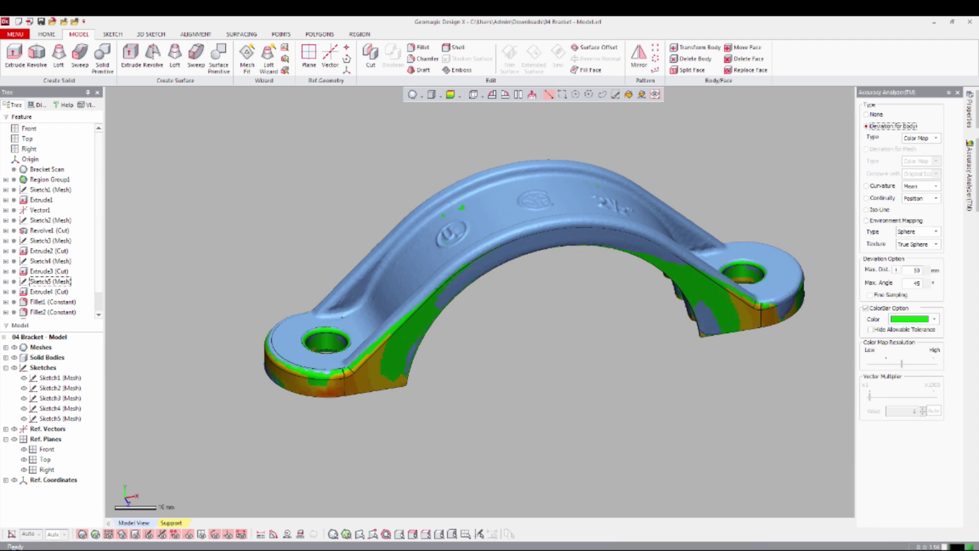
Step: Examine the filleted body's deviation color map across the arch and ears, and switch the analysis back to None
{"action": "key", "text": "ctrl+1"}
{"action": "scroll", "coordinate": [534, 302], "scroll_direction": "down", "scroll_amount": 2}
{"action": "scroll", "coordinate": [534, 302], "scroll_direction": "up", "scroll_amount": 1}
{"action": "right_click_drag", "start_coordinate": [509, 255], "coordinate": [507, 278]}
{"action": "scroll", "coordinate": [534, 302], "scroll_direction": "up", "scroll_amount": 1}
{"action": "scroll", "coordinate": [535, 302], "scroll_direction": "down", "scroll_amount": 1}
{"action": "scroll", "coordinate": [534, 301], "scroll_direction": "up", "scroll_amount": 1}
{"action": "scroll", "coordinate": [535, 302], "scroll_direction": "down", "scroll_amount": 1}
{"action": "scroll", "coordinate": [535, 302], "scroll_direction": "up", "scroll_amount": 1}
{"action": "scroll", "coordinate": [534, 301], "scroll_direction": "up", "scroll_amount": 1}
{"action": "left_click", "coordinate": [969, 176]}
{"action": "left_click", "coordinate": [866, 114]}
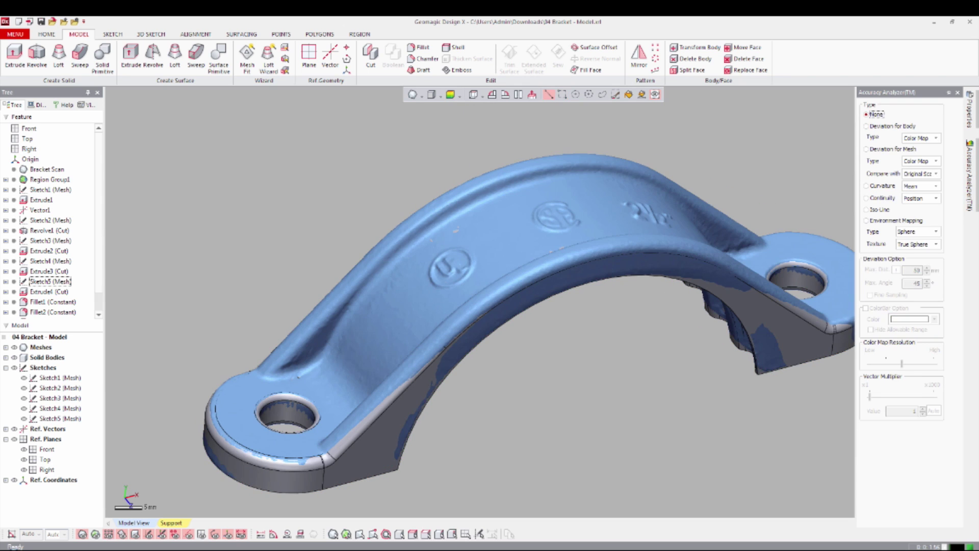
Step: Hide the scan mesh and review the finished solid bracket together with its fillet features in the model history
{"action": "scroll", "coordinate": [534, 302], "scroll_direction": "down", "scroll_amount": 1}
{"action": "right_click_drag", "start_coordinate": [510, 286], "coordinate": [400, 249]}
{"action": "key", "text": "ctrl+1"}
{"action": "scroll", "coordinate": [534, 302], "scroll_direction": "down", "scroll_amount": 1}
{"action": "scroll", "coordinate": [535, 302], "scroll_direction": "up", "scroll_amount": 3}
{"action": "scroll", "coordinate": [535, 302], "scroll_direction": "down", "scroll_amount": 1}
{"action": "right_click_drag", "start_coordinate": [509, 286], "coordinate": [512, 311]}
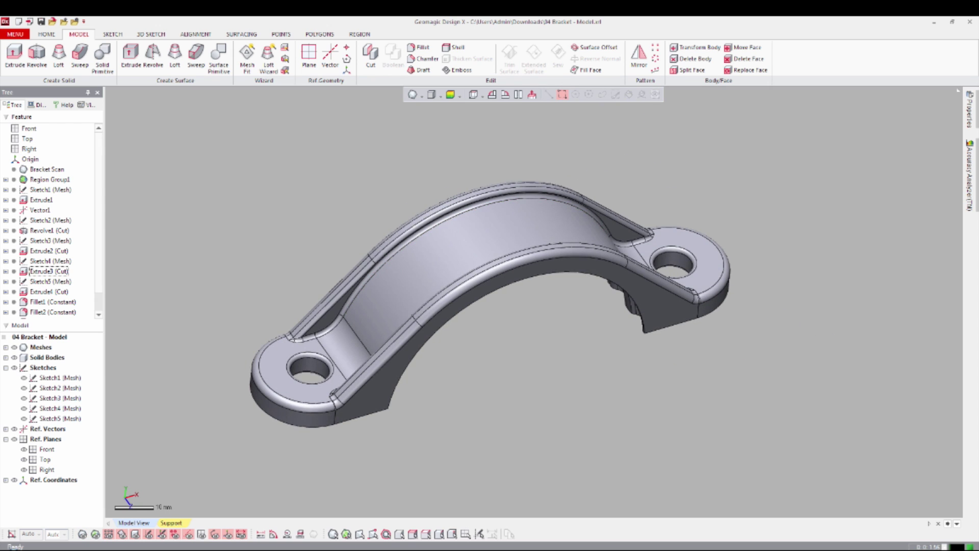
{"action": "scroll", "coordinate": [51, 220], "scroll_direction": "down", "scroll_amount": 1}
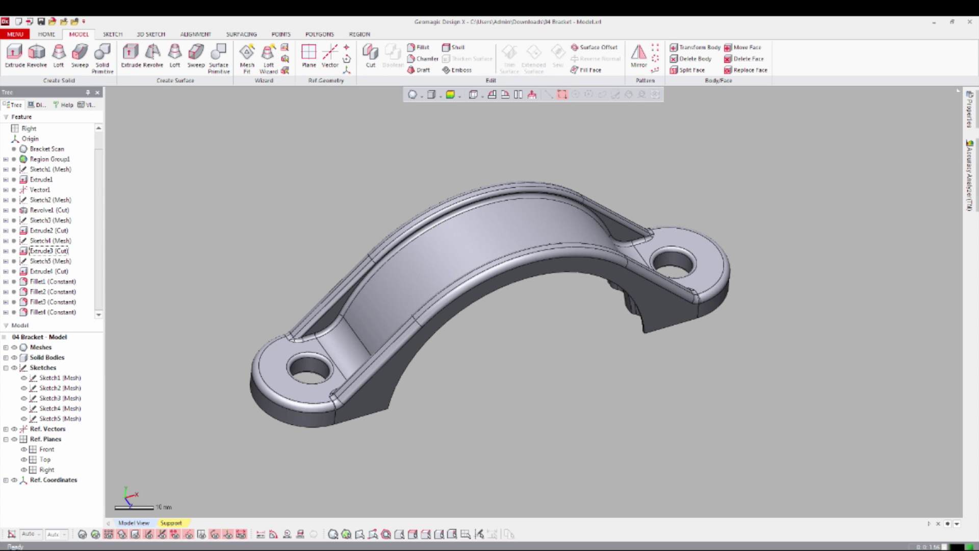